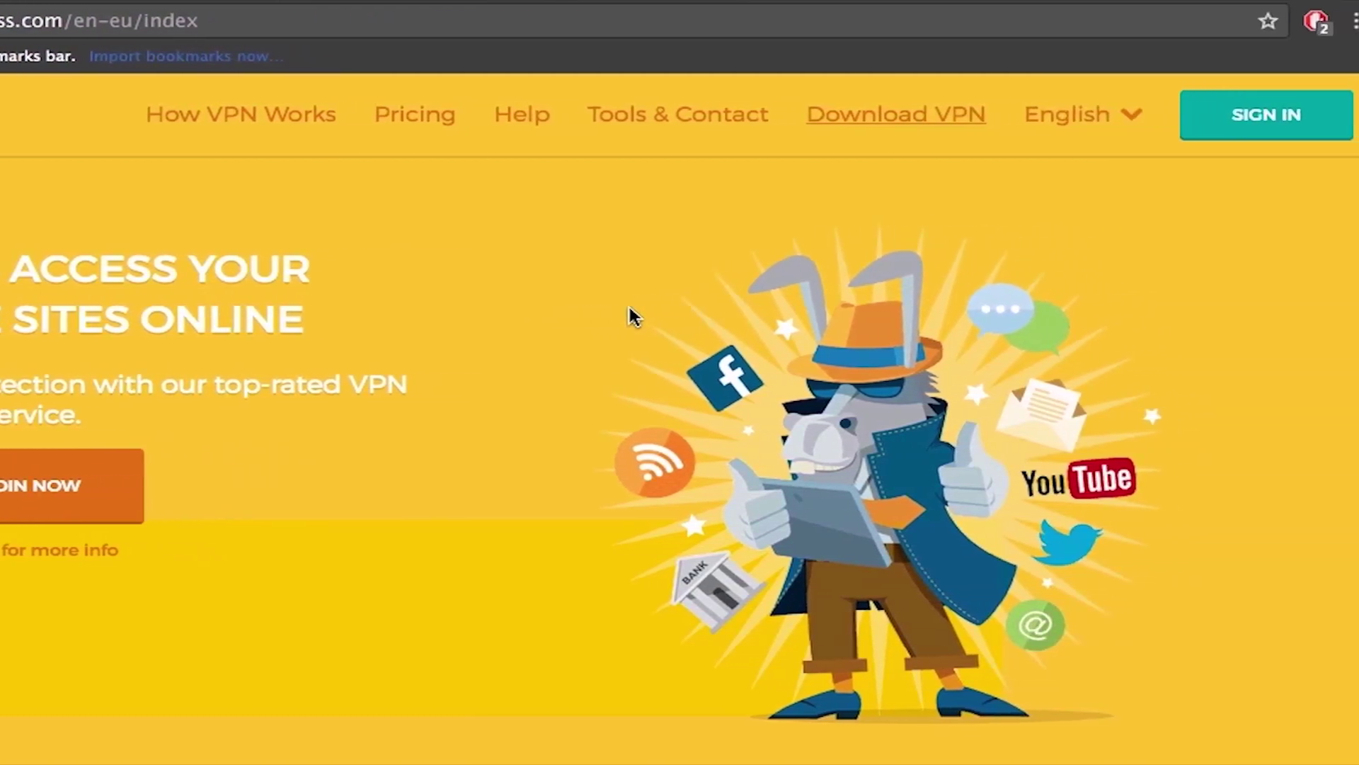
Step: Open the language dropdown in the HideMyAss homepage's top navigation bar
{"action": "left_click", "coordinate": [1115, 129]}
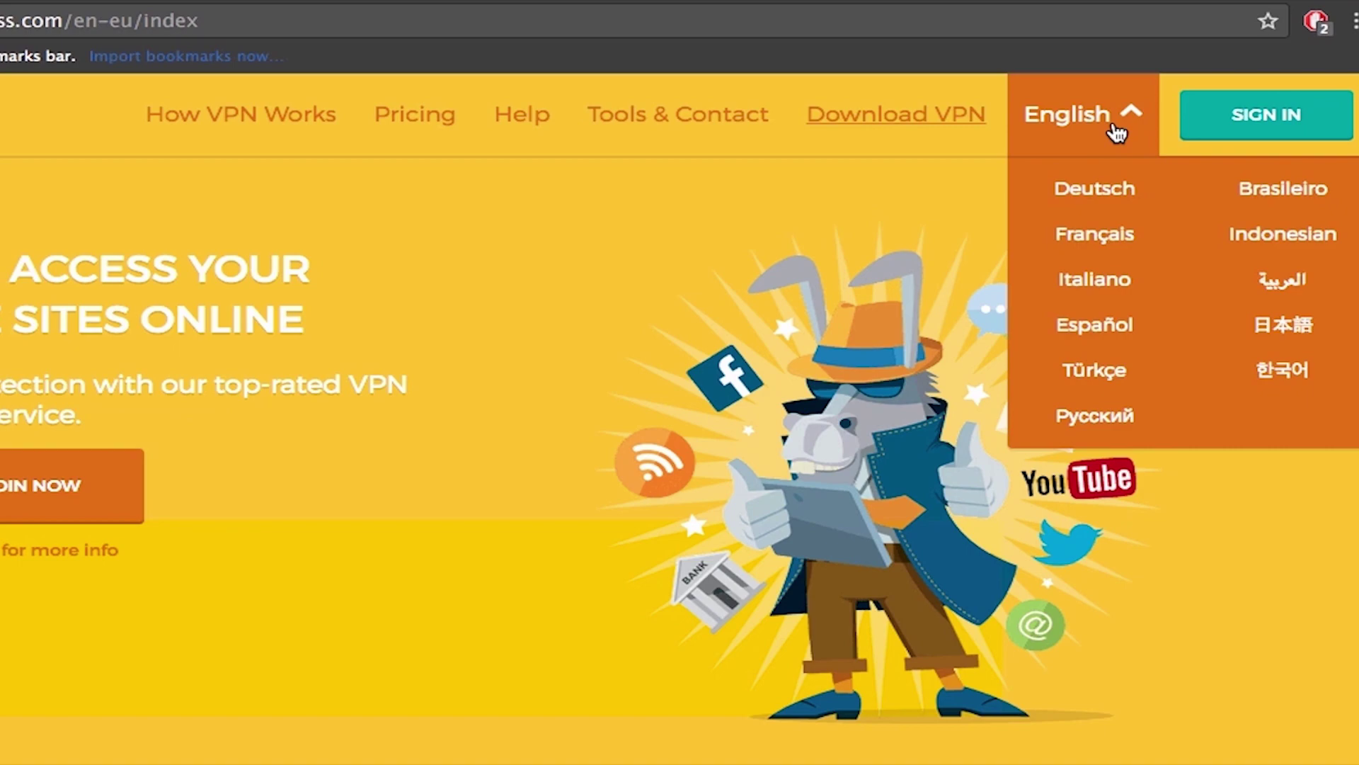
Step: Close the language list and scroll through the VPN software, routers and pricing pages
{"action": "left_click", "coordinate": [1117, 132]}
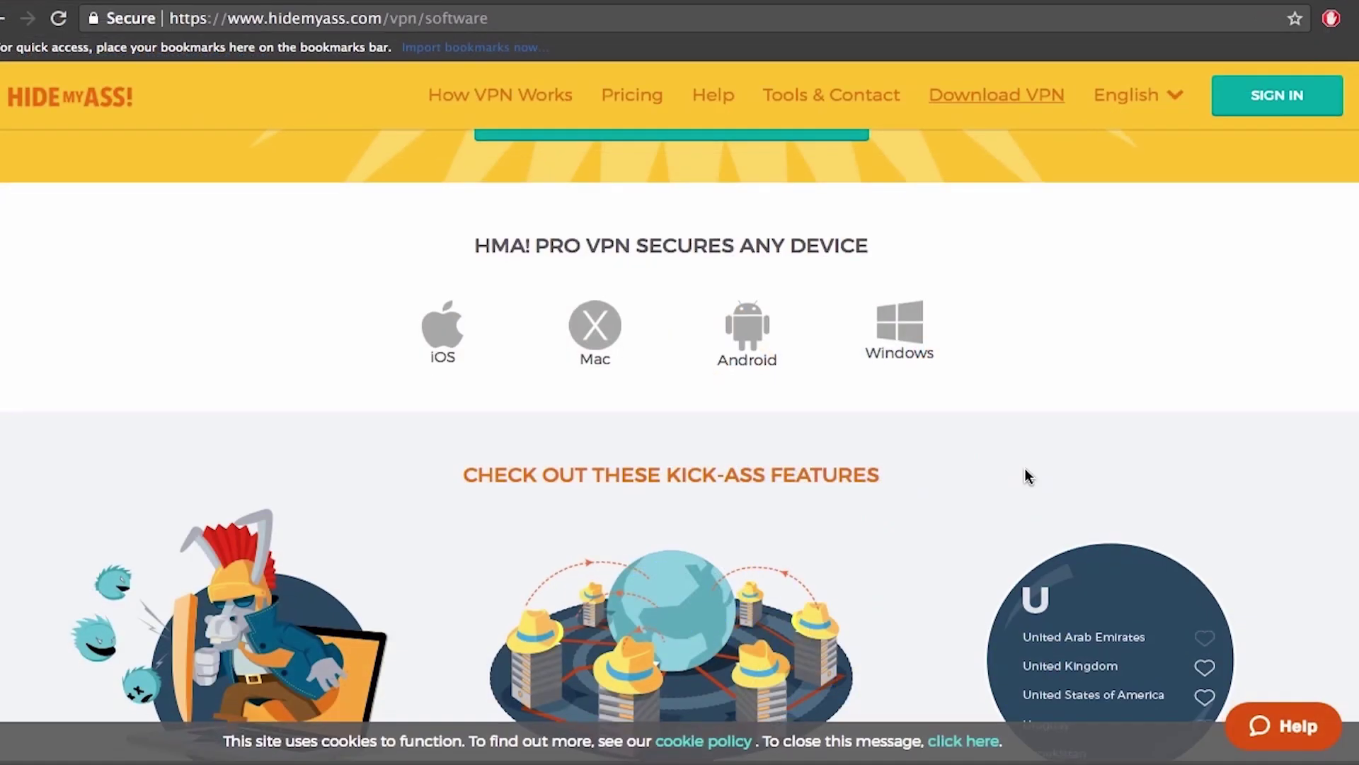
{"action": "scroll", "coordinate": [1026, 471], "scroll_direction": "down", "scroll_amount": 3}
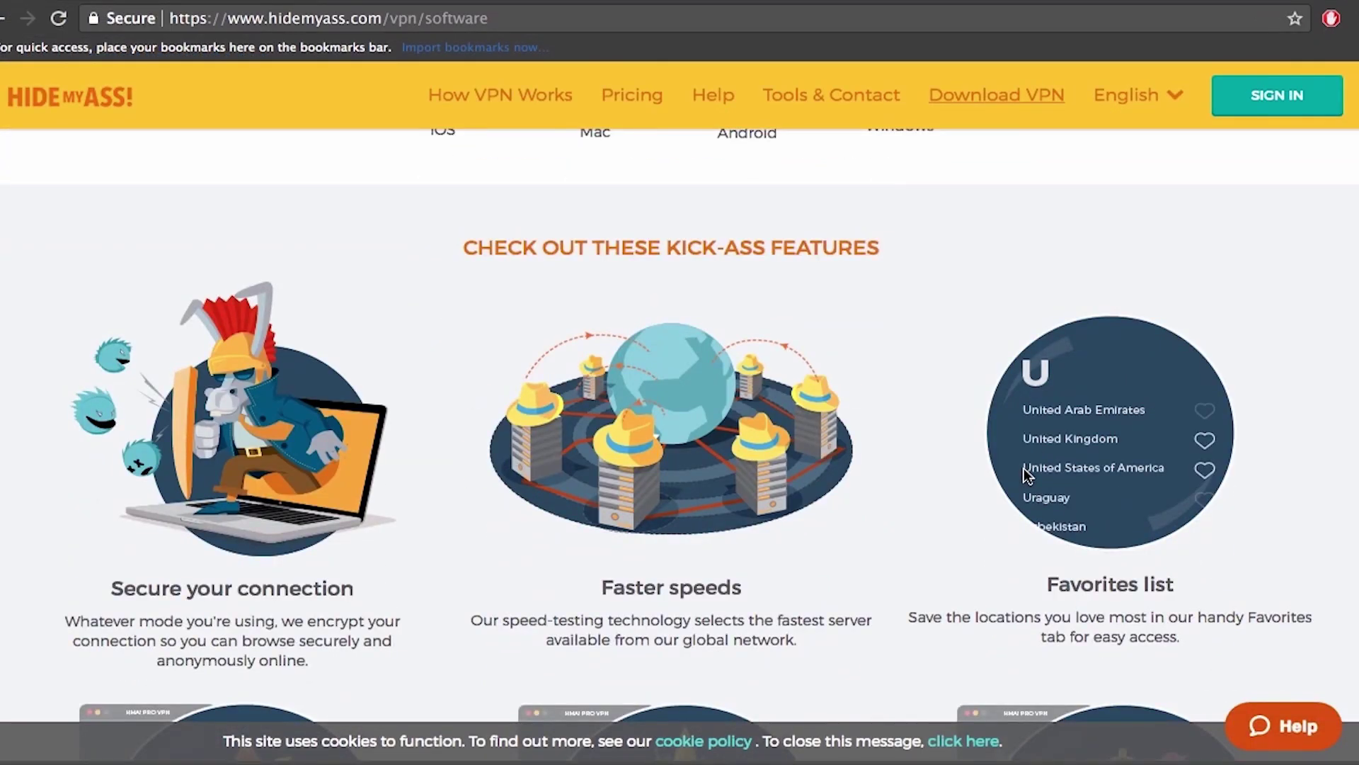
{"action": "scroll", "coordinate": [1027, 473], "scroll_direction": "down", "scroll_amount": 2}
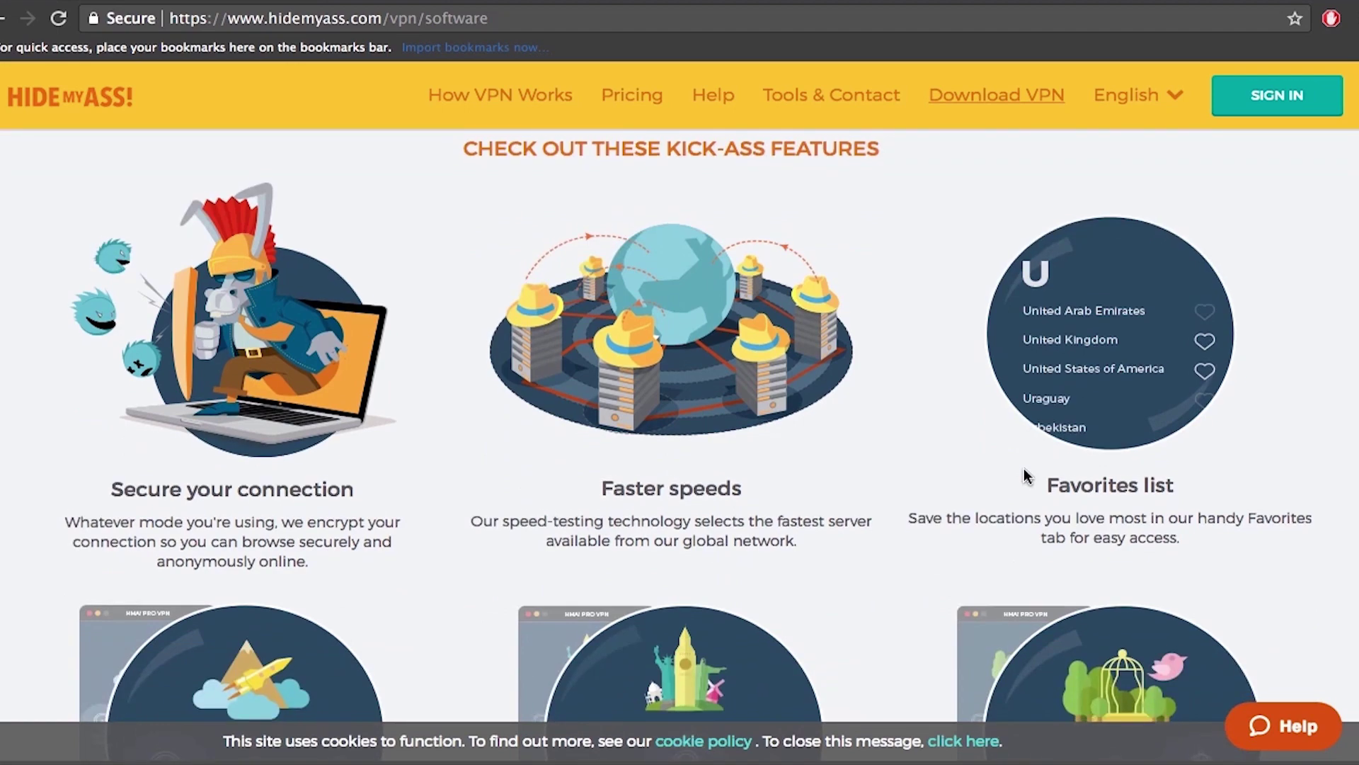
{"action": "scroll", "coordinate": [1028, 476], "scroll_direction": "down", "scroll_amount": 5}
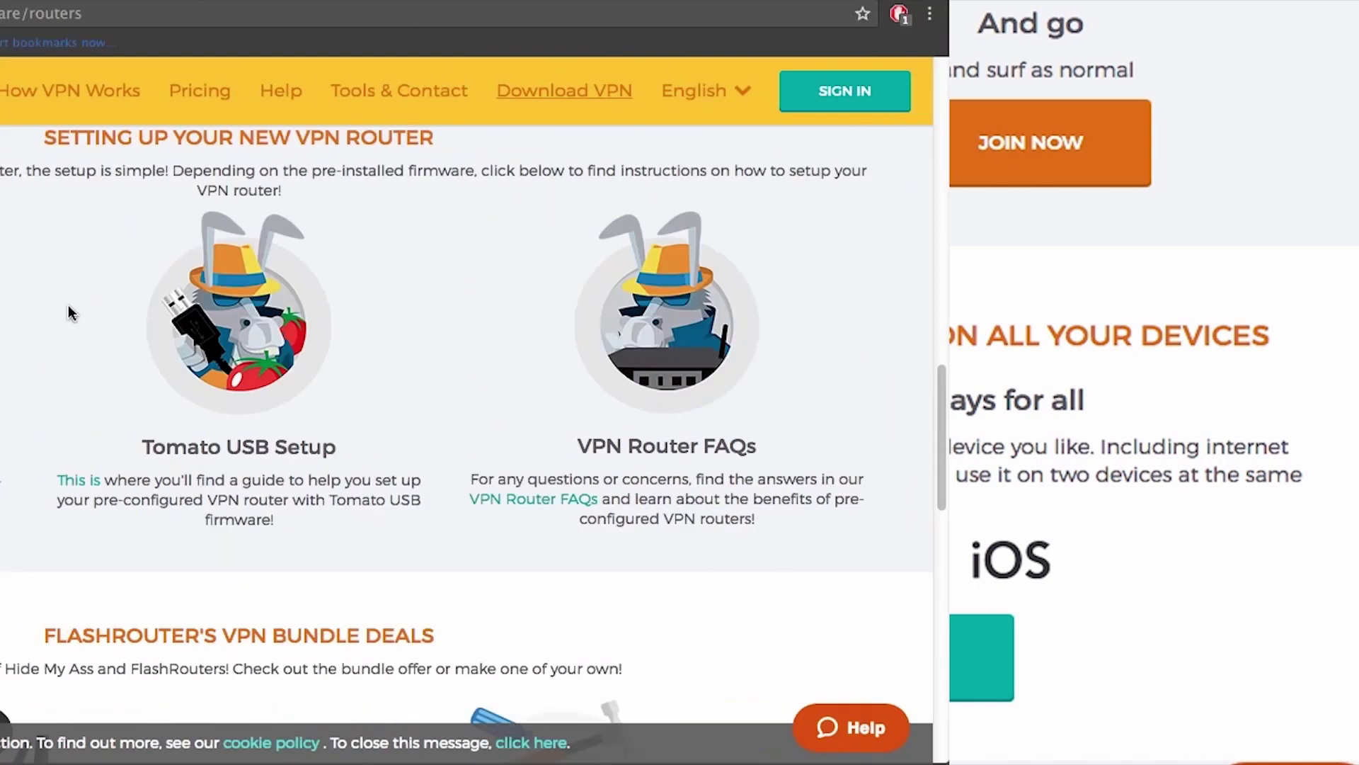
{"action": "scroll", "coordinate": [501, 306], "scroll_direction": "down", "scroll_amount": 5}
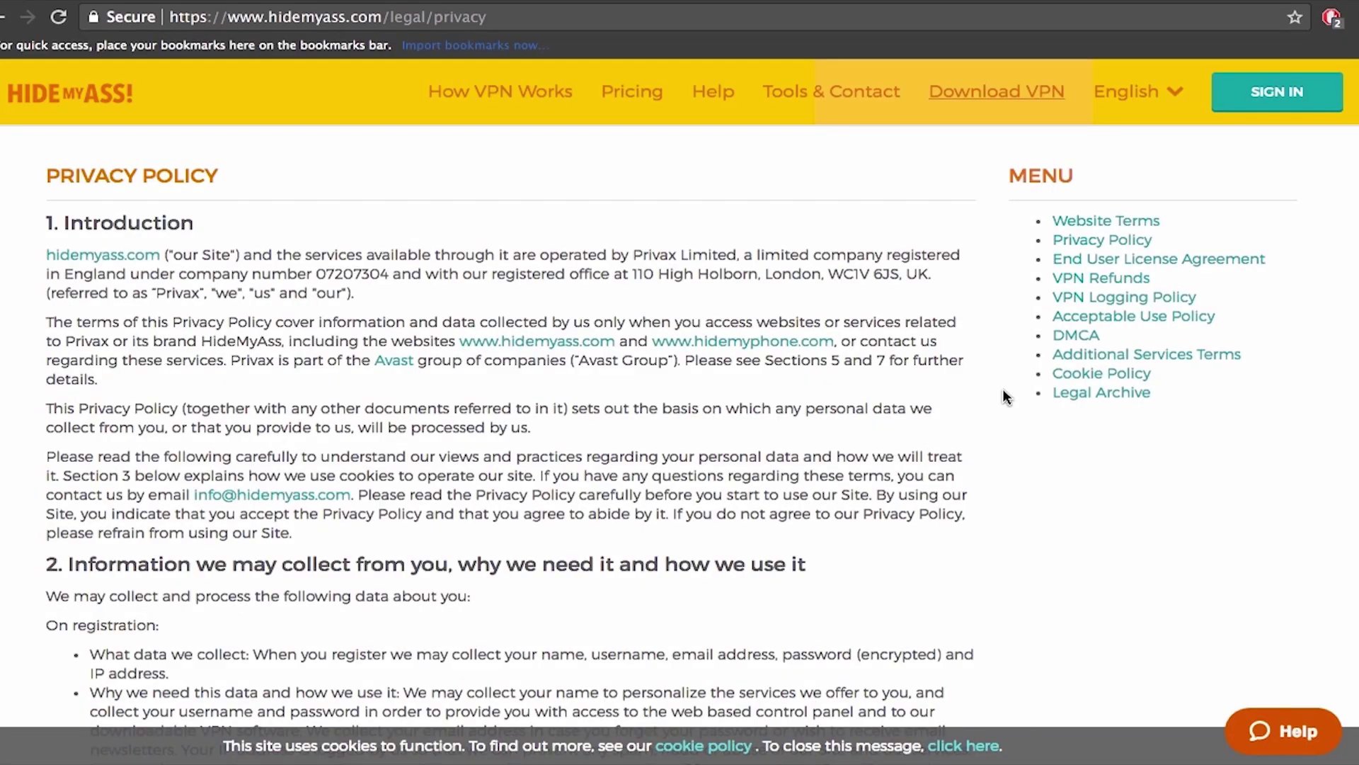
Step: Scroll through the HideMyAss Privacy Policy, then return to the 1-, 6- and 12-month pricing plans
{"action": "scroll", "coordinate": [1003, 391], "scroll_direction": "down", "scroll_amount": 2}
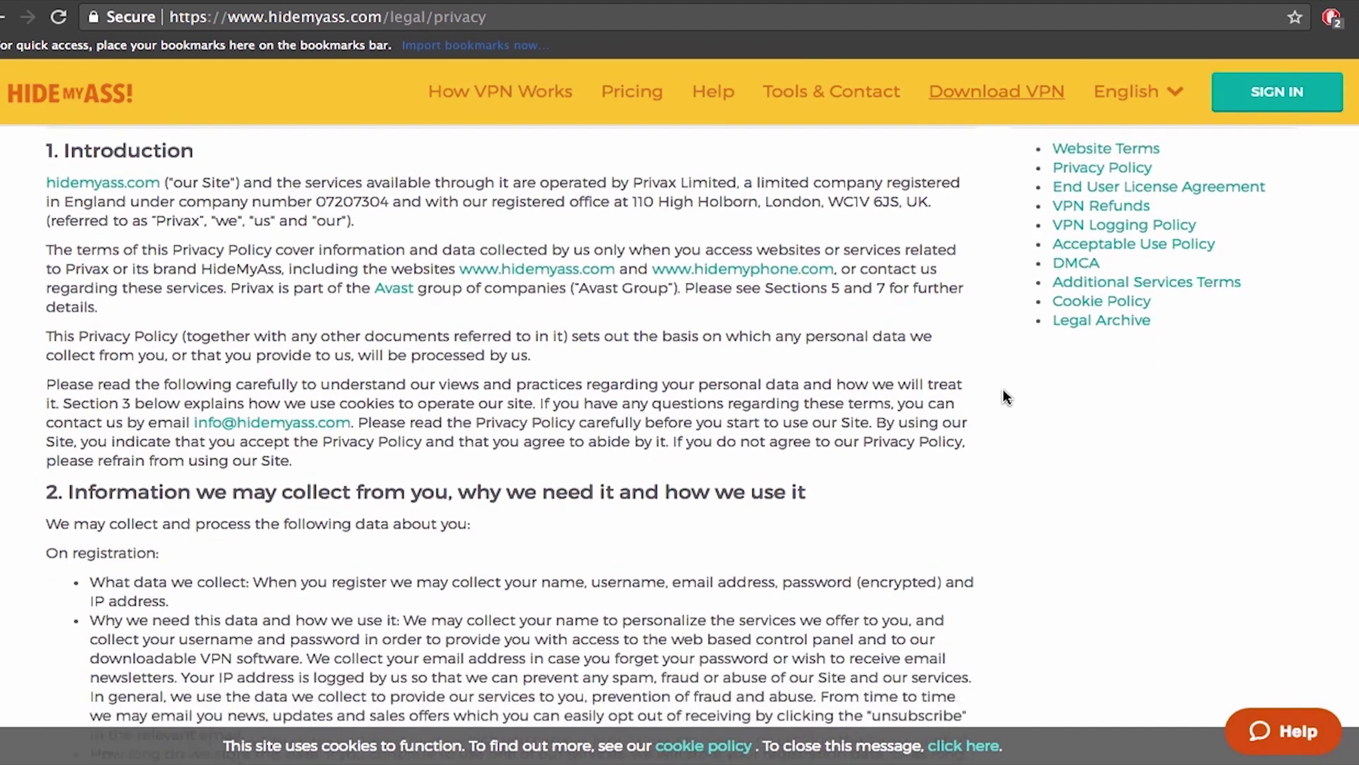
{"action": "scroll", "coordinate": [1003, 390], "scroll_direction": "down", "scroll_amount": 3}
{"action": "scroll", "coordinate": [1003, 391], "scroll_direction": "down", "scroll_amount": 2}
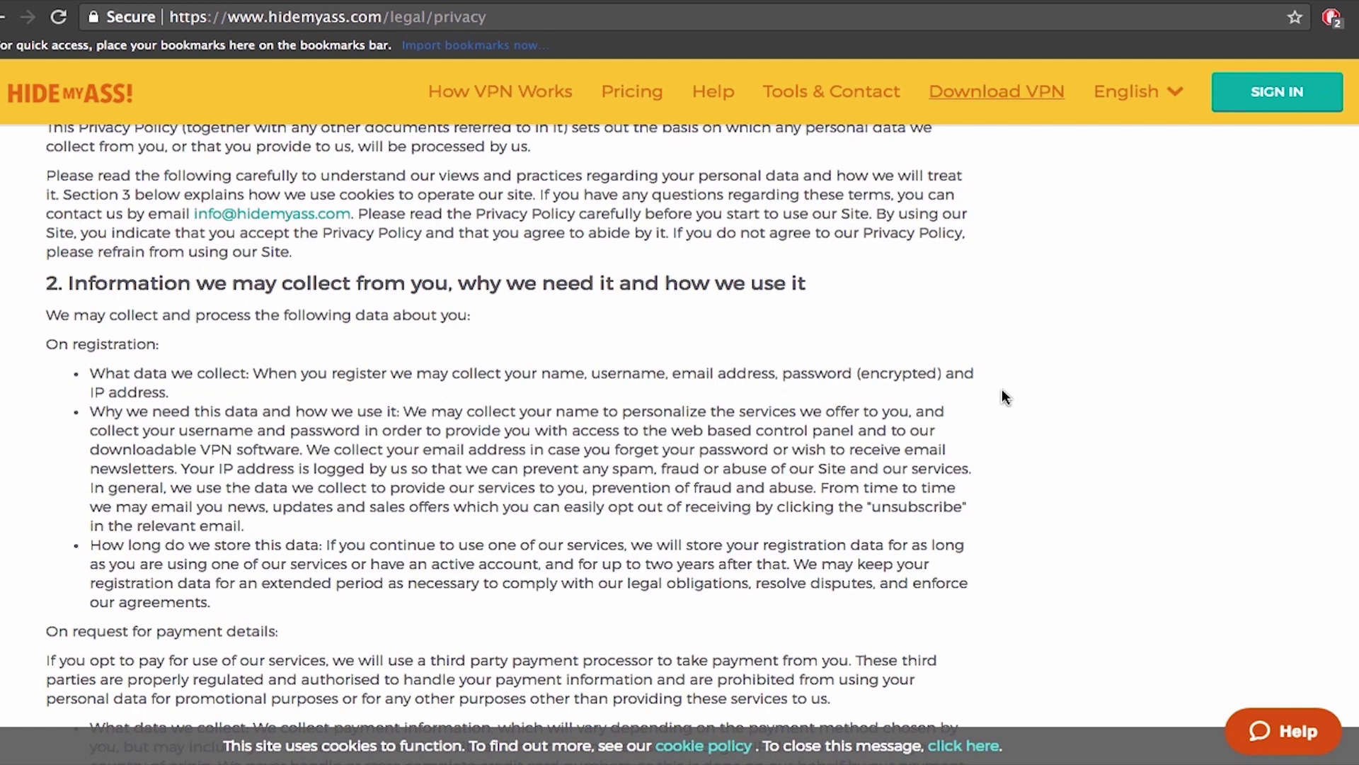
{"action": "scroll", "coordinate": [1002, 396], "scroll_direction": "down", "scroll_amount": 4}
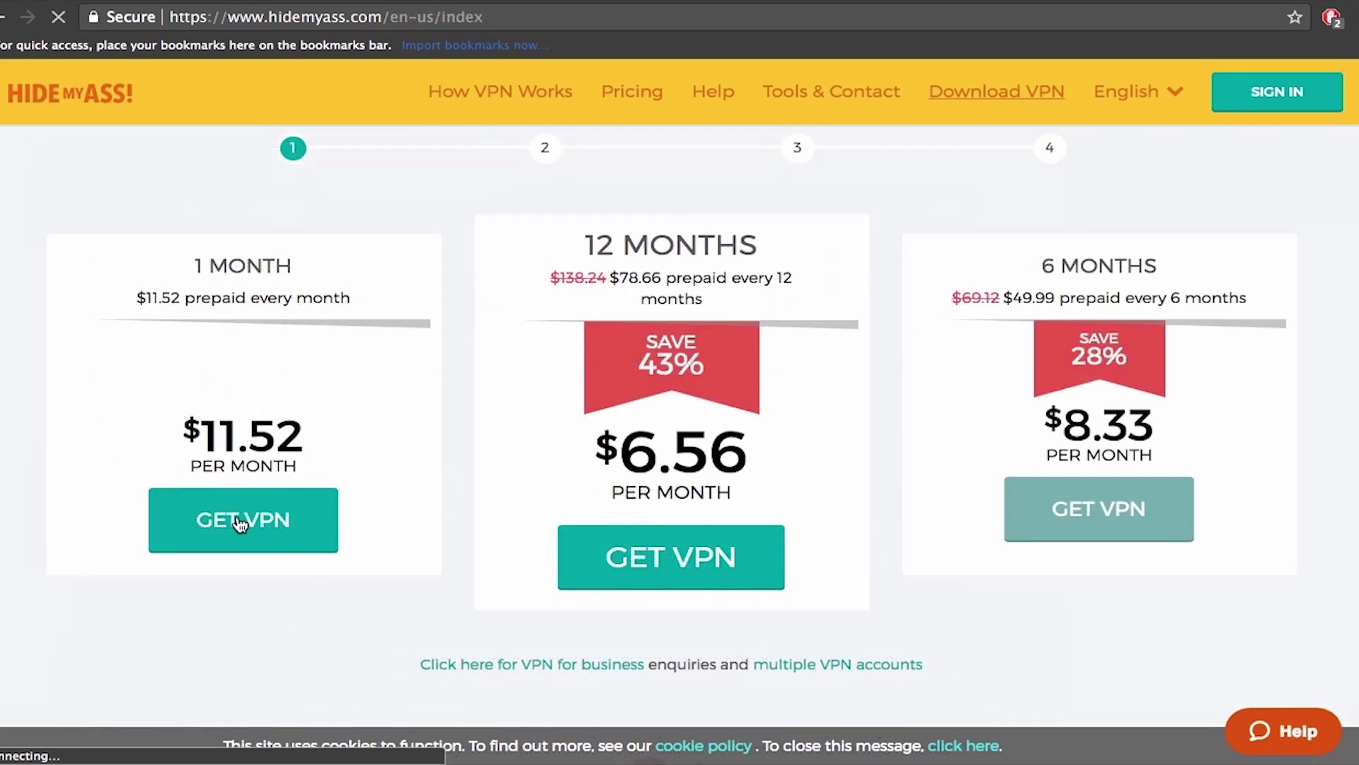
Step: Choose the 1 MONTH plan to start the $11.52 checkout
{"action": "left_click", "coordinate": [241, 522]}
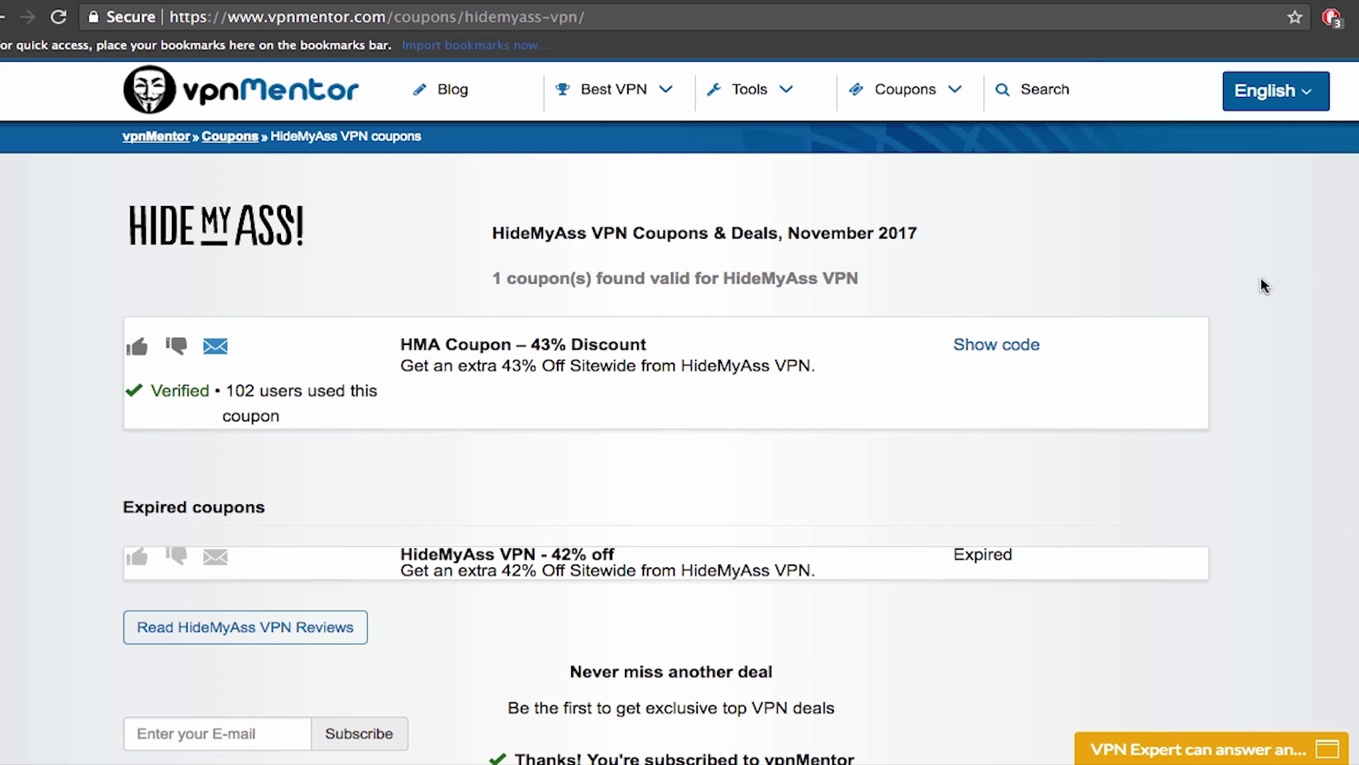
Step: Reveal the 43% HMA coupon deal on vpnMentor and select its e-mail updates box
{"action": "left_click", "coordinate": [1025, 344]}
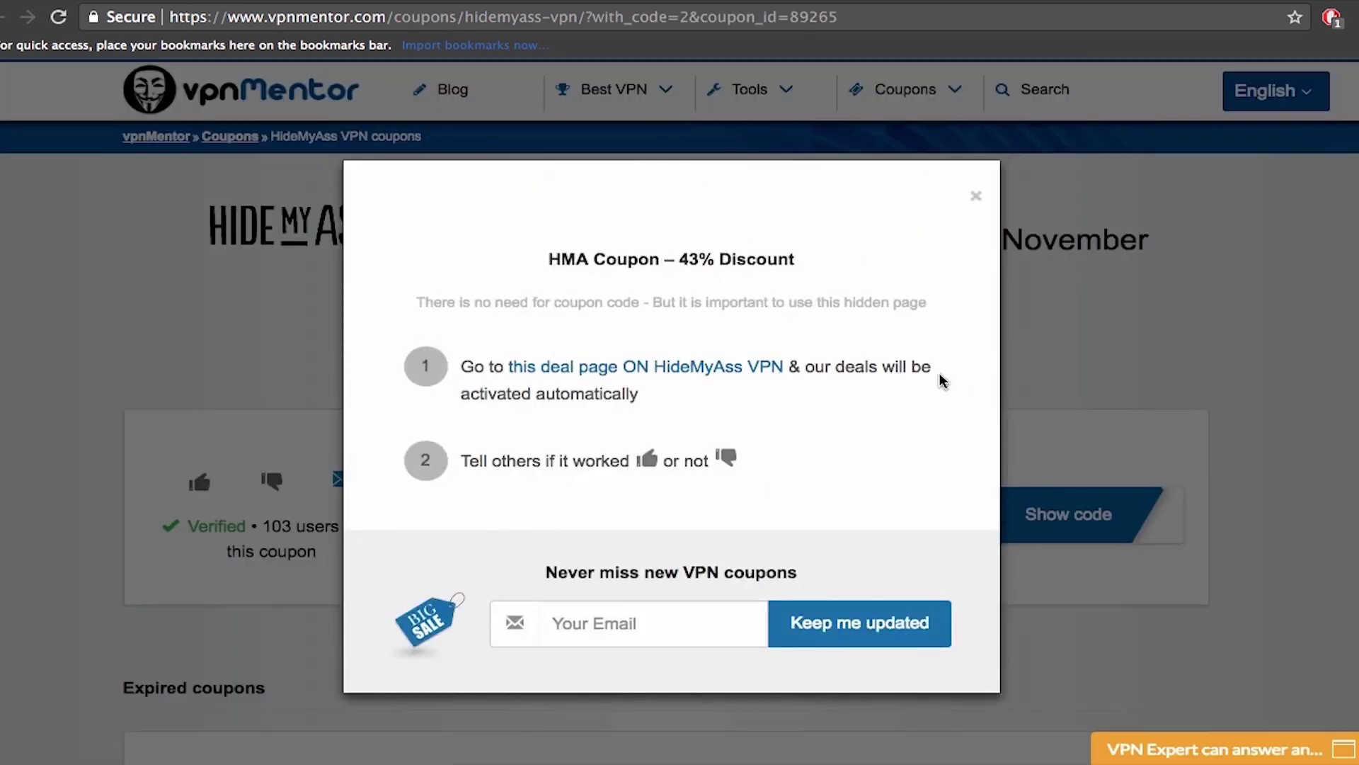
{"action": "left_click", "coordinate": [681, 616]}
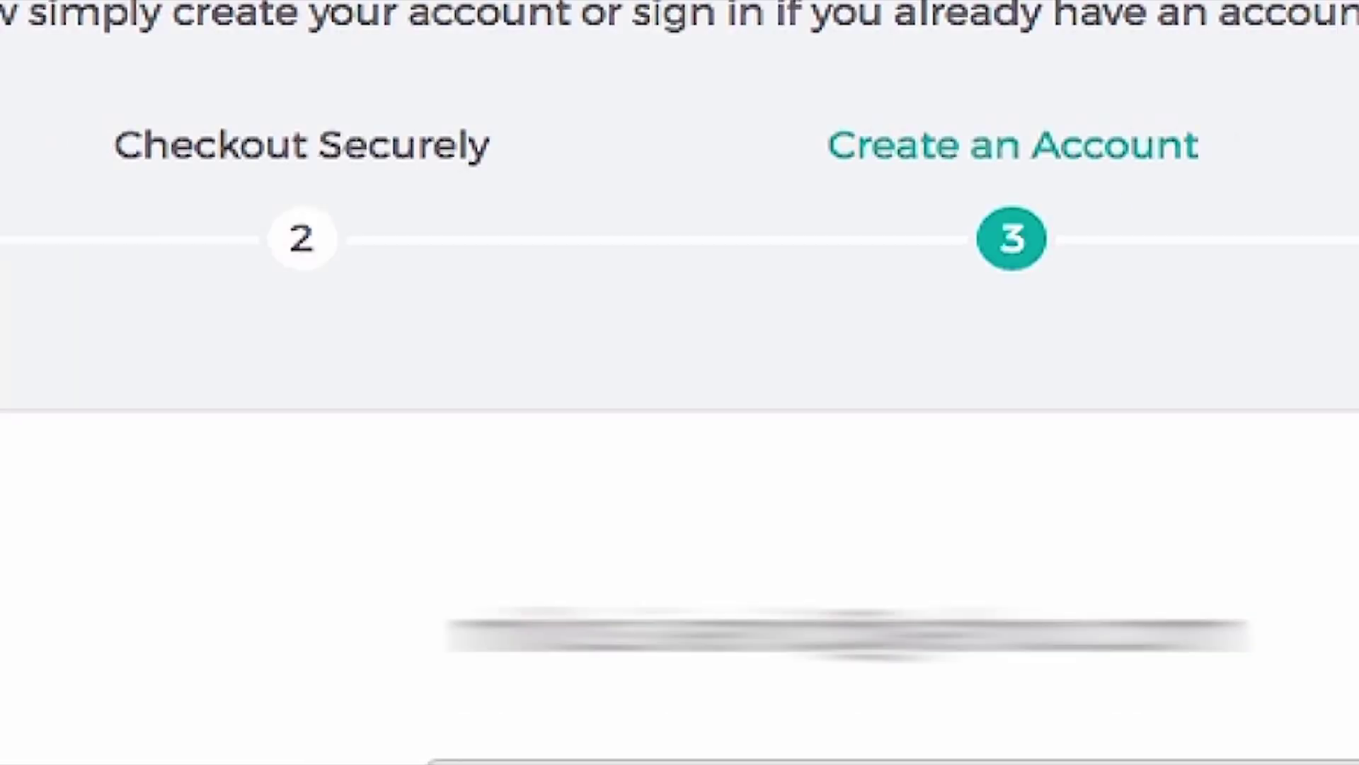
Step: Enter and confirm a password for the new HideMyAss account, then submit to create it
{"action": "scroll", "coordinate": [628, 552], "scroll_direction": "down", "scroll_amount": 3}
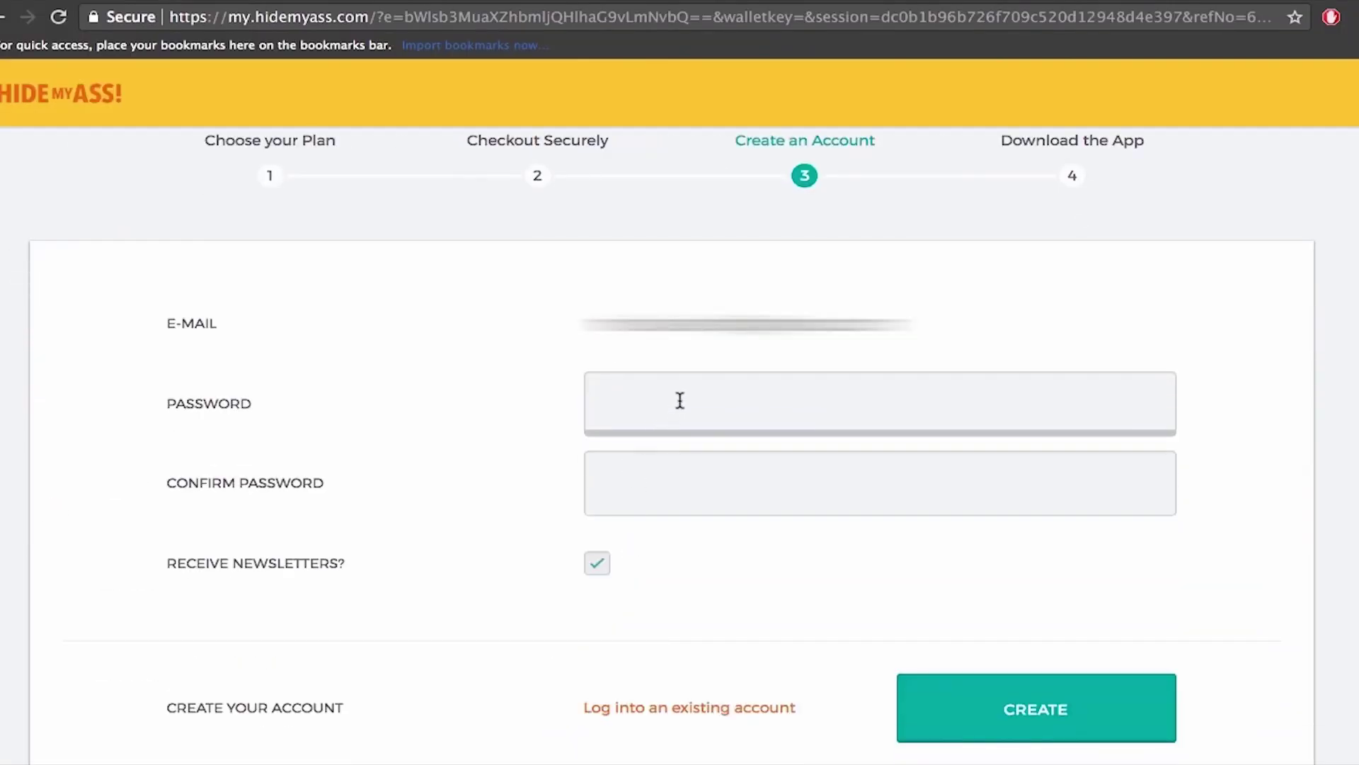
{"action": "left_click", "coordinate": [680, 397]}
{"action": "type", "text": "•••••••••••••••"}
{"action": "key", "text": "Tab"}
{"action": "type", "text": "•••••••••••••••"}
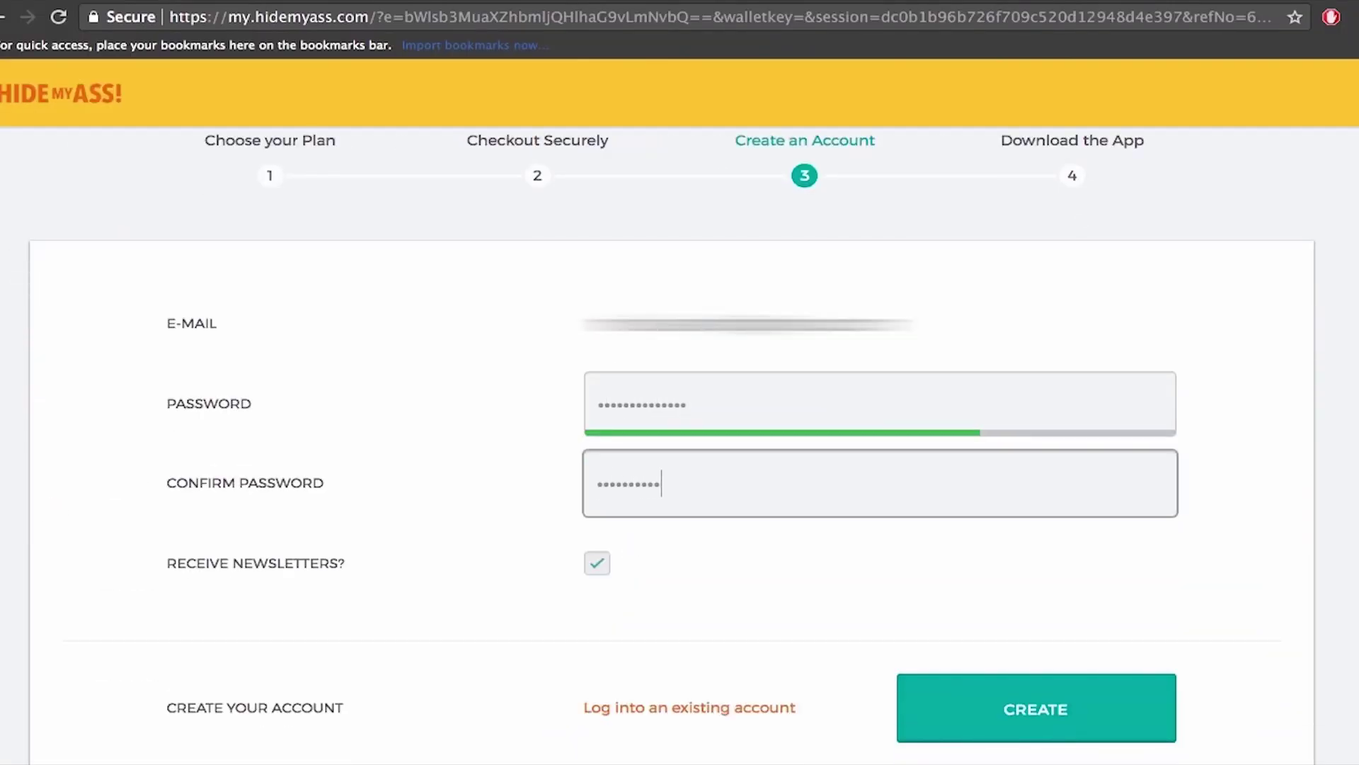
{"action": "scroll", "coordinate": [1022, 473], "scroll_direction": "down", "scroll_amount": 3}
{"action": "key", "text": "Return"}
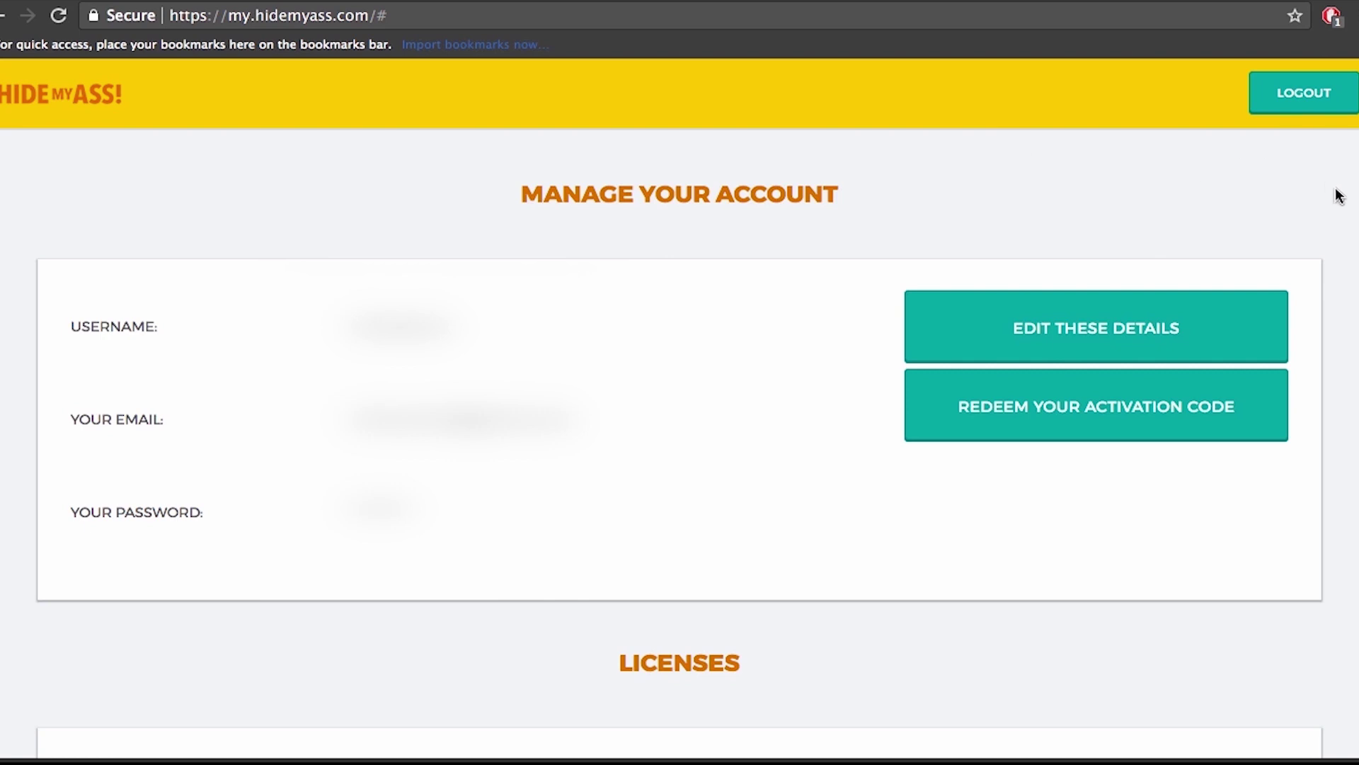
{"action": "scroll", "coordinate": [1339, 196], "scroll_direction": "down", "scroll_amount": 3}
{"action": "scroll", "coordinate": [1339, 196], "scroll_direction": "down", "scroll_amount": 3}
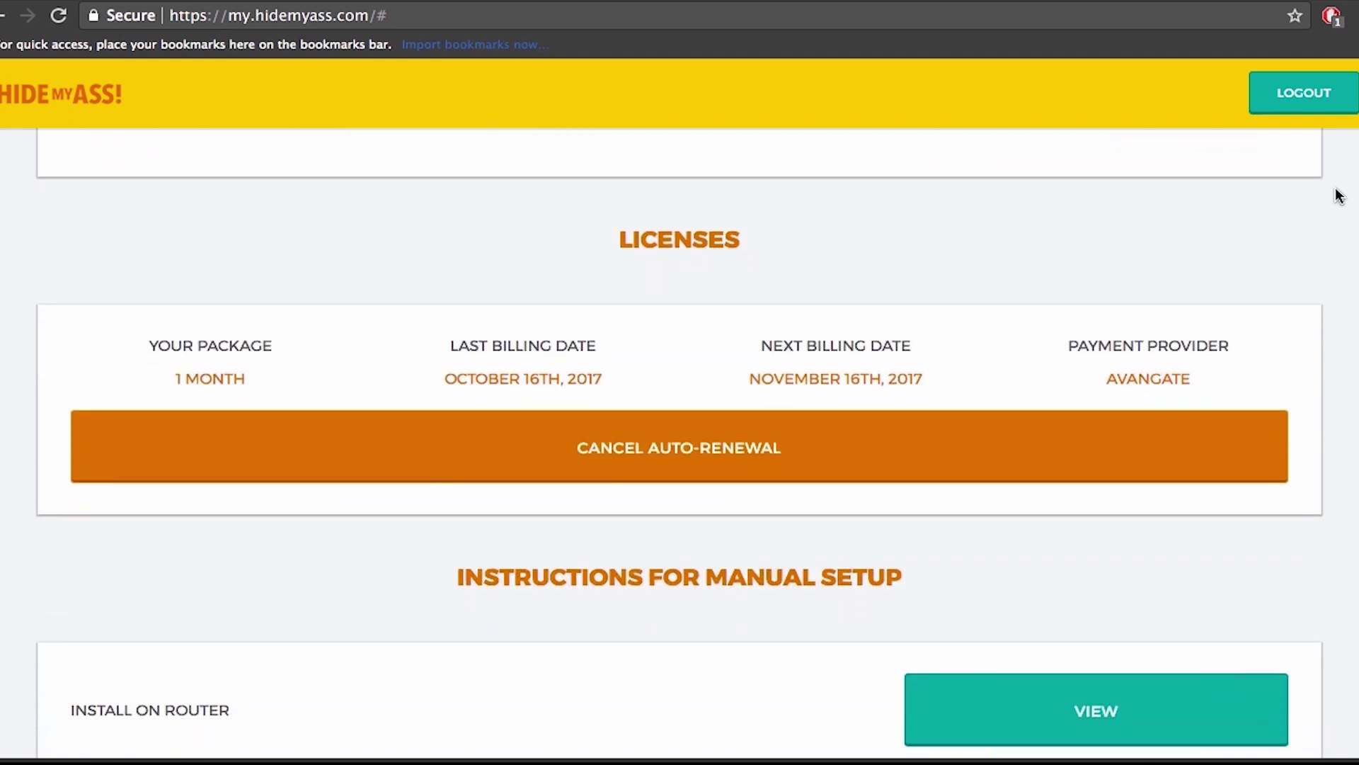
{"action": "scroll", "coordinate": [1338, 196], "scroll_direction": "down", "scroll_amount": 4}
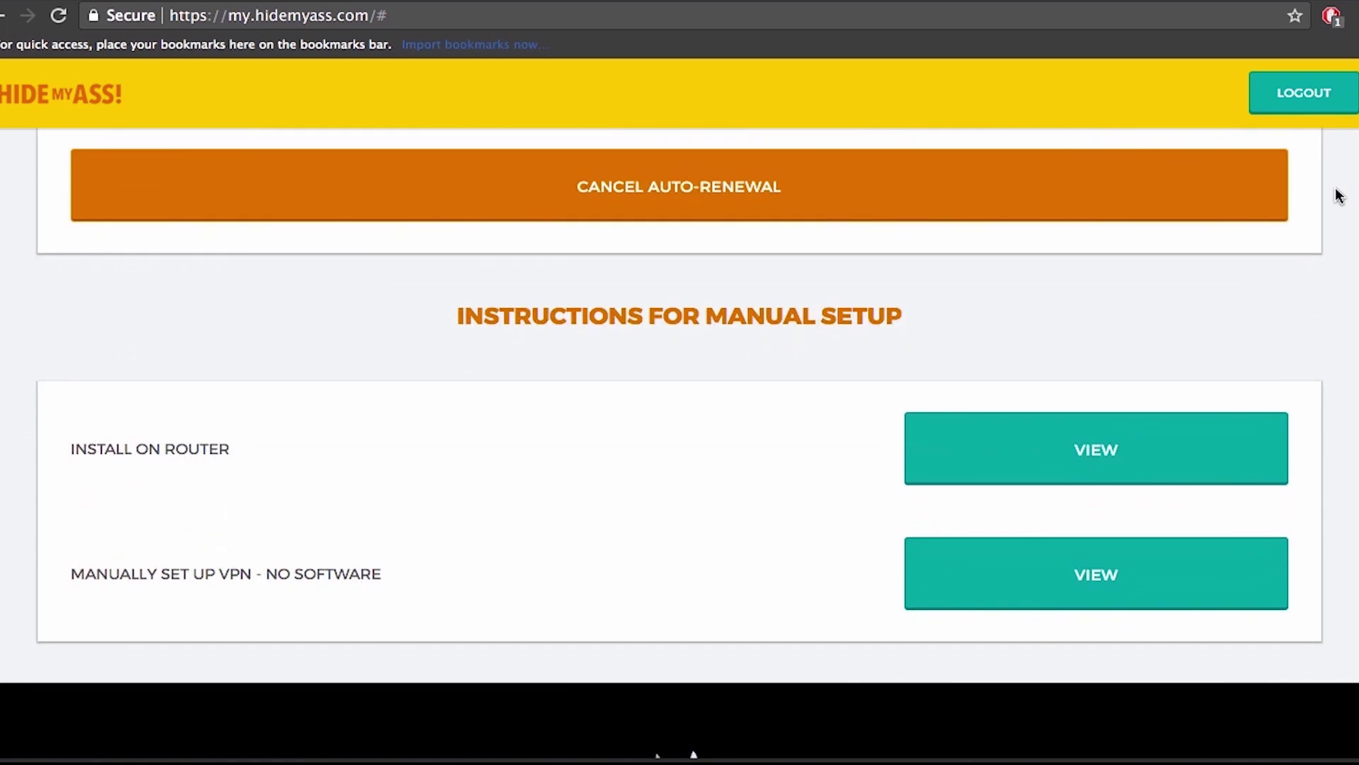
{"action": "scroll", "coordinate": [1338, 196], "scroll_direction": "down", "scroll_amount": 2}
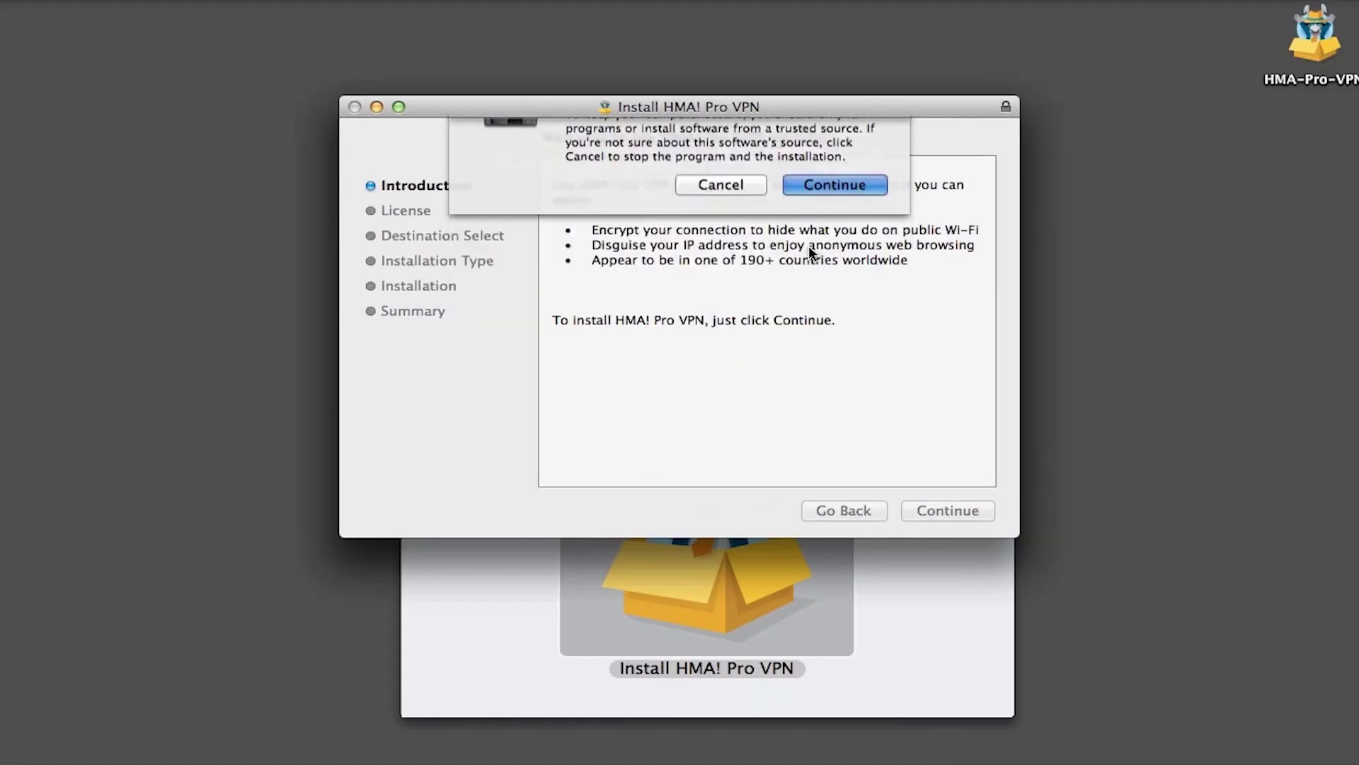
Step: Run through the HMA! Pro VPN installer and move the app window down slightly
{"action": "left_click", "coordinate": [944, 508]}
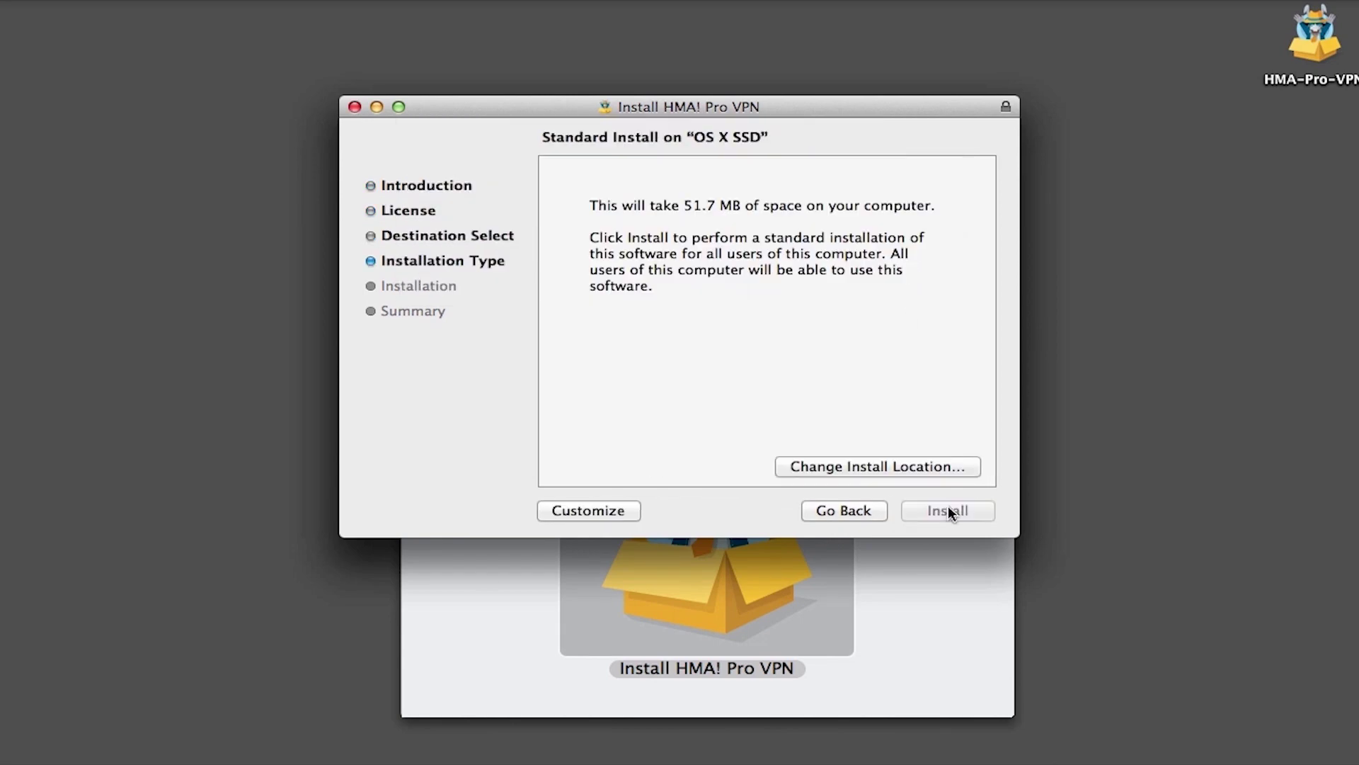
{"action": "left_click", "coordinate": [949, 506]}
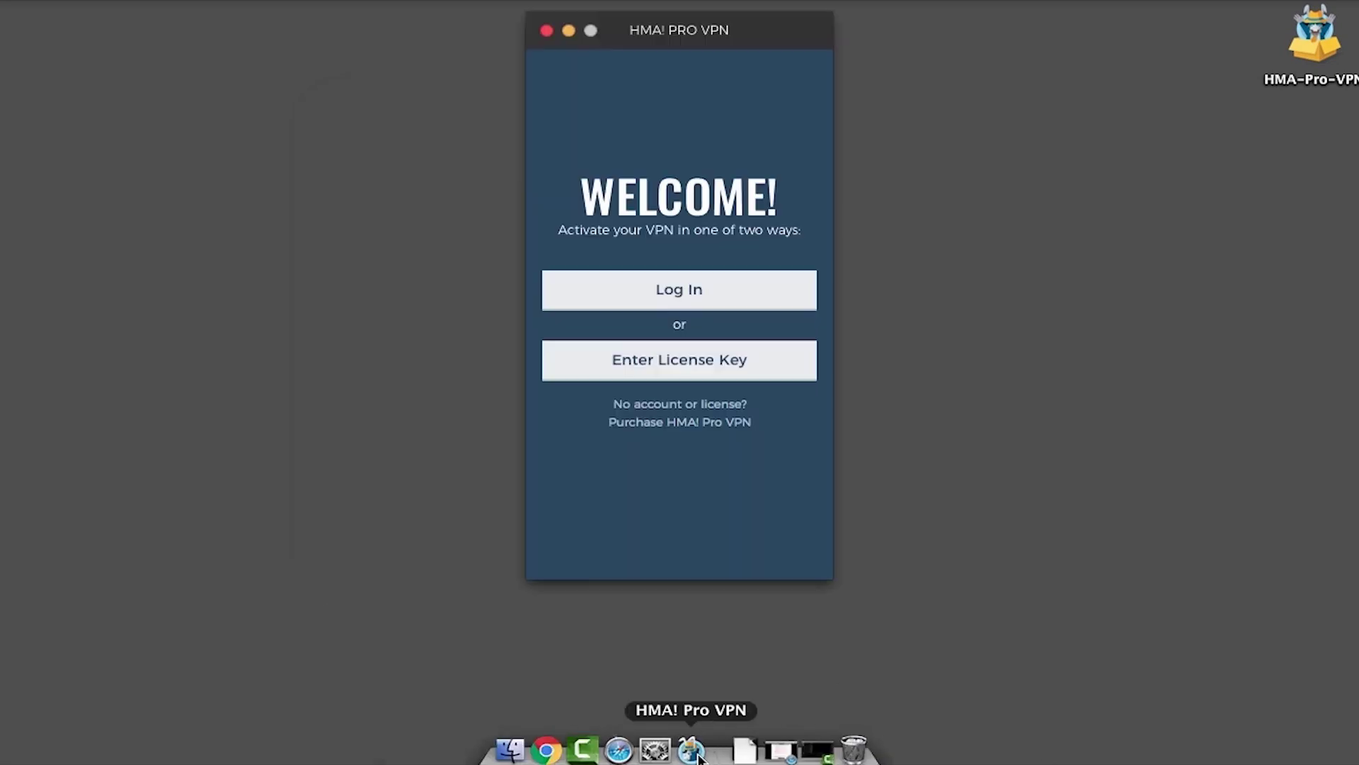
{"action": "left_click_drag", "start_coordinate": [680, 33], "coordinate": [679, 63]}
Step: Fill in the account e-mail and password in the login form, then open Preferences
{"action": "left_click", "coordinate": [682, 321]}
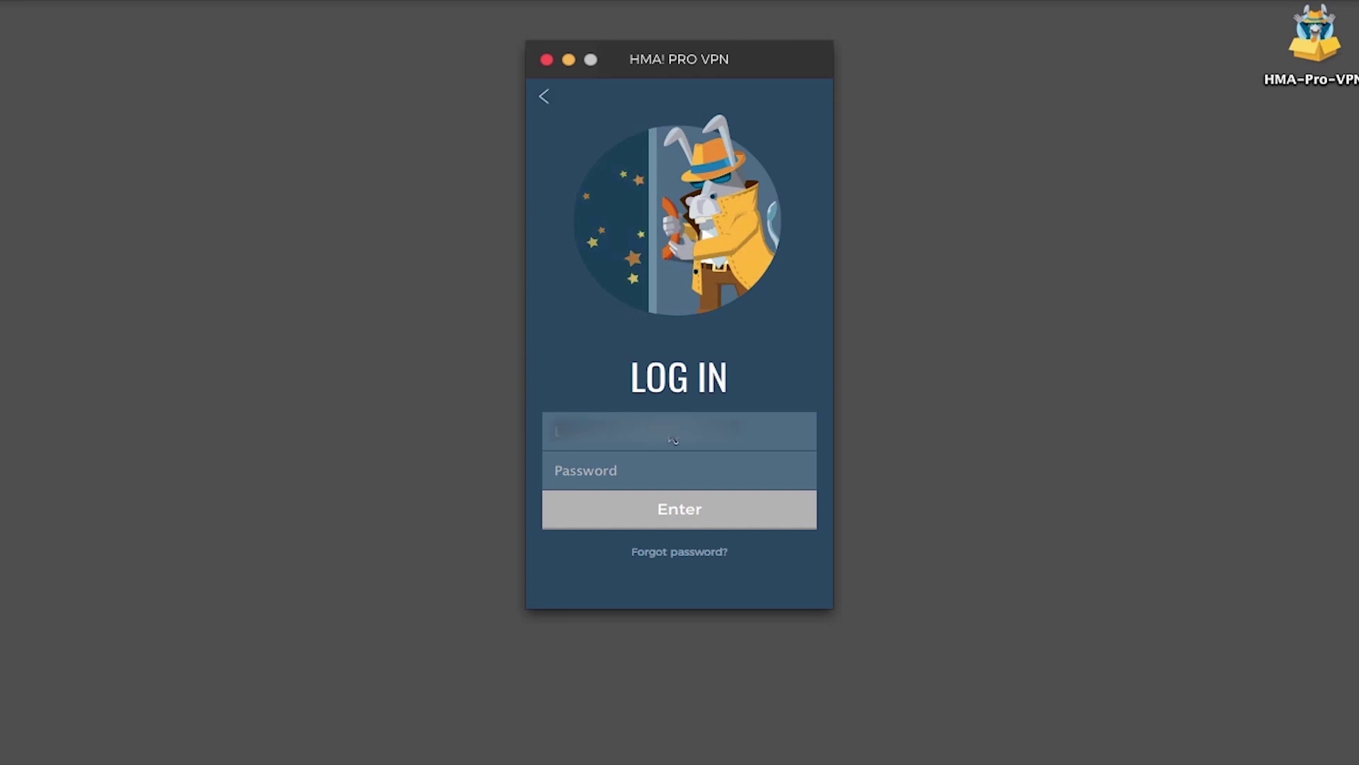
{"action": "key", "text": "Tab"}
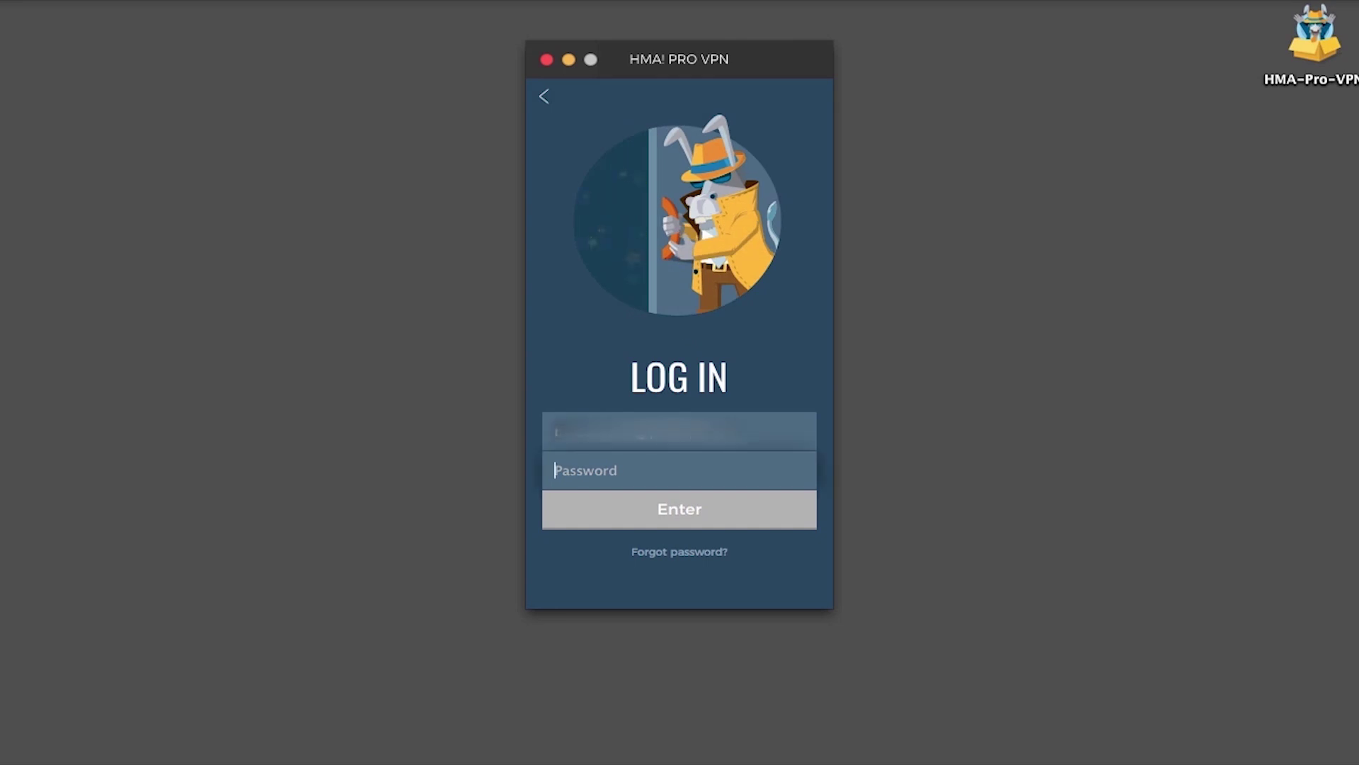
{"action": "type", "text": "•••••••••••"}
{"action": "left_click", "coordinate": [70, 1]}
{"action": "left_click", "coordinate": [83, 39]}
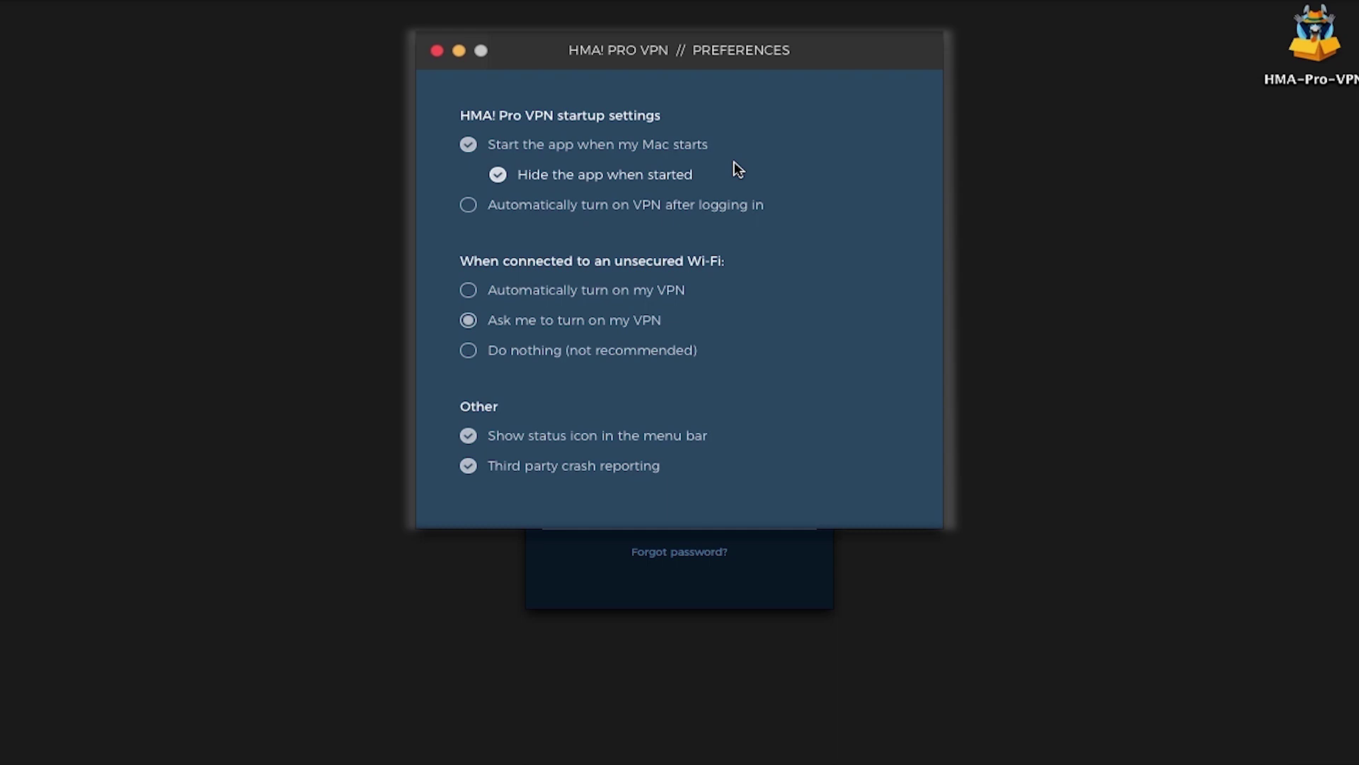
{"action": "left_click", "coordinate": [437, 51]}
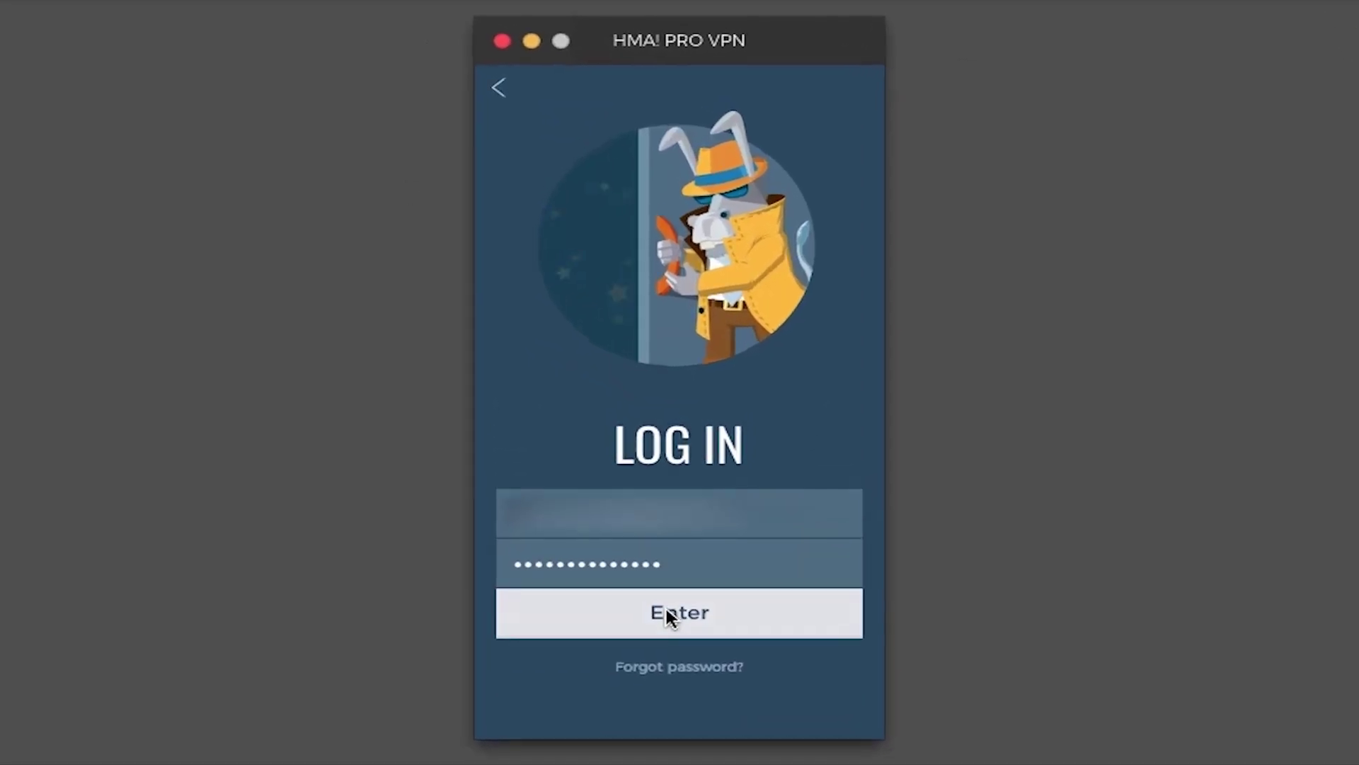
Step: Submit the login, dismiss the success message, and browse the Countries, Cities and Favorites server lists
{"action": "left_click", "coordinate": [669, 614]}
{"action": "left_click", "coordinate": [679, 623]}
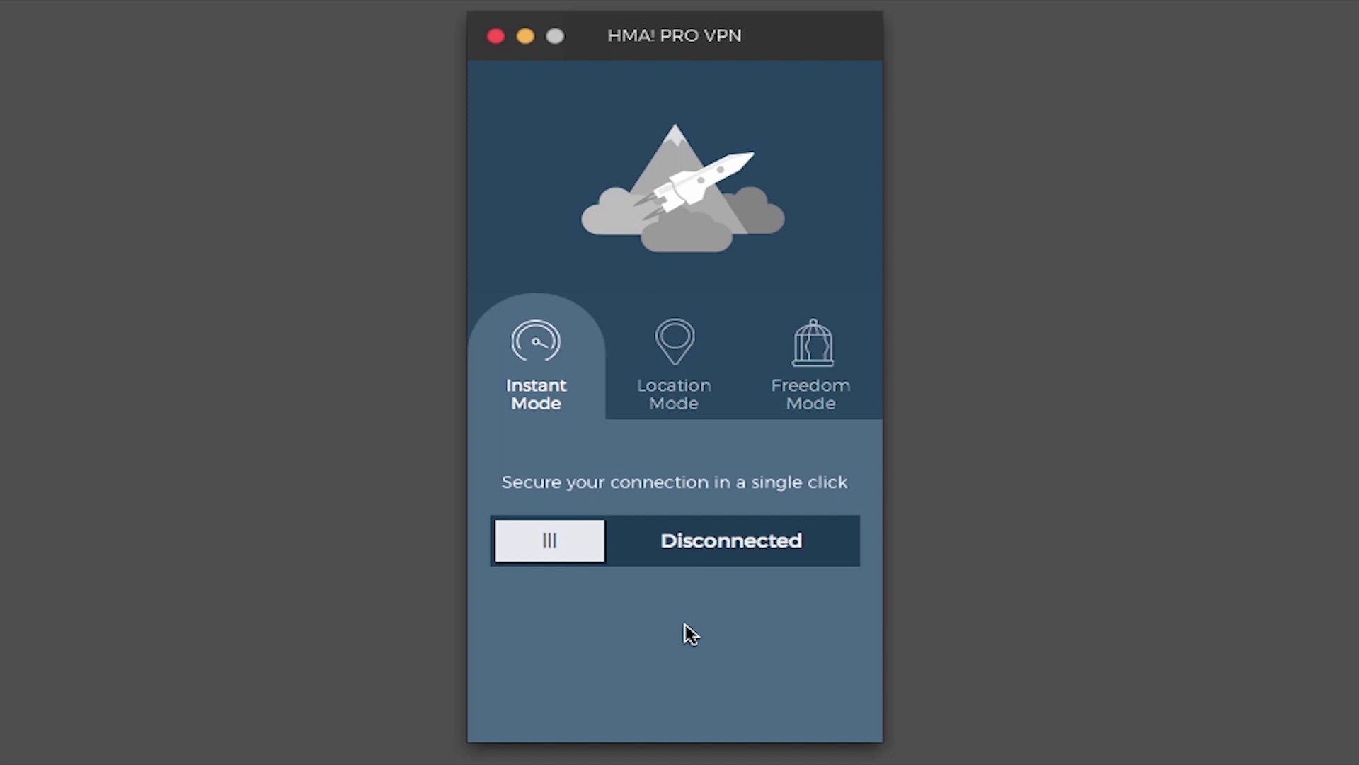
{"action": "left_click", "coordinate": [673, 341]}
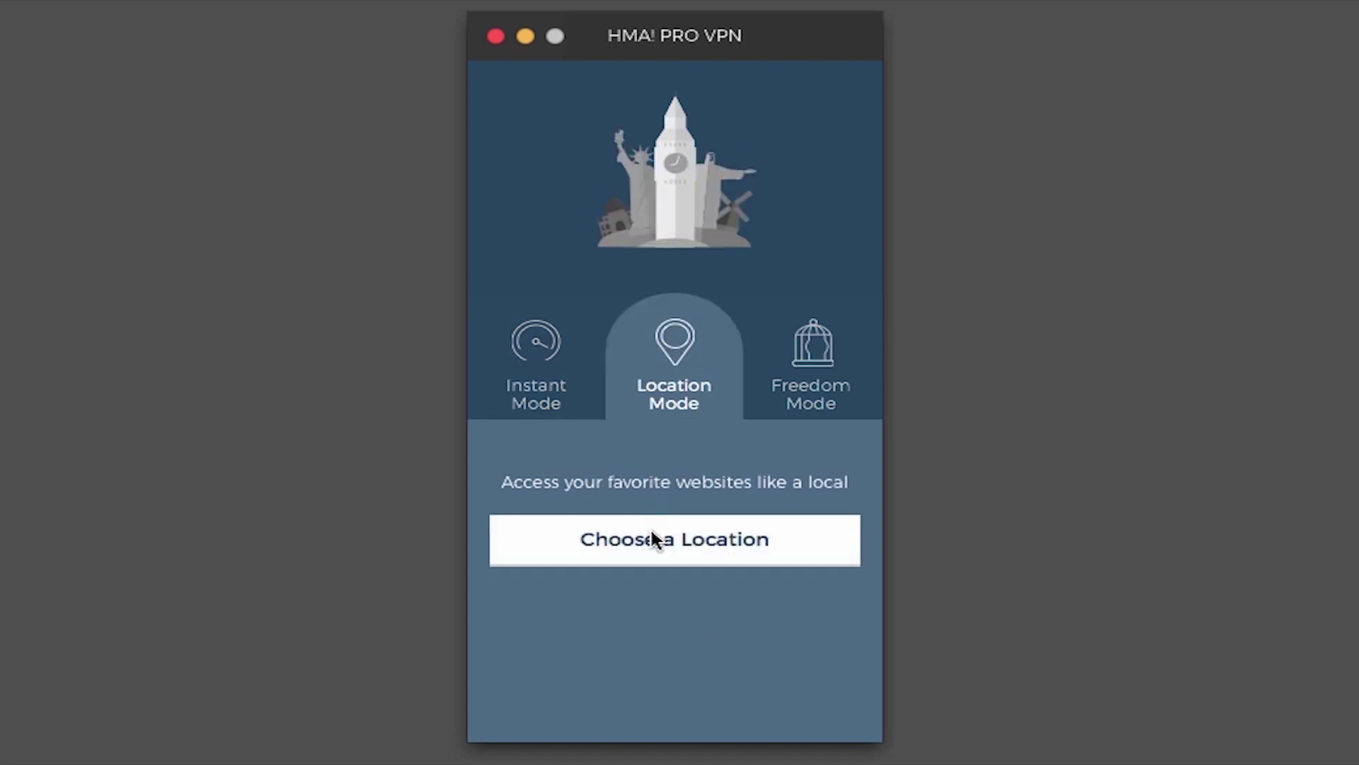
{"action": "left_click", "coordinate": [676, 551]}
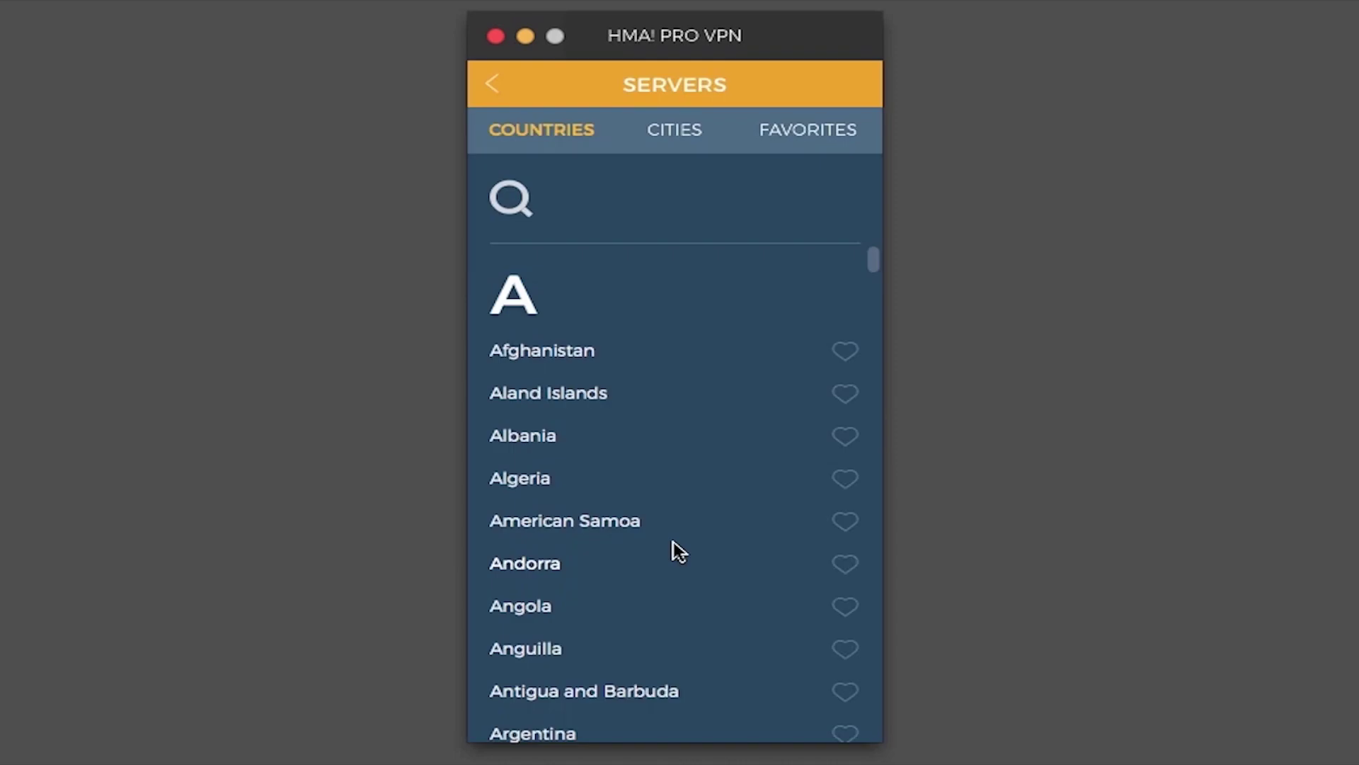
{"action": "left_click", "coordinate": [694, 138]}
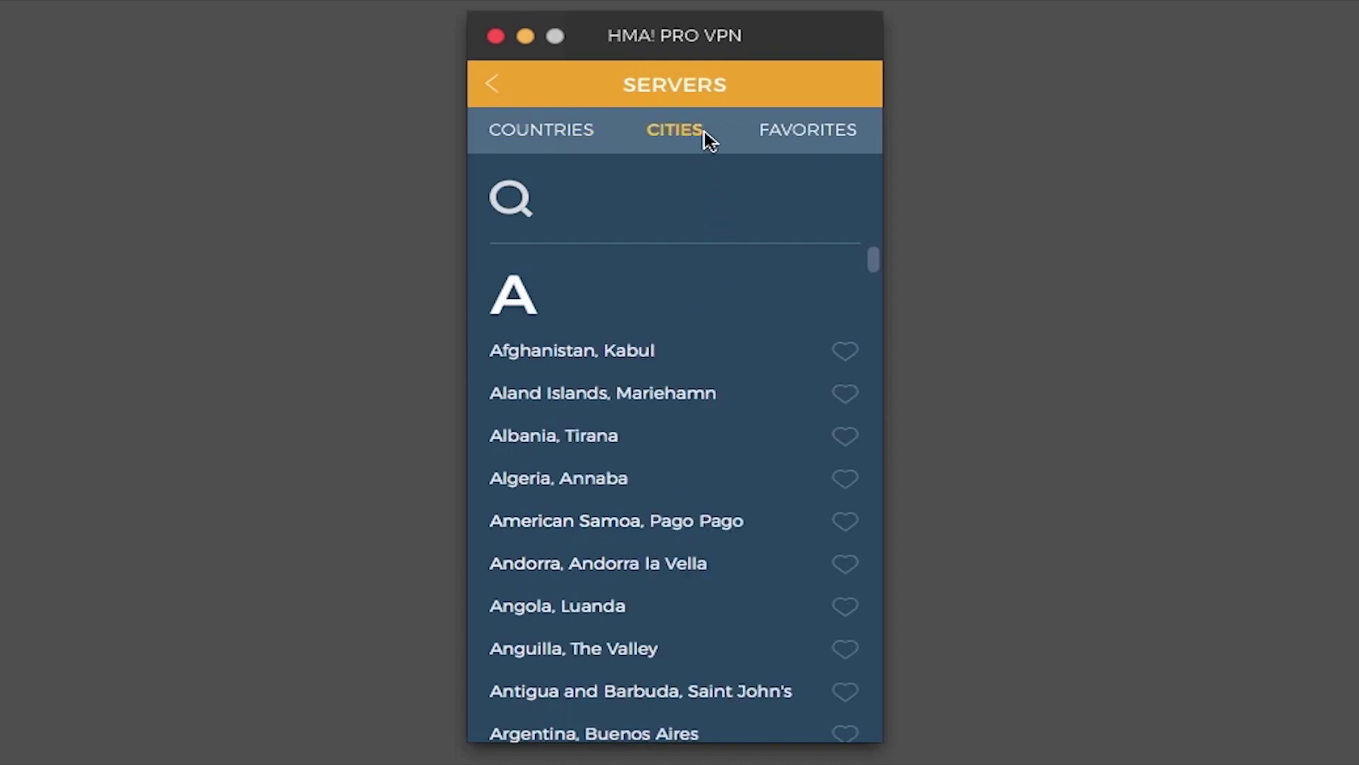
{"action": "left_click", "coordinate": [805, 152]}
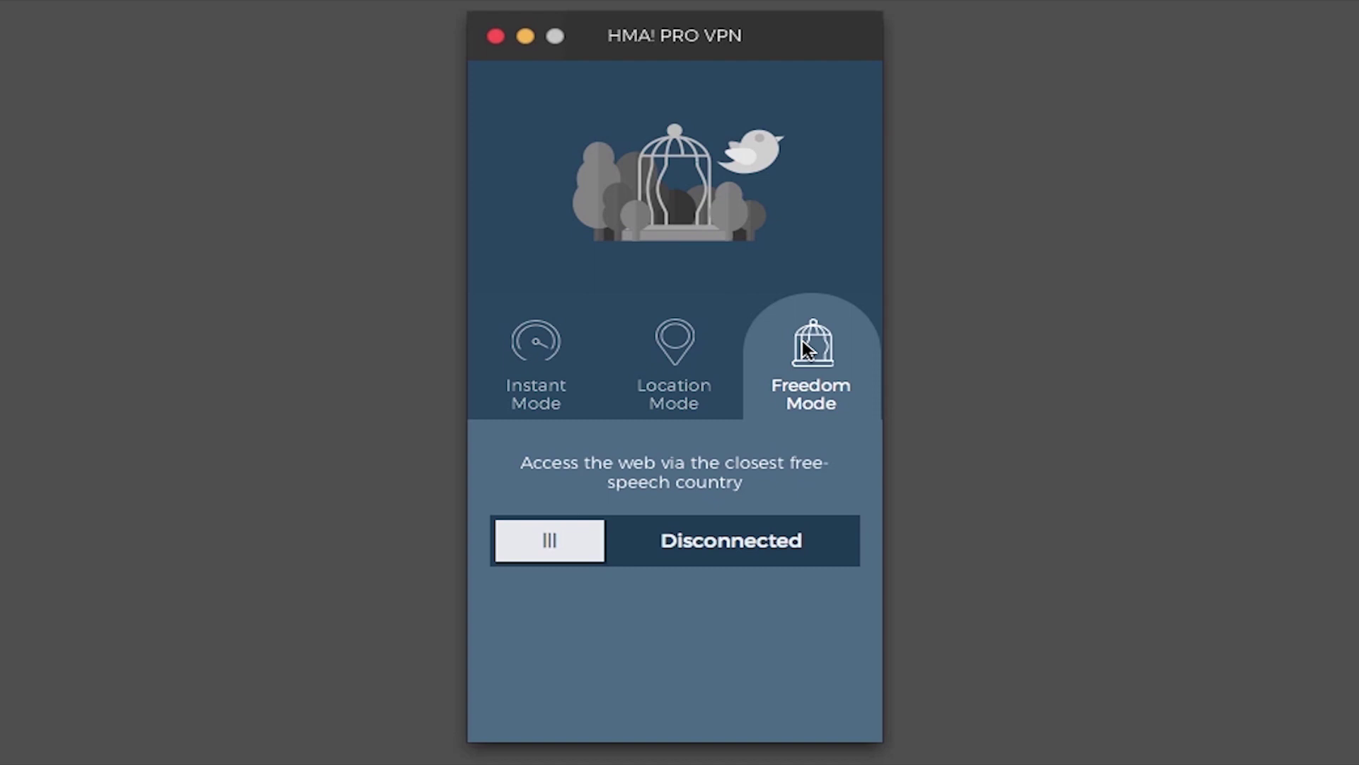
Step: Connect in Instant Mode to Serbia, Belgrade and display the original and public IP addresses
{"action": "left_click", "coordinate": [563, 347]}
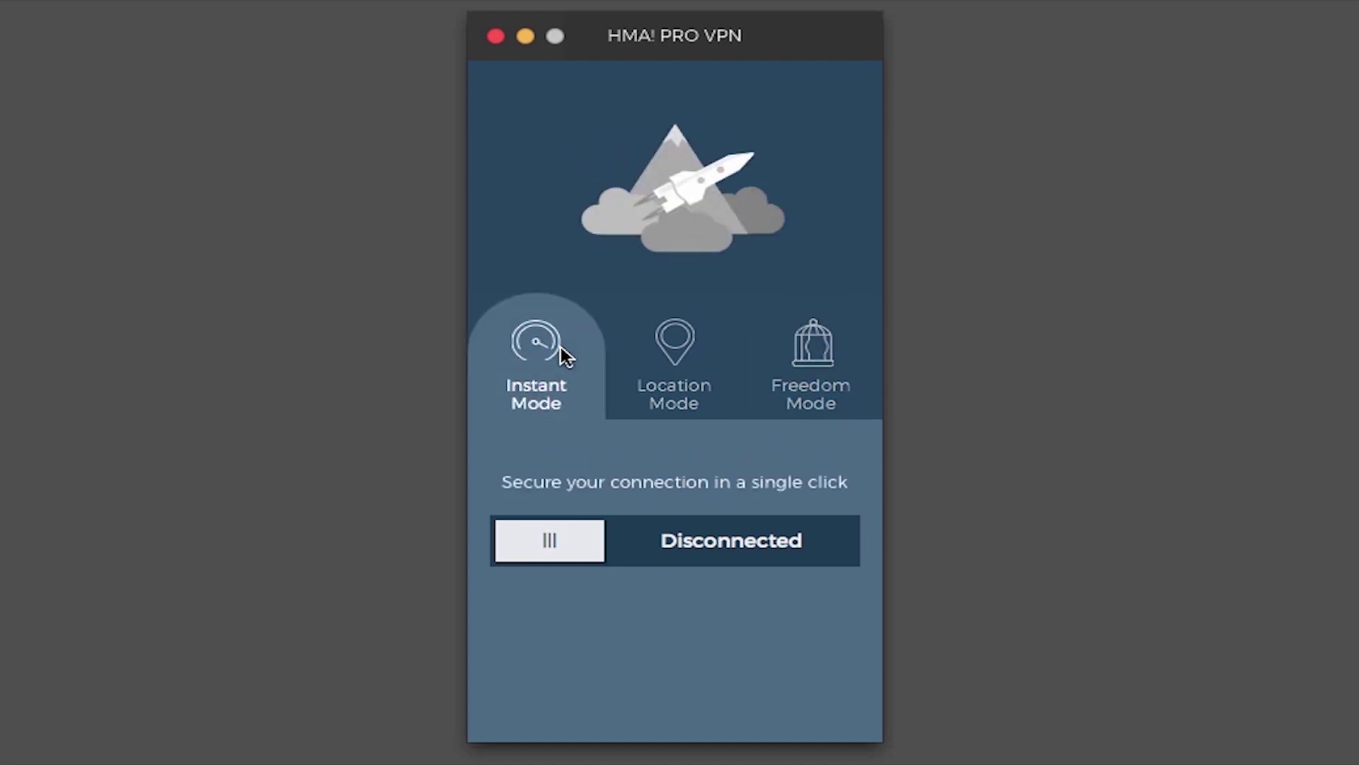
{"action": "left_click", "coordinate": [574, 556]}
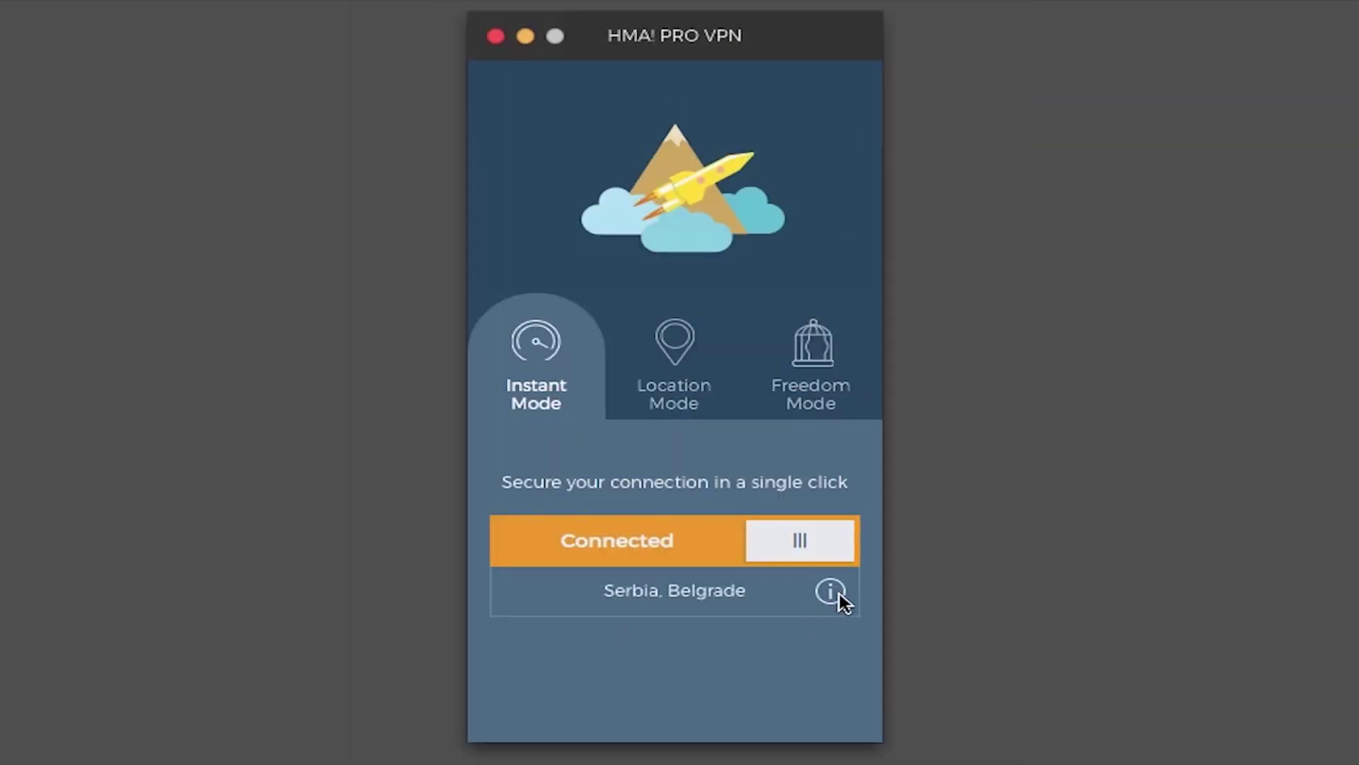
{"action": "left_click", "coordinate": [832, 592]}
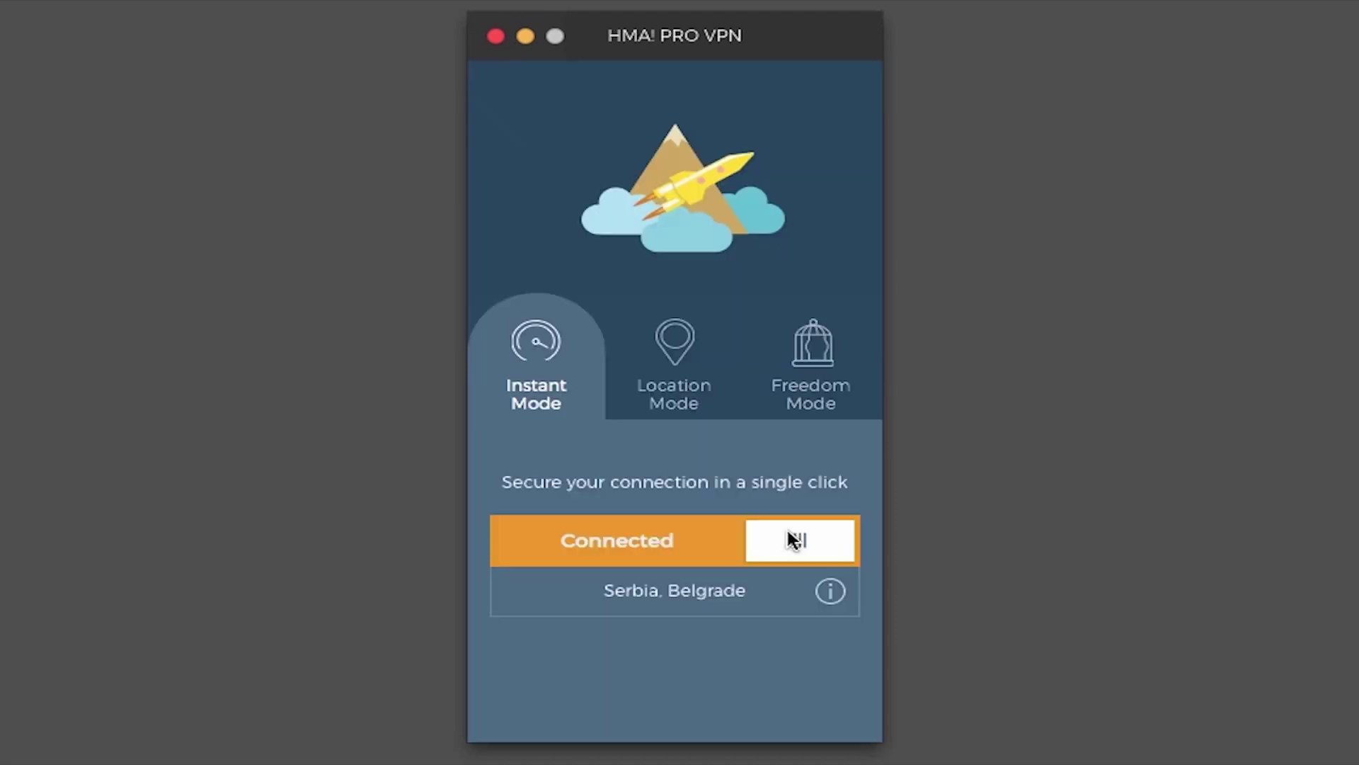
Step: Disconnect from Serbia and connect to the USA, New York server found by searching 'united states'
{"action": "left_click", "coordinate": [792, 540]}
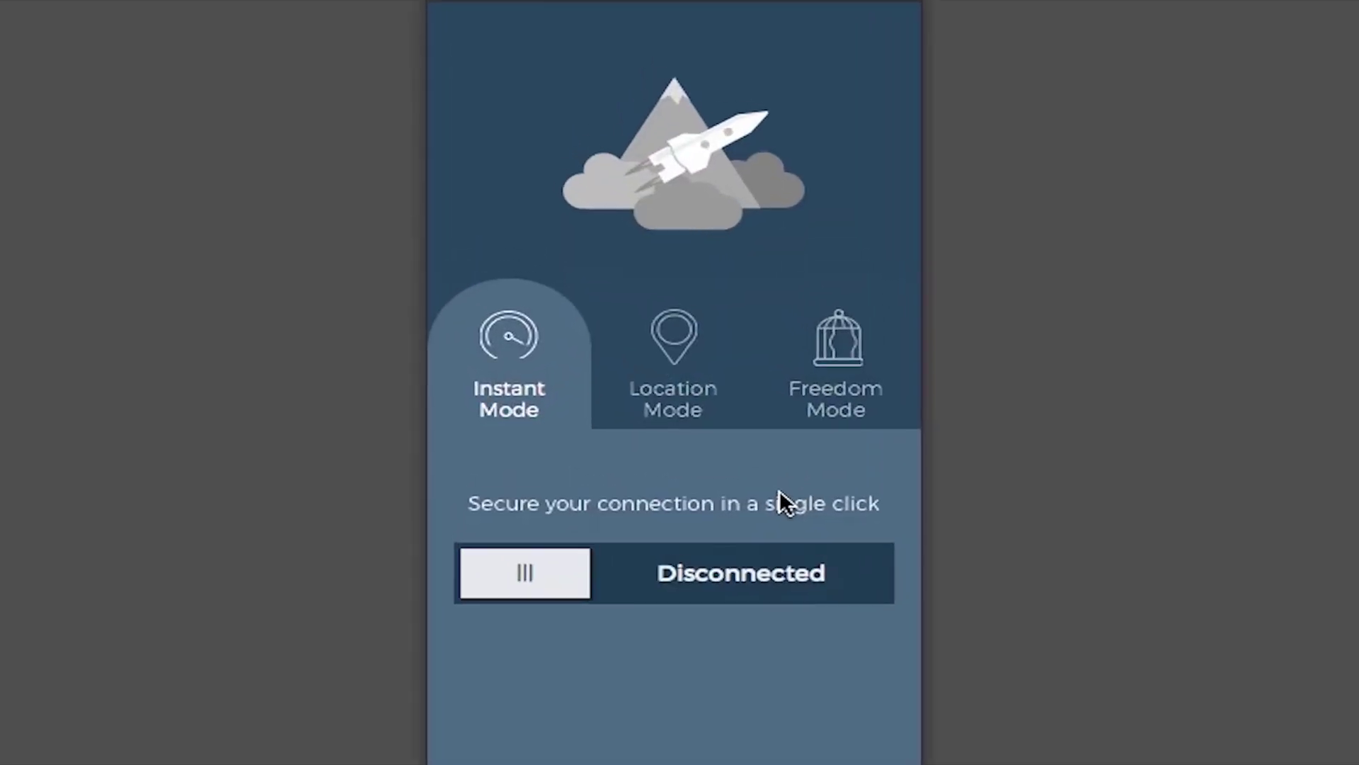
{"action": "left_click", "coordinate": [674, 338]}
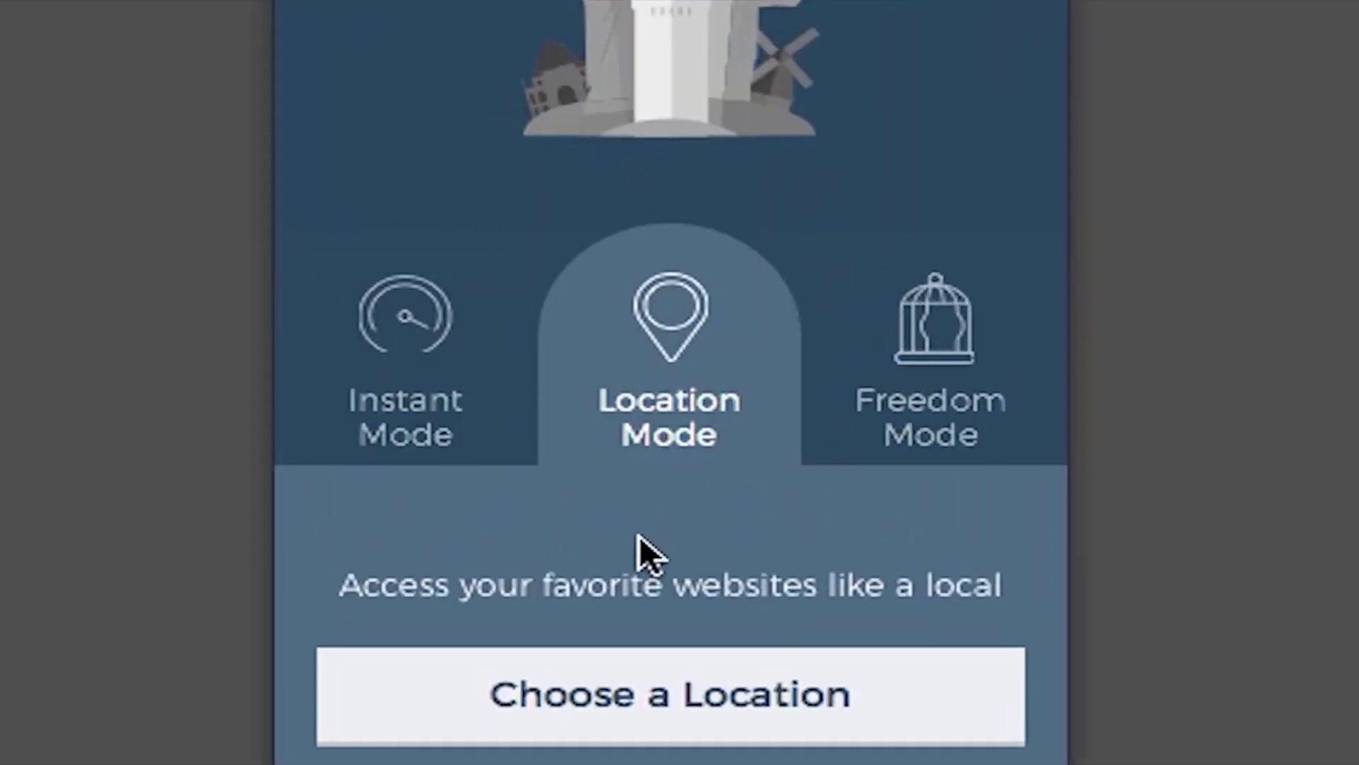
{"action": "left_click", "coordinate": [668, 691]}
{"action": "left_click", "coordinate": [673, 203]}
{"action": "type", "text": "united states"}
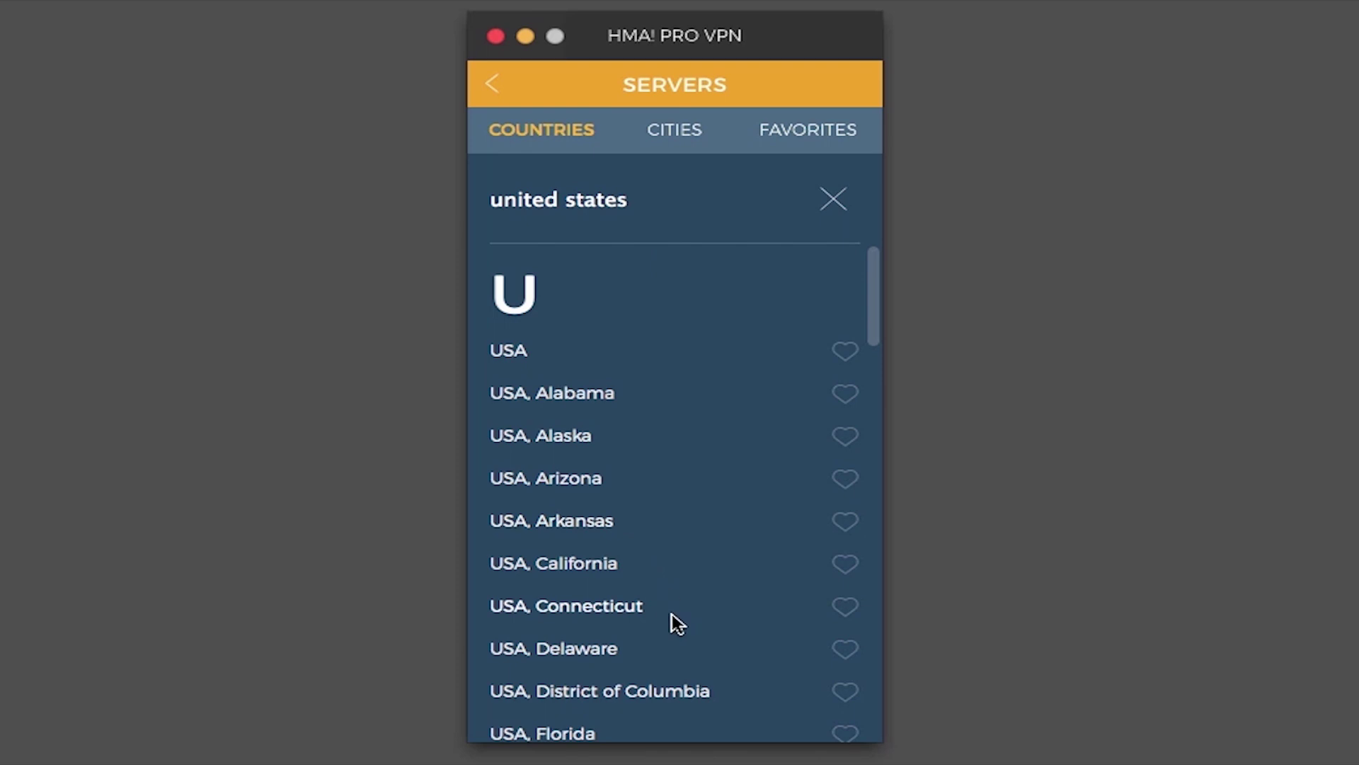
{"action": "scroll", "coordinate": [678, 623], "scroll_direction": "down", "scroll_amount": 15}
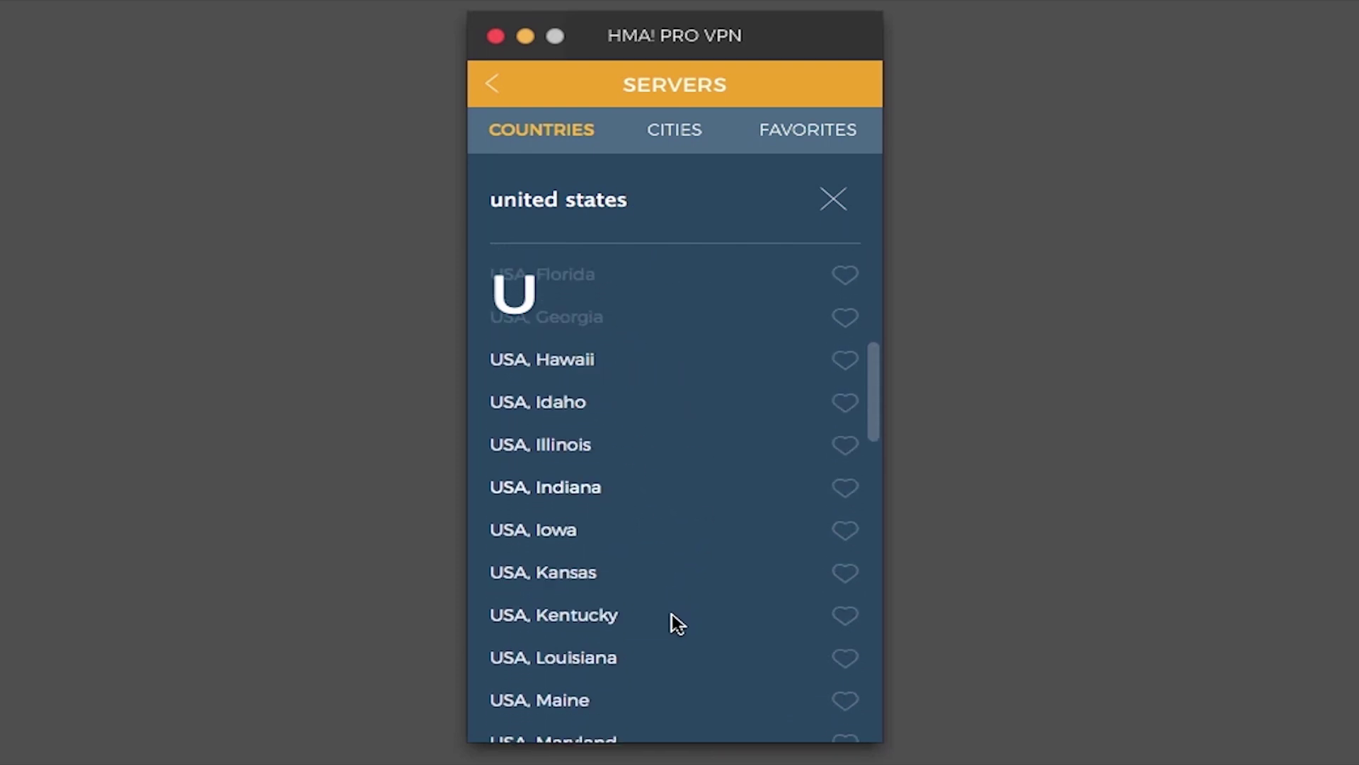
{"action": "left_click", "coordinate": [631, 567]}
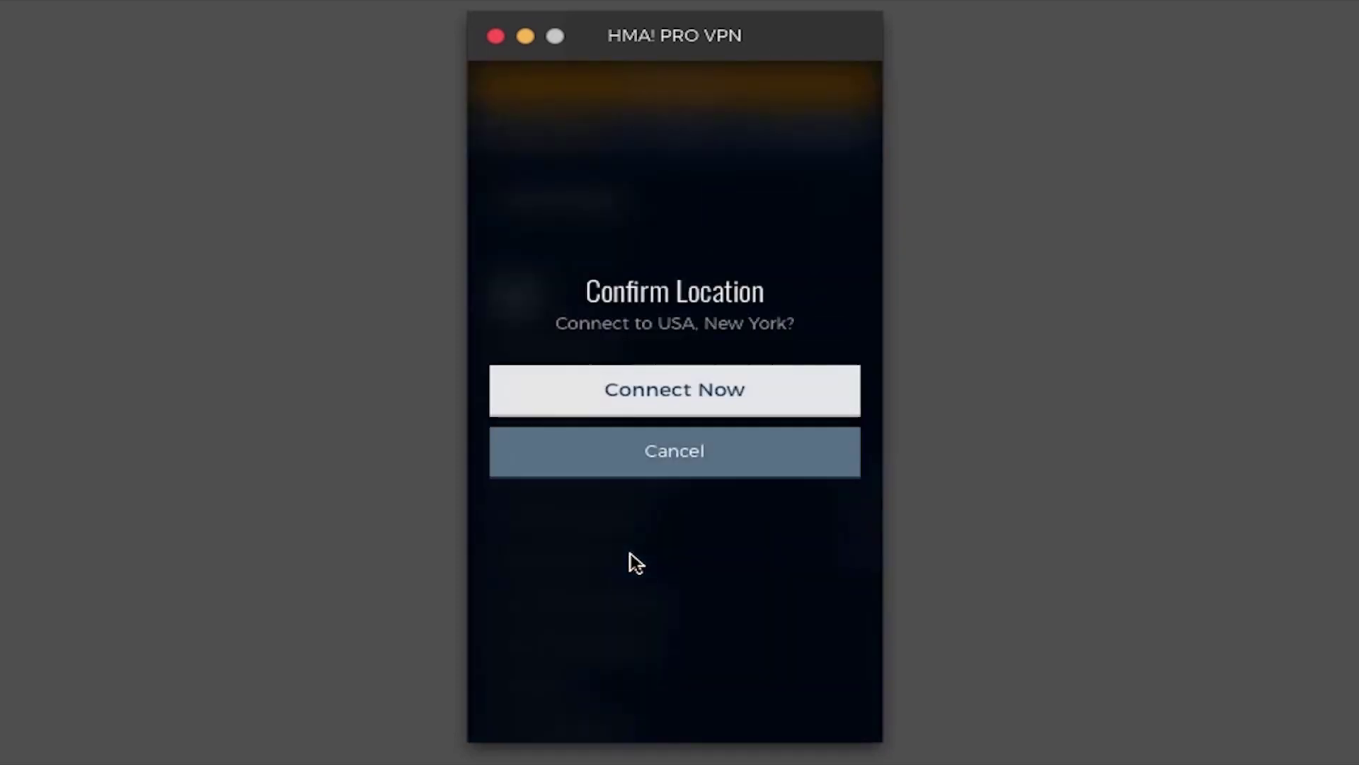
{"action": "left_click", "coordinate": [682, 393]}
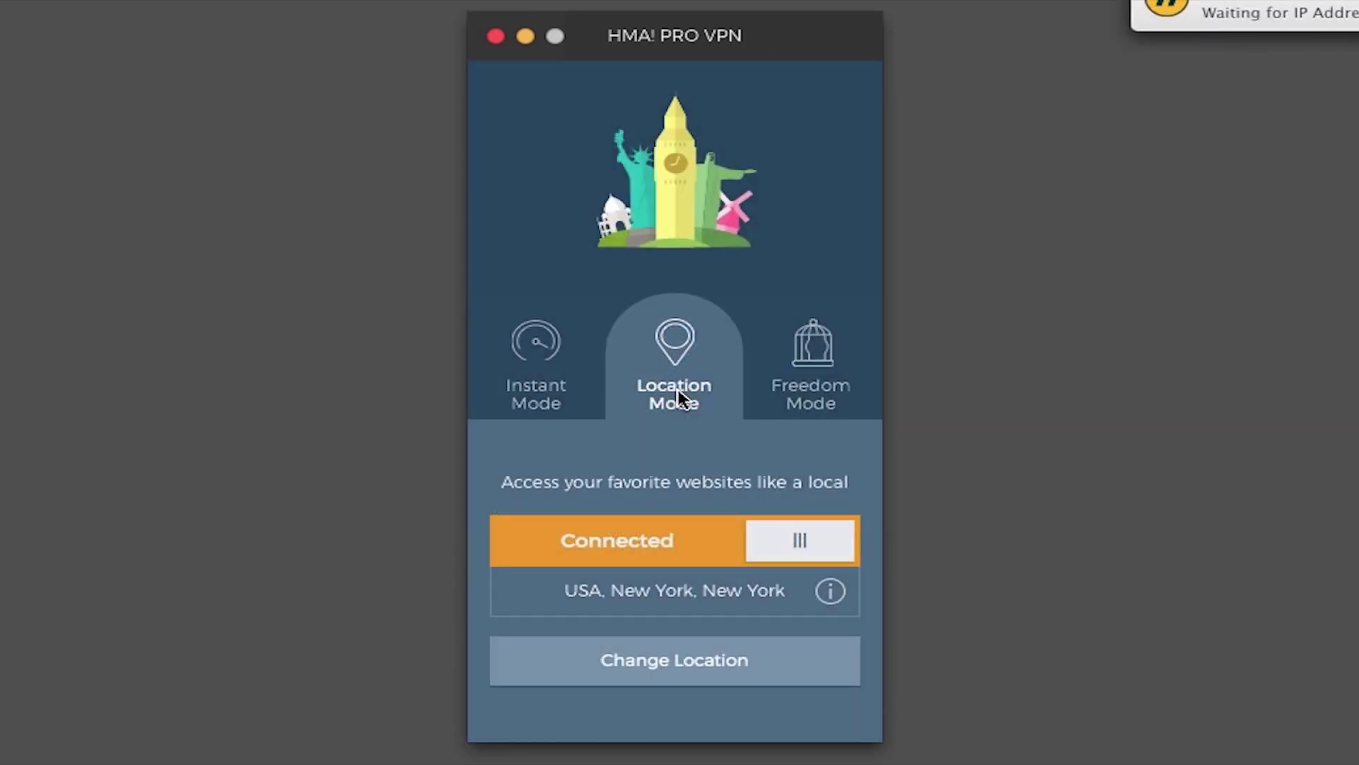
Step: Check the new US IP details, then disconnect from New York on the main screen
{"action": "left_click", "coordinate": [834, 599]}
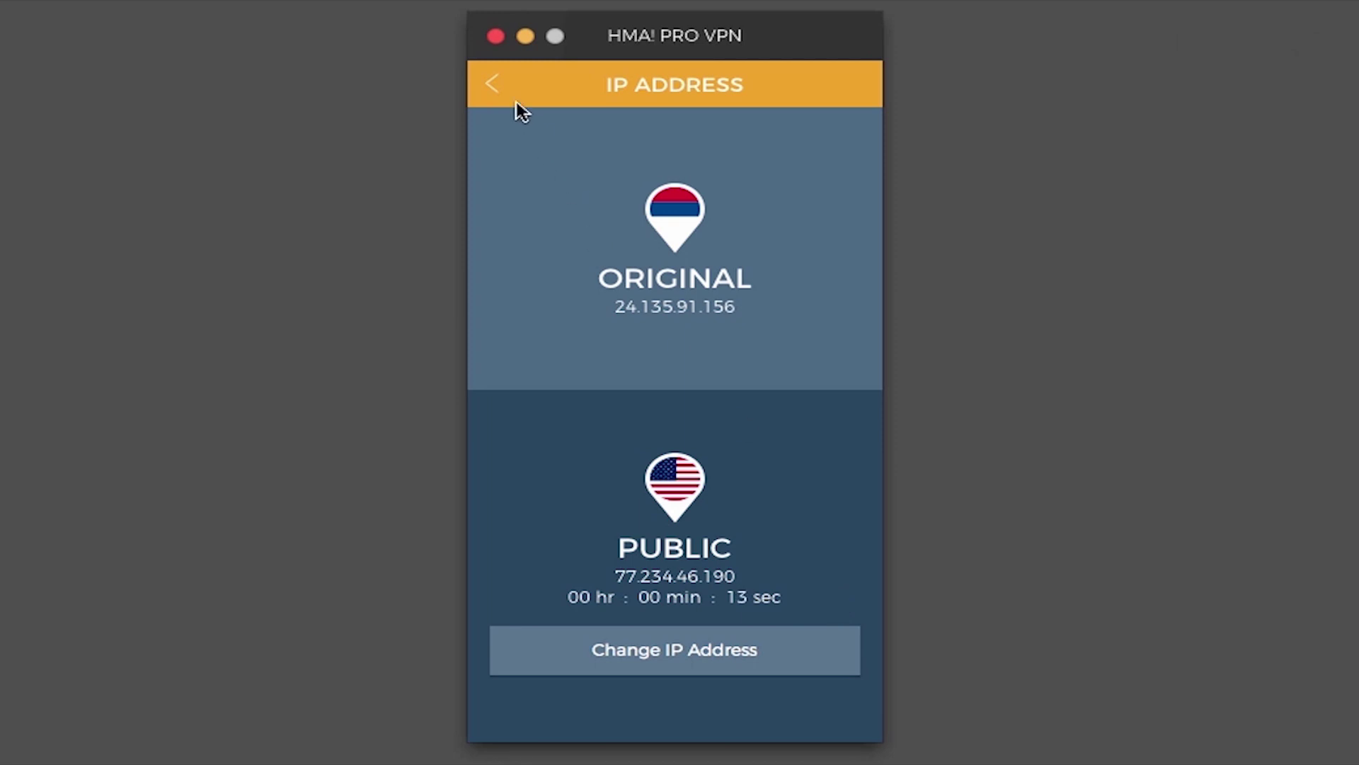
{"action": "left_click", "coordinate": [496, 85]}
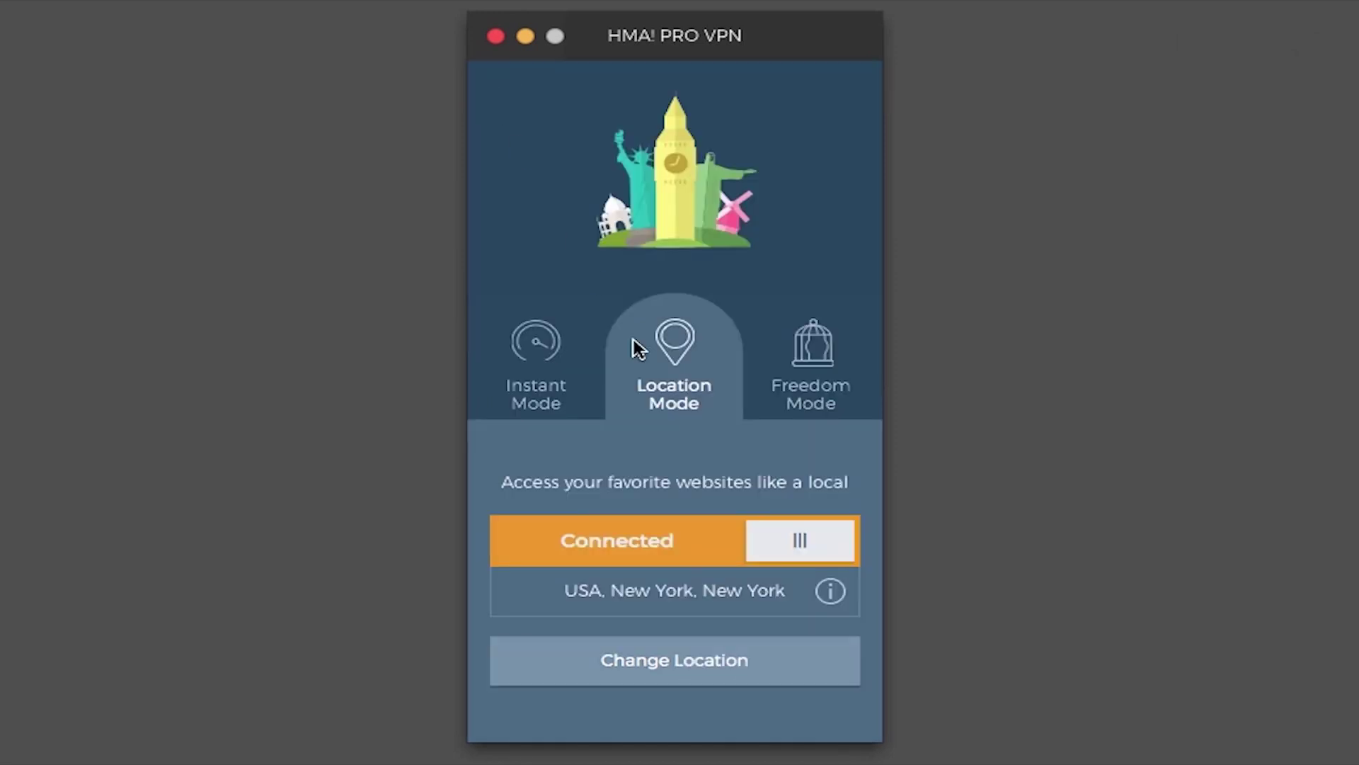
{"action": "left_click", "coordinate": [802, 539]}
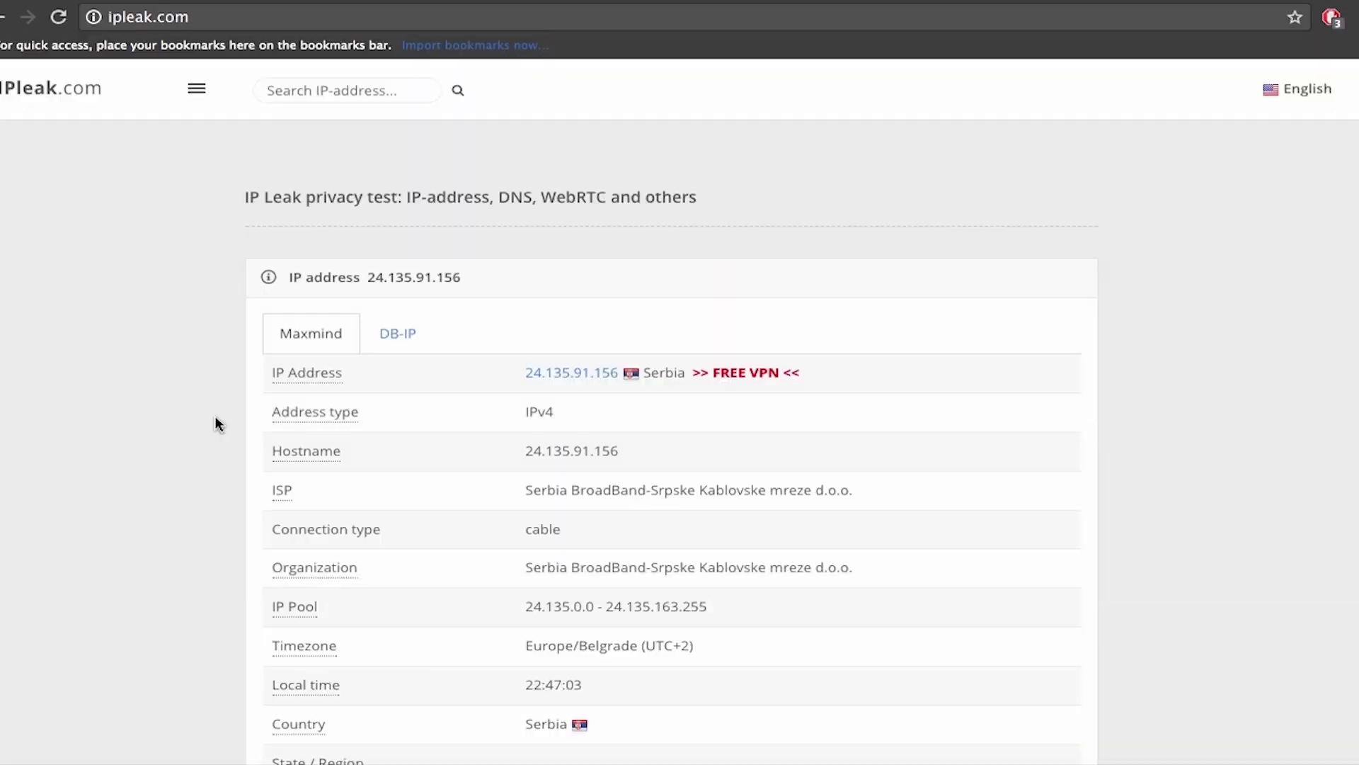
Step: Scroll through ipleak.com's details to confirm the Serbian IP with the VPN off
{"action": "scroll", "coordinate": [214, 417], "scroll_direction": "down", "scroll_amount": 1}
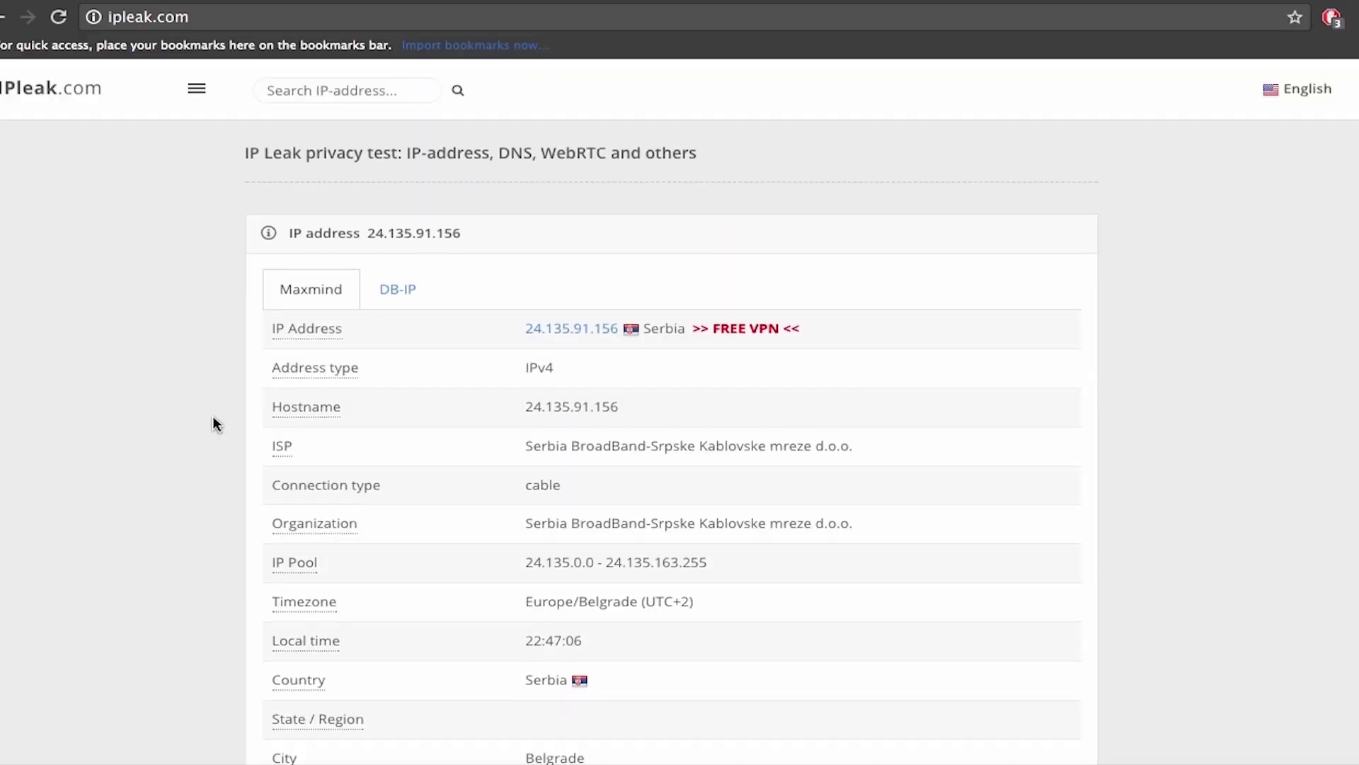
{"action": "scroll", "coordinate": [213, 418], "scroll_direction": "down", "scroll_amount": 2}
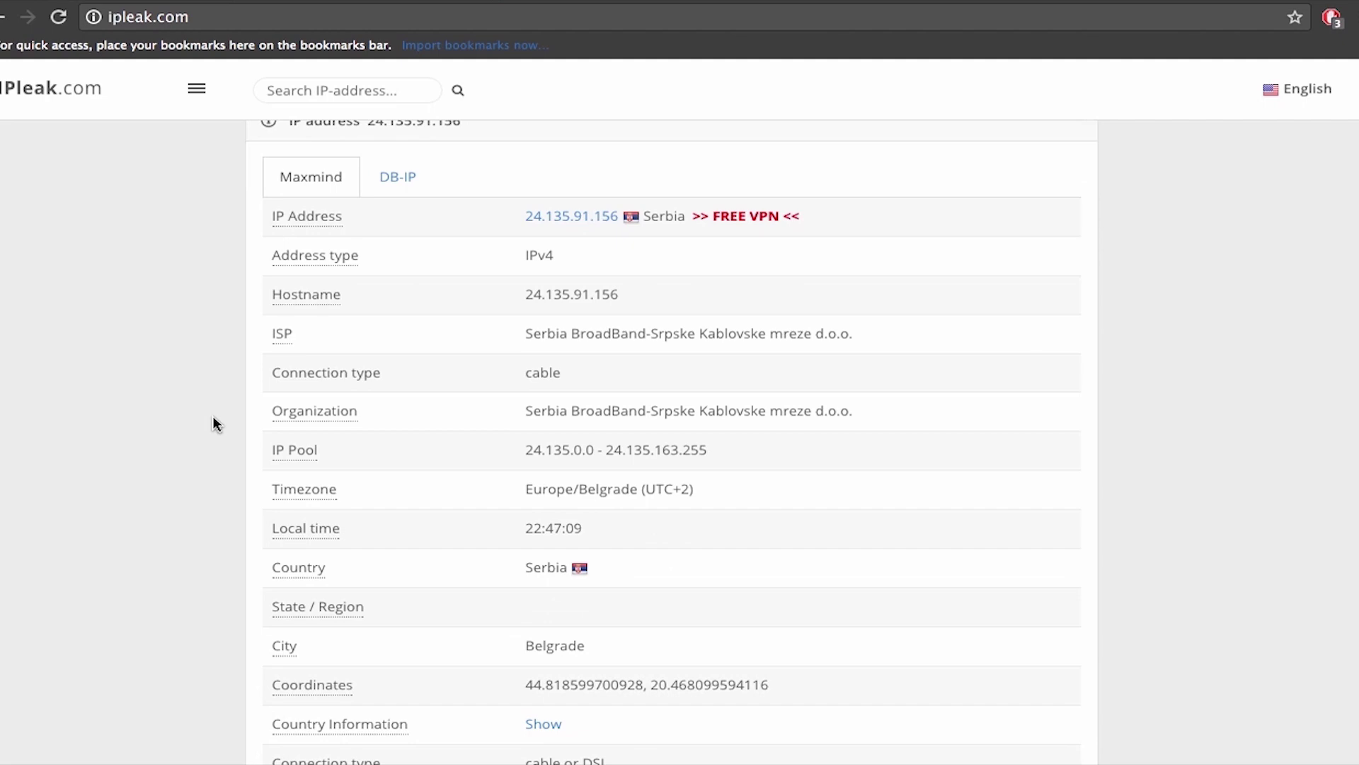
{"action": "scroll", "coordinate": [213, 417], "scroll_direction": "down", "scroll_amount": 3}
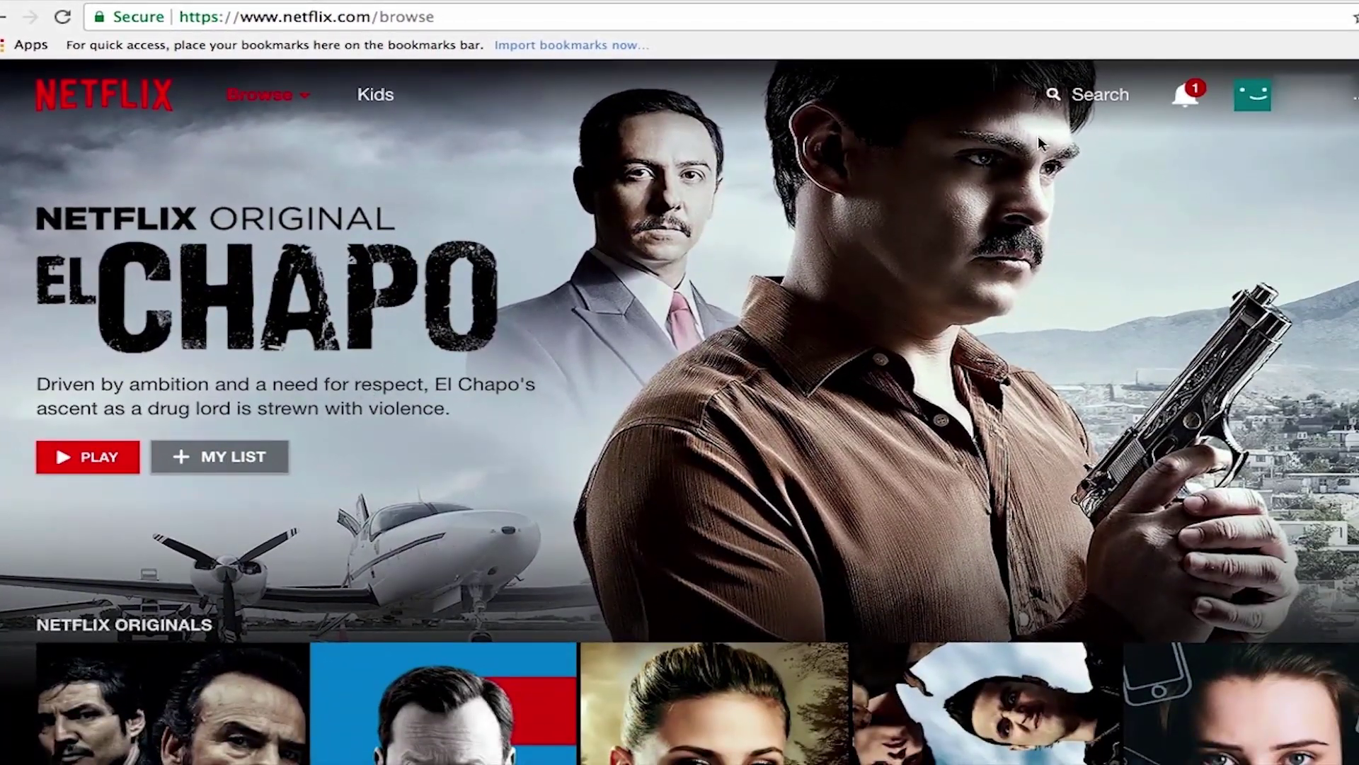
Step: Search Netflix's titles for 'lost'
{"action": "left_click", "coordinate": [1082, 108]}
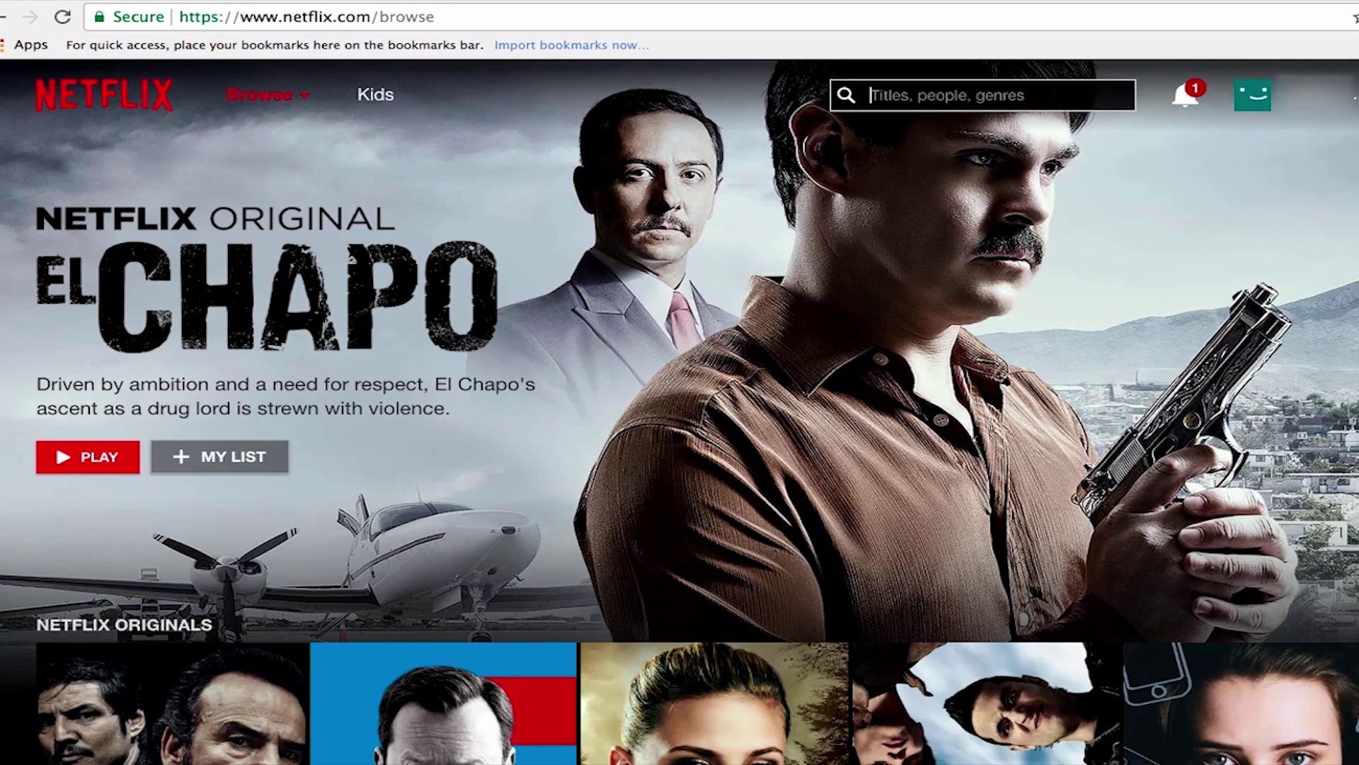
{"action": "type", "text": "lost"}
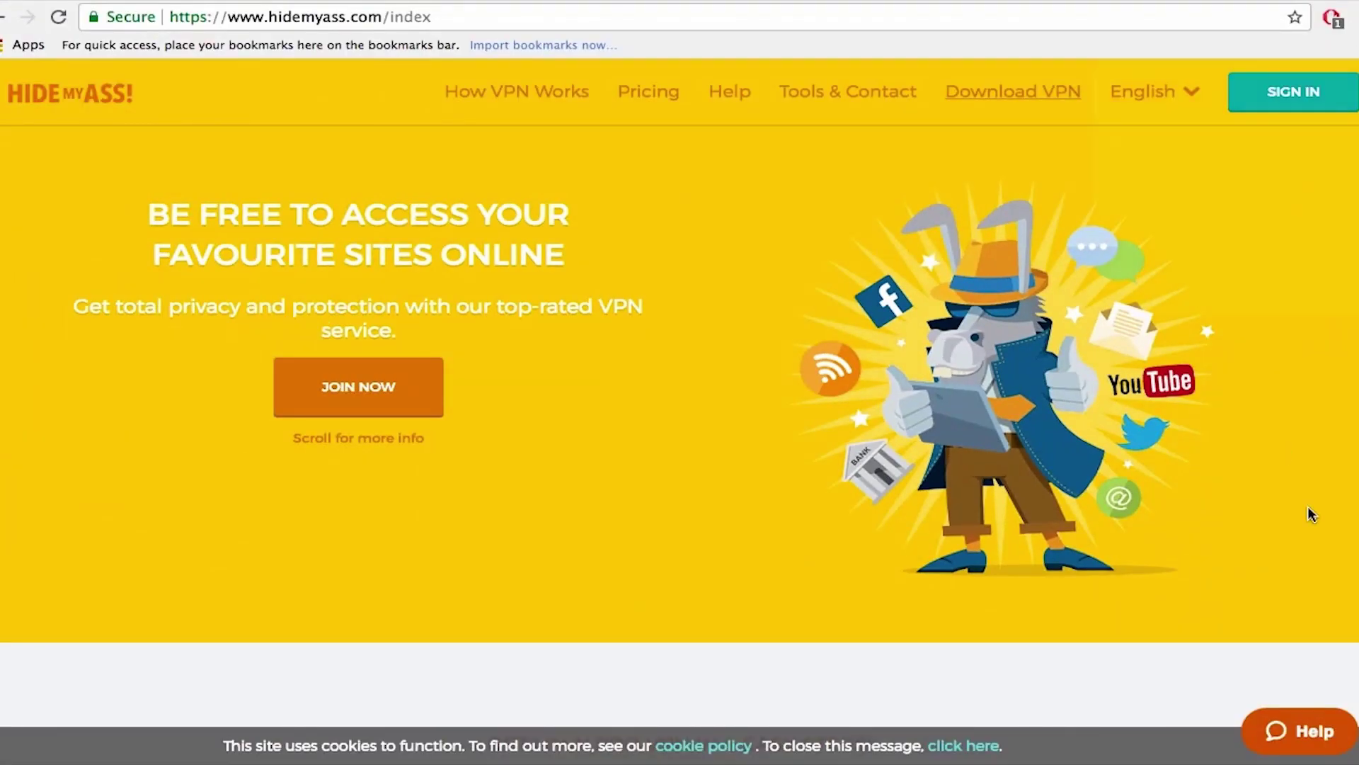
Step: Search help for 'how to unlock netflix', then start a live chat under HMA! Pro VPN support
{"action": "left_click", "coordinate": [1296, 739]}
{"action": "type", "text": "ho"}
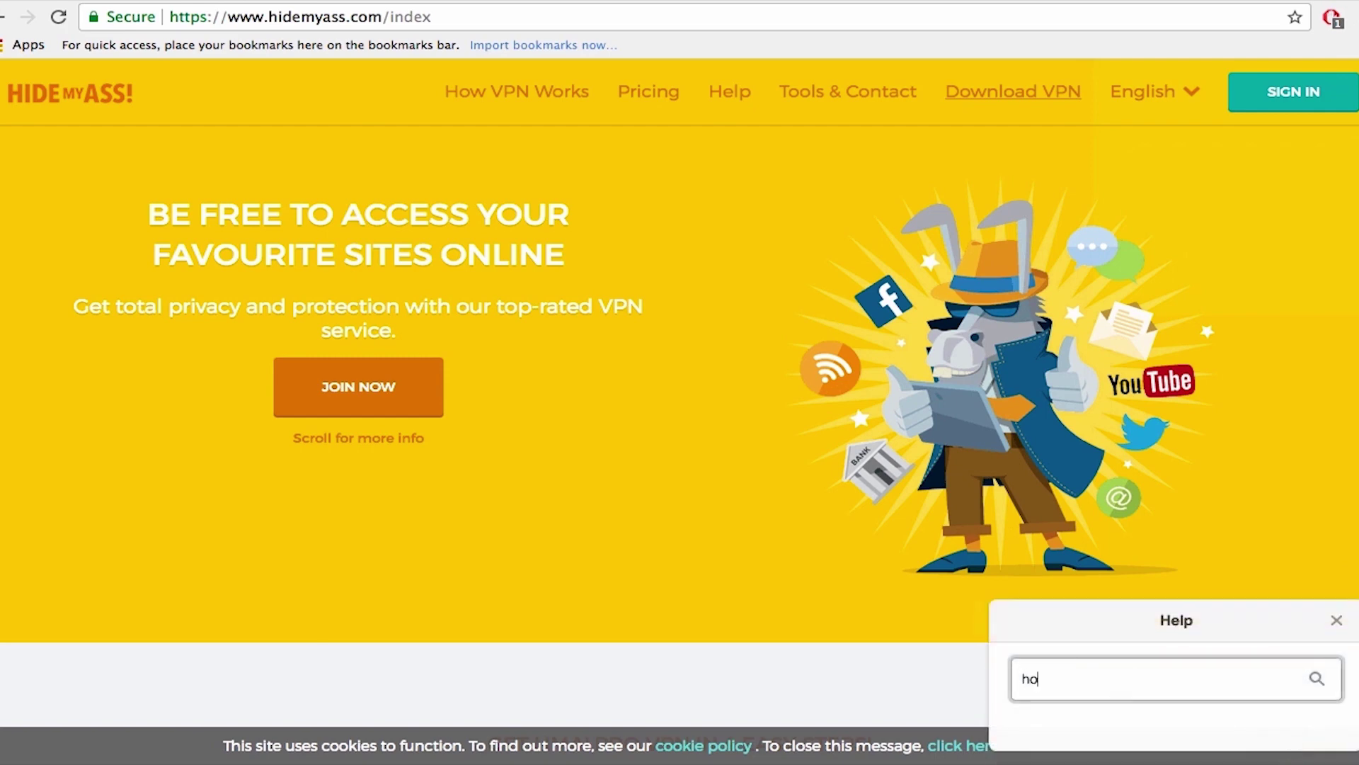
{"action": "type", "text": "w to unlock netflix"}
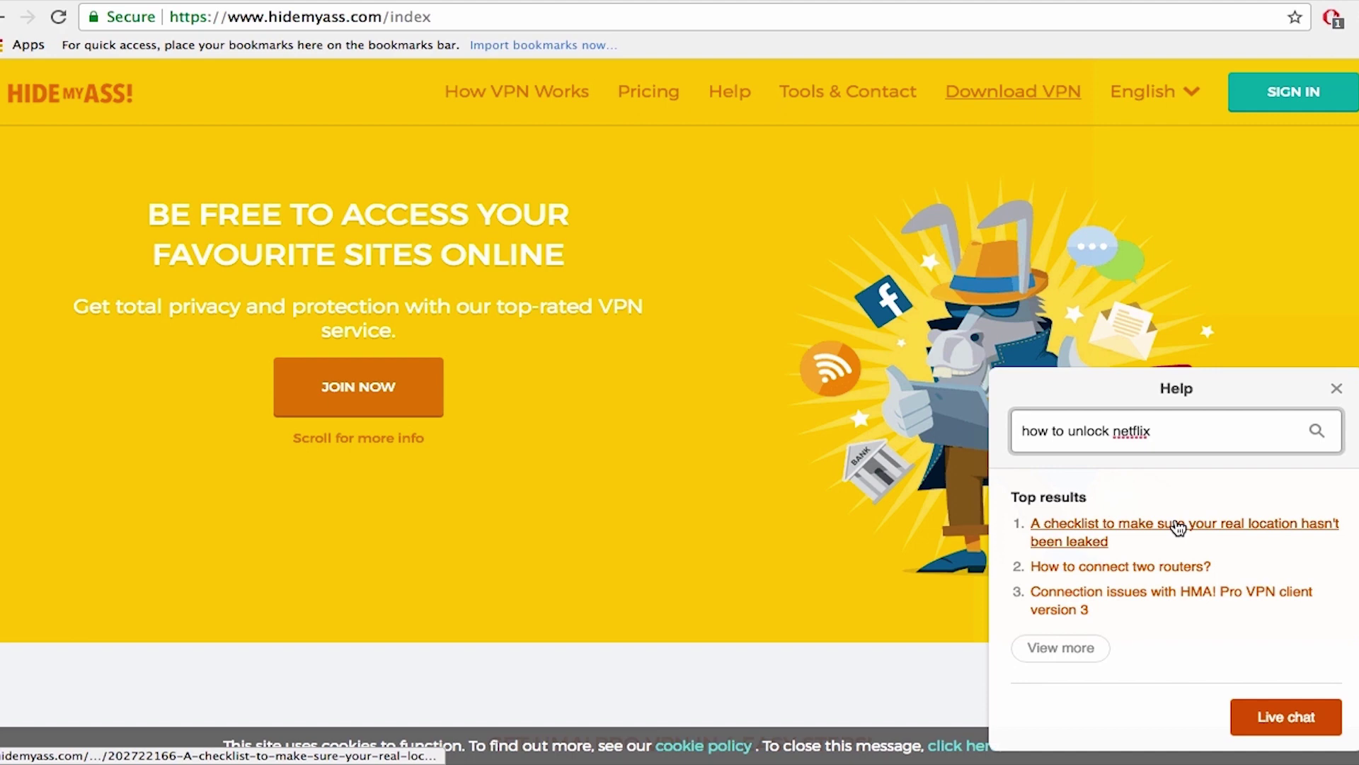
{"action": "left_click", "coordinate": [1279, 723]}
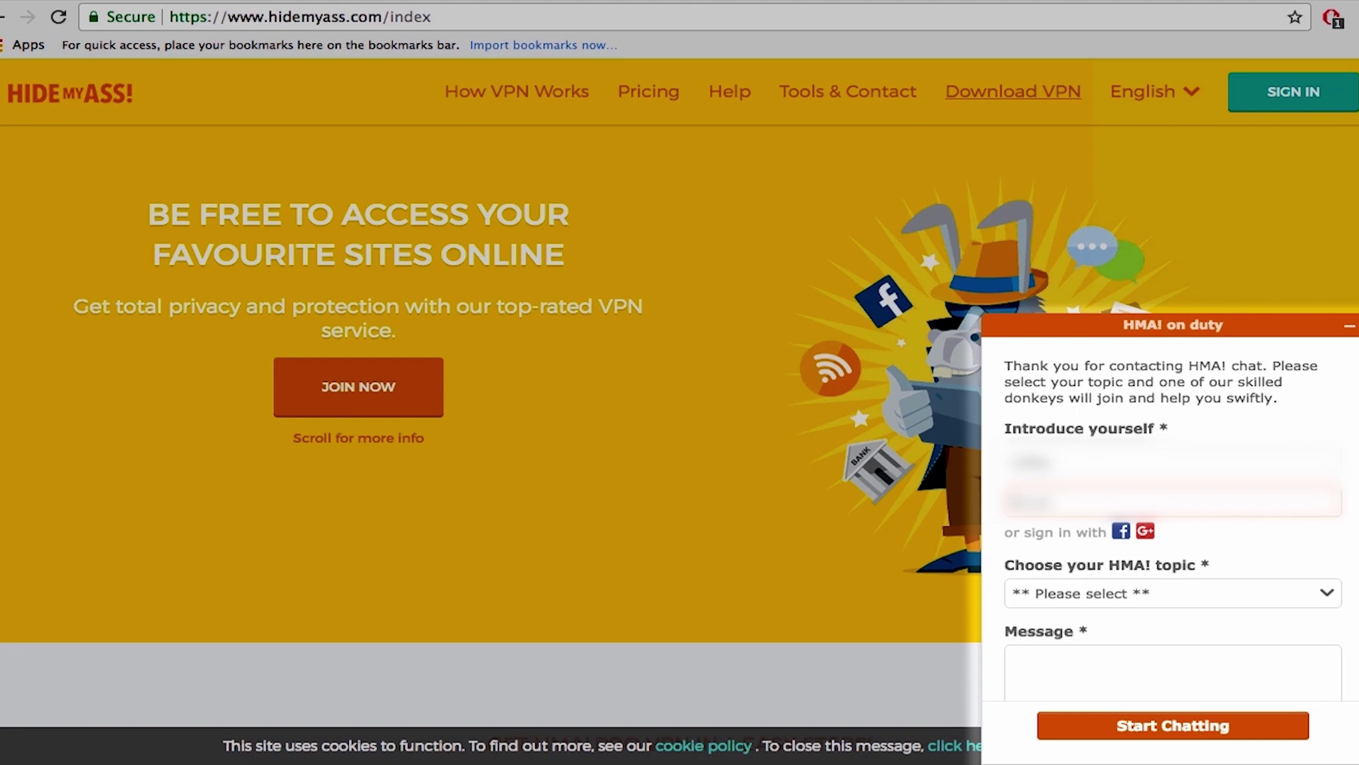
{"action": "left_click", "coordinate": [1090, 503]}
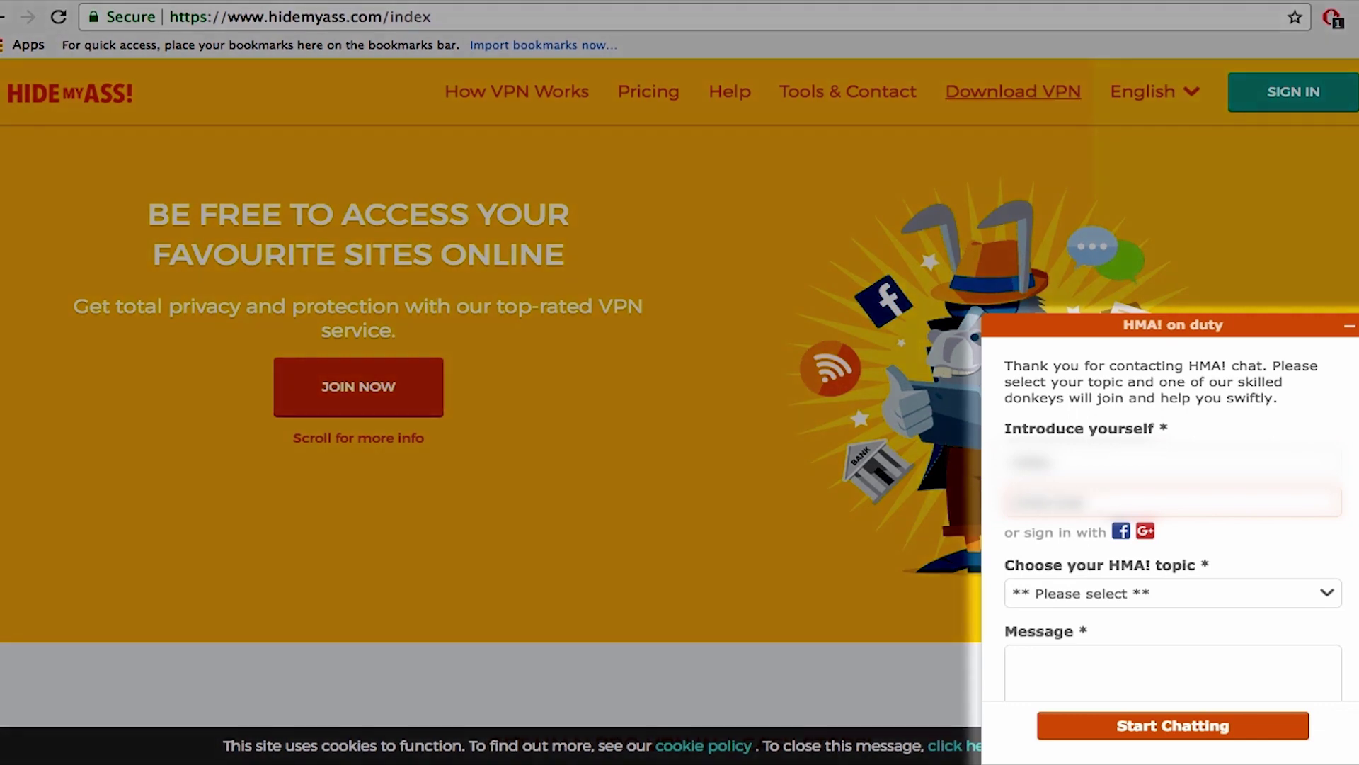
{"action": "type", "text": "..."}
{"action": "left_click", "coordinate": [1195, 594]}
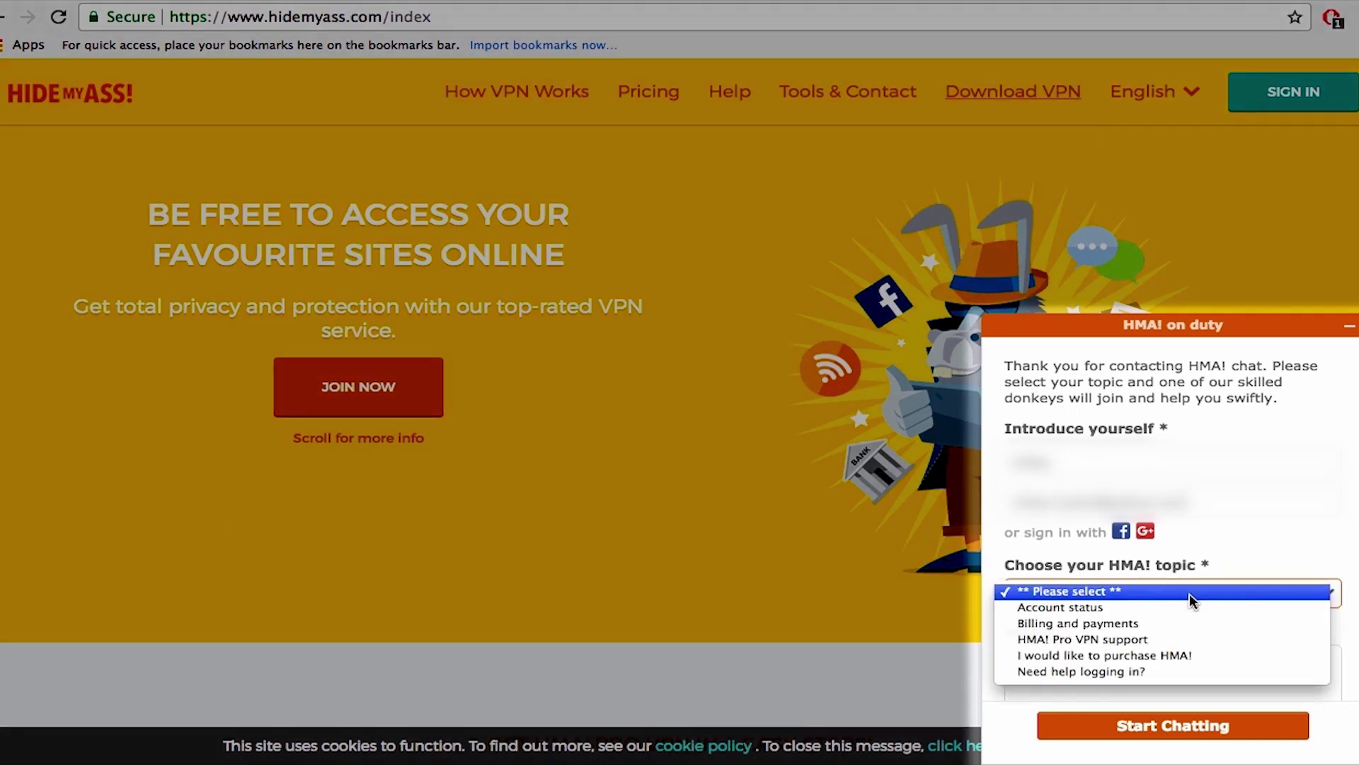
{"action": "left_click", "coordinate": [1171, 640]}
Step: Ask support for the best USA server to unblock Netflix series, then reply 'thank you :)'
{"action": "left_click", "coordinate": [1172, 661]}
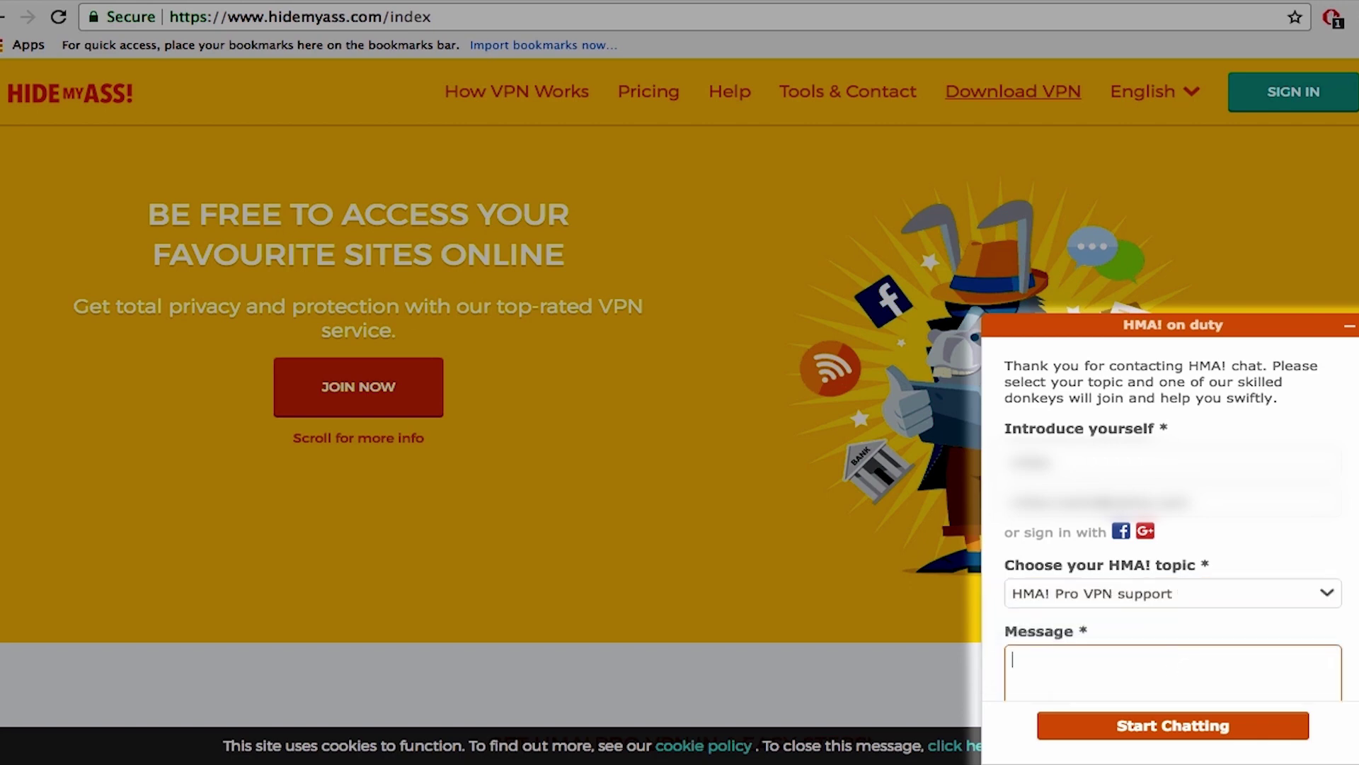
{"action": "type", "text": "can you tell me best server in usa to unblock netflix series?"}
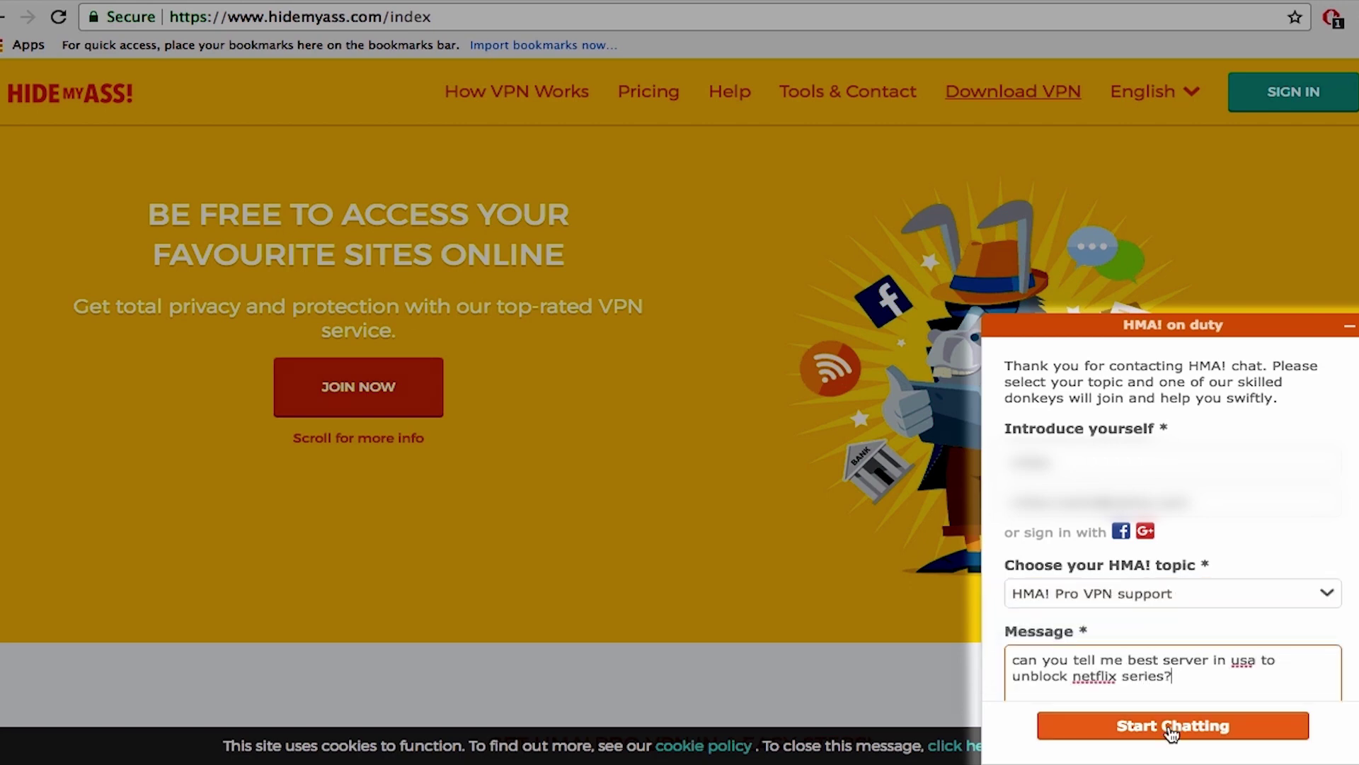
{"action": "left_click", "coordinate": [1171, 725]}
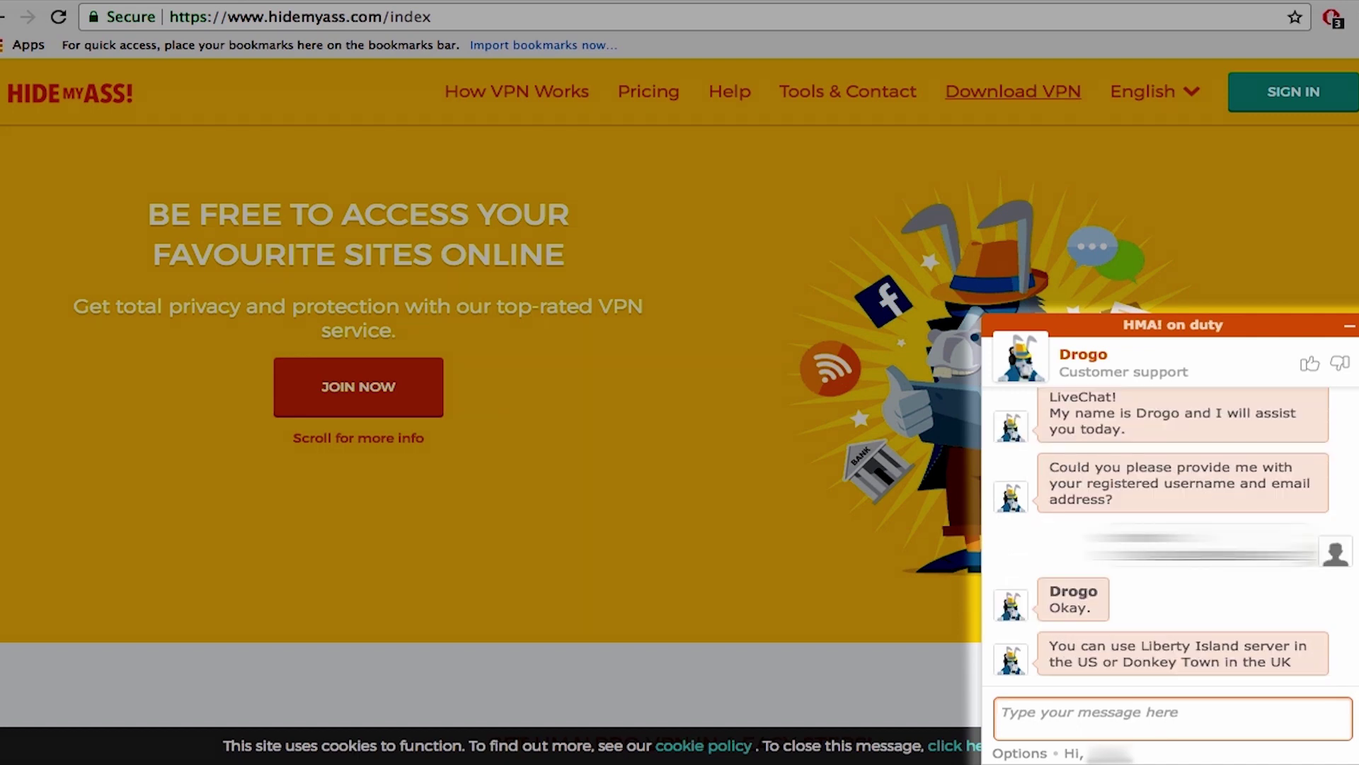
{"action": "type", "text": "thank you :)"}
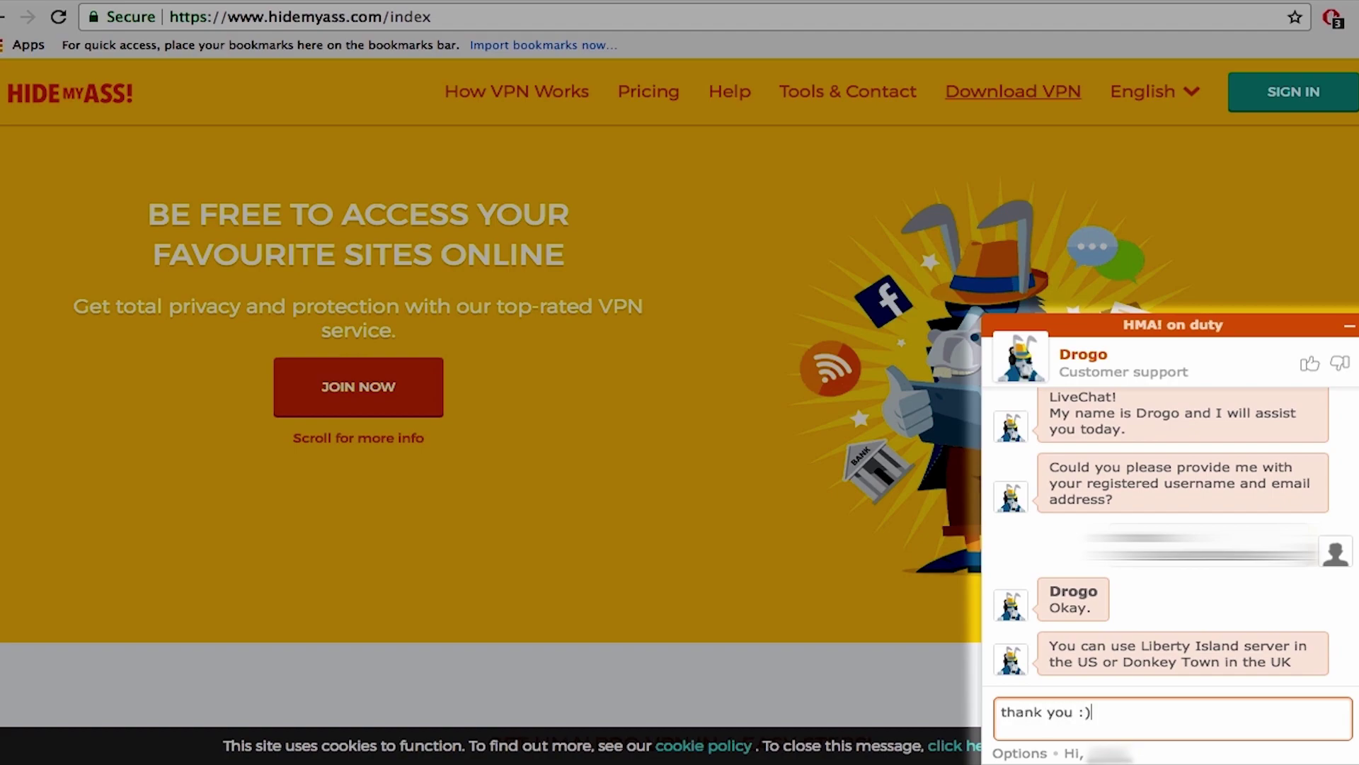
{"action": "key", "text": "Return"}
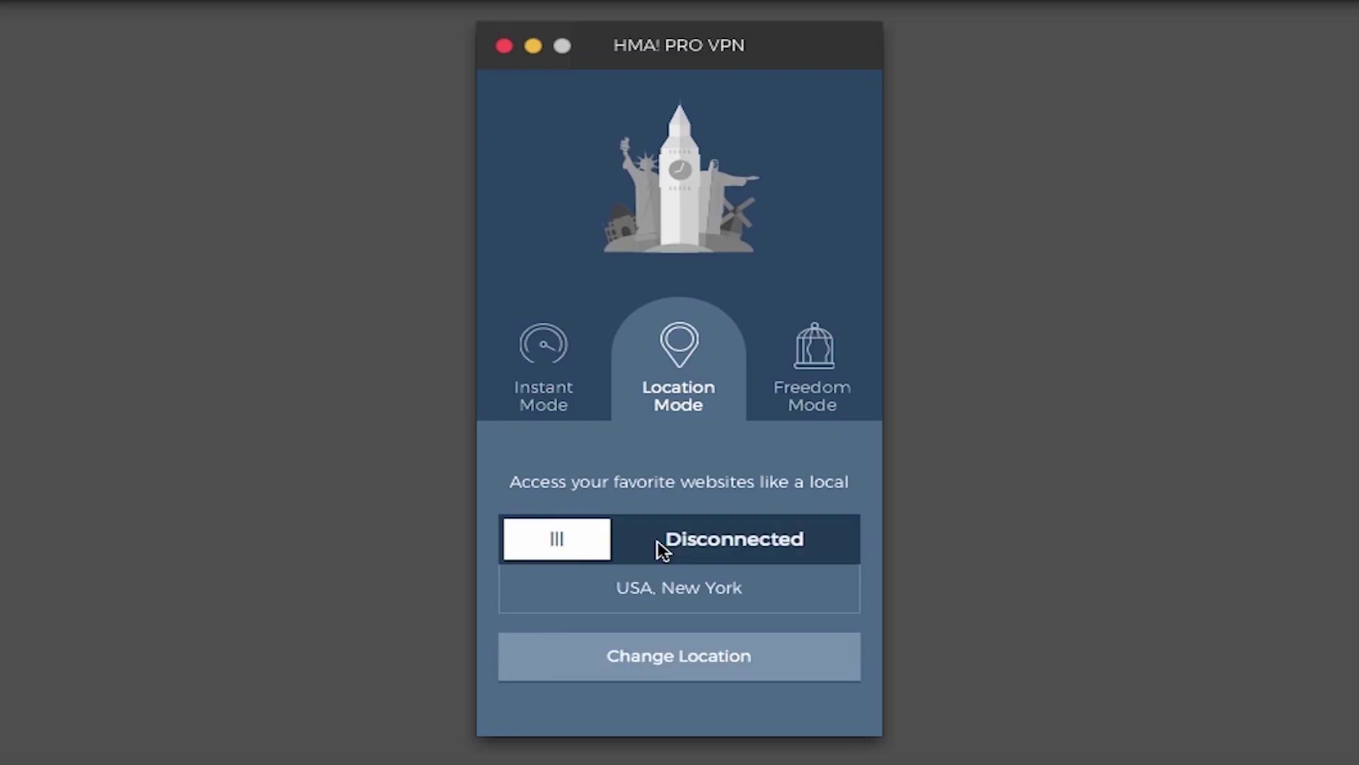
Step: Find 'libe' in the server list, choose USA, New York, Liberty Island, and connect
{"action": "left_click", "coordinate": [656, 660]}
{"action": "type", "text": "libe"}
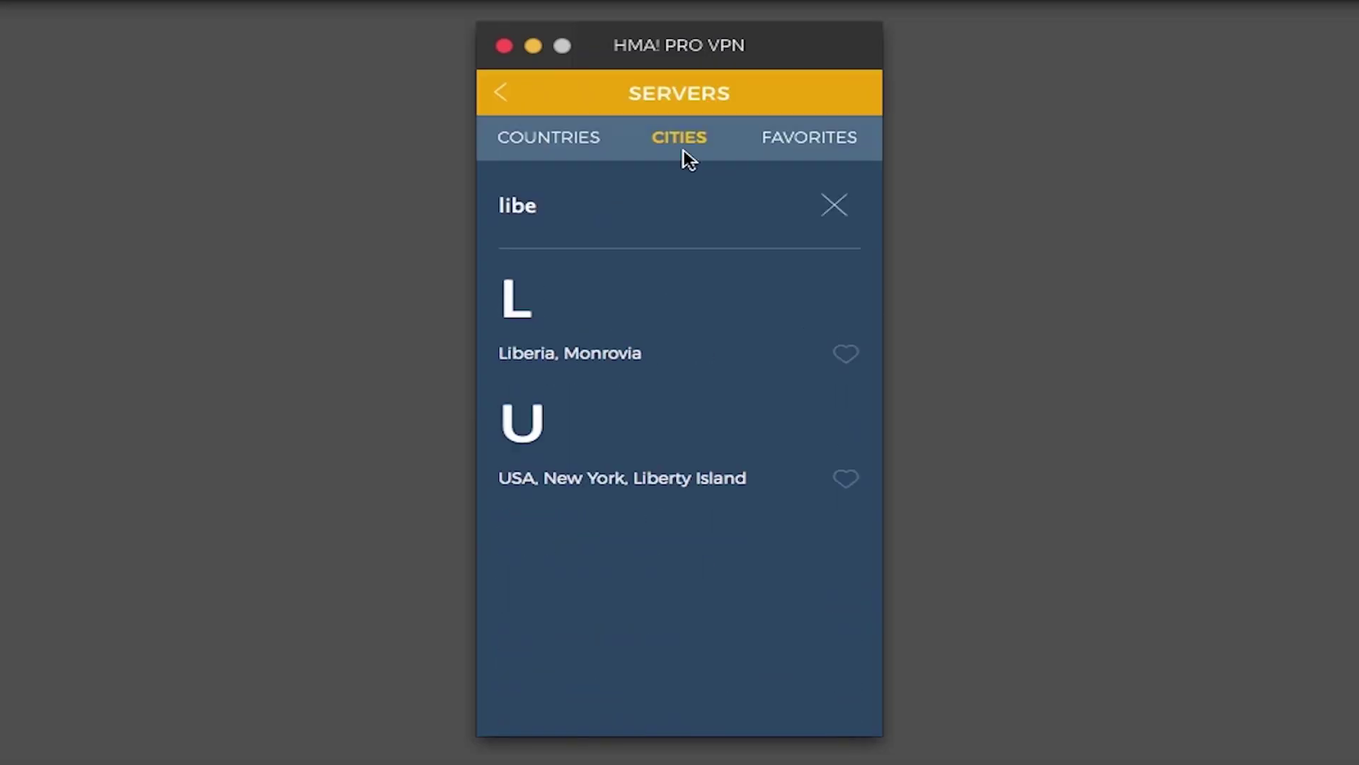
{"action": "left_click", "coordinate": [667, 480]}
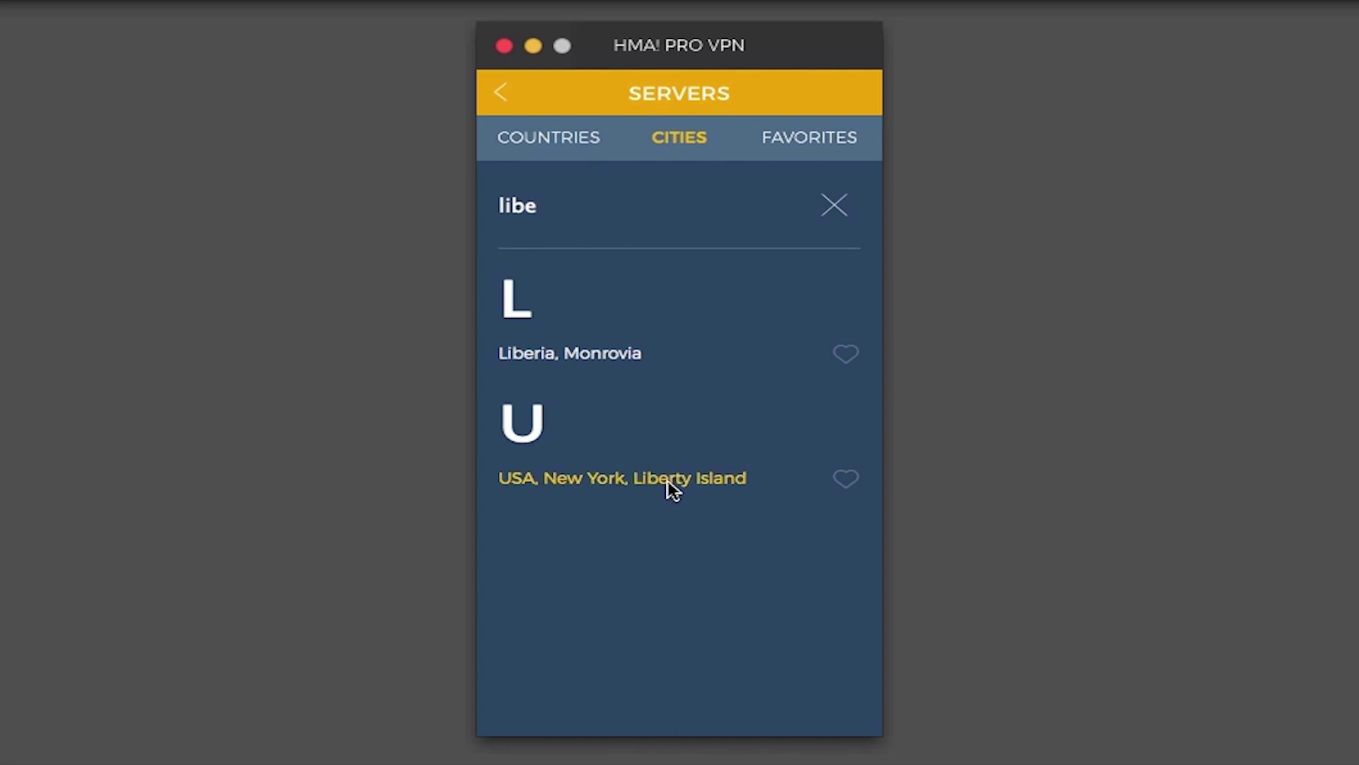
{"action": "left_click", "coordinate": [641, 481]}
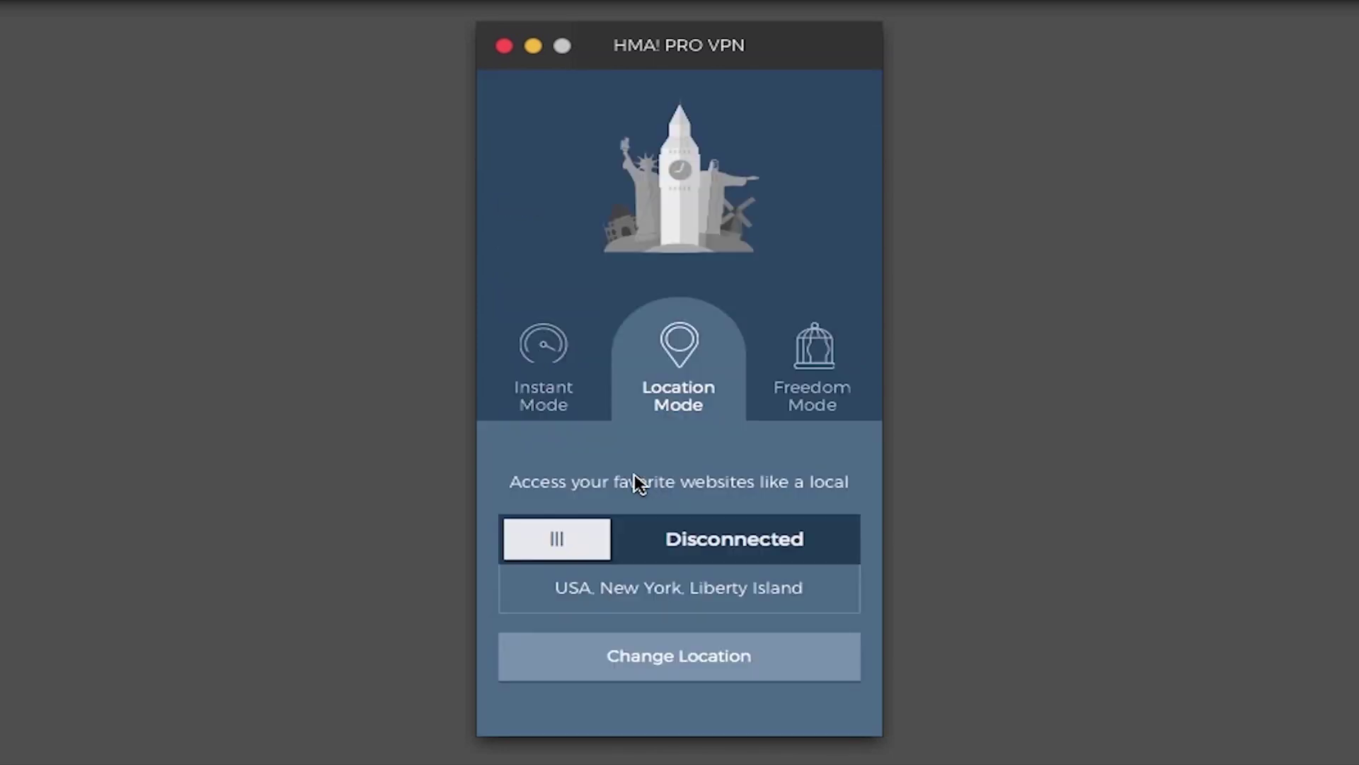
{"action": "left_click", "coordinate": [555, 541]}
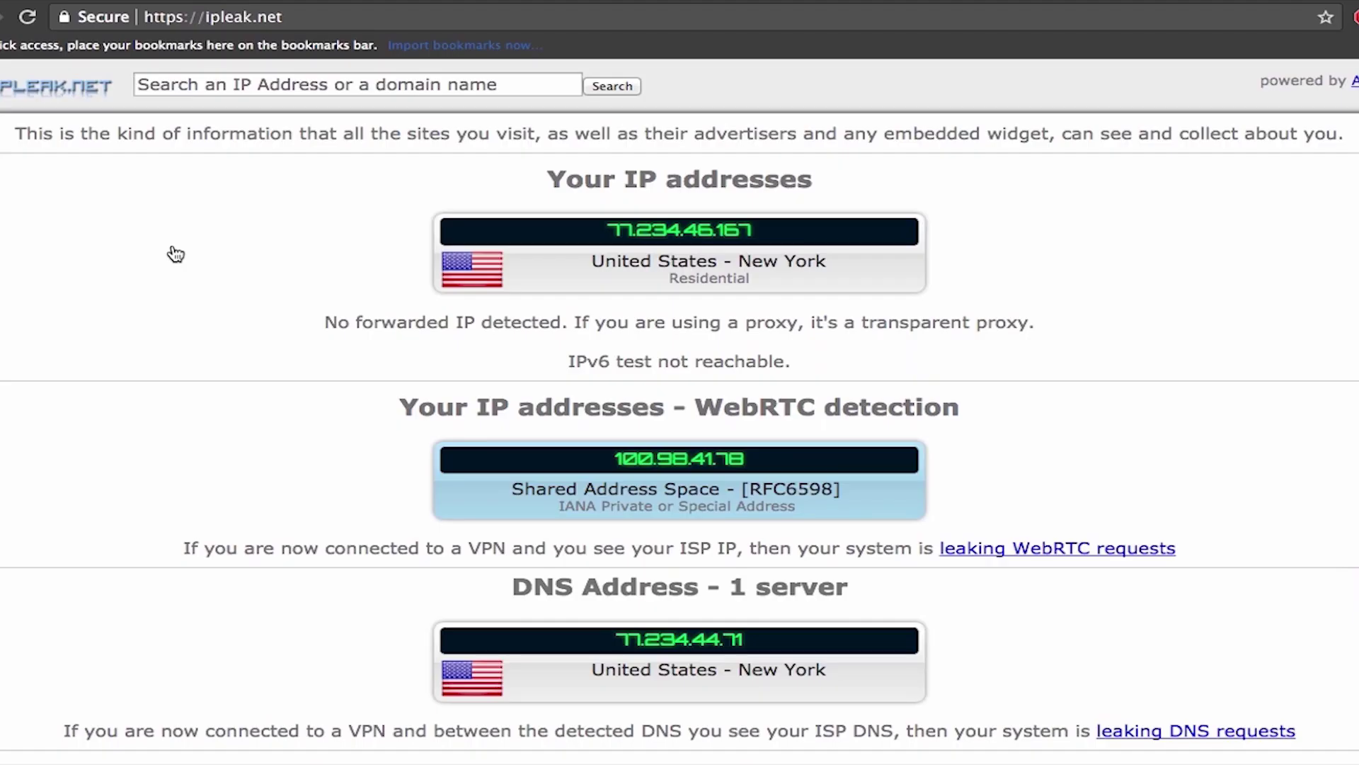
Step: Scroll ipleak.net's IP details and map, confirming a New York, United States location
{"action": "scroll", "coordinate": [175, 252], "scroll_direction": "down", "scroll_amount": 3}
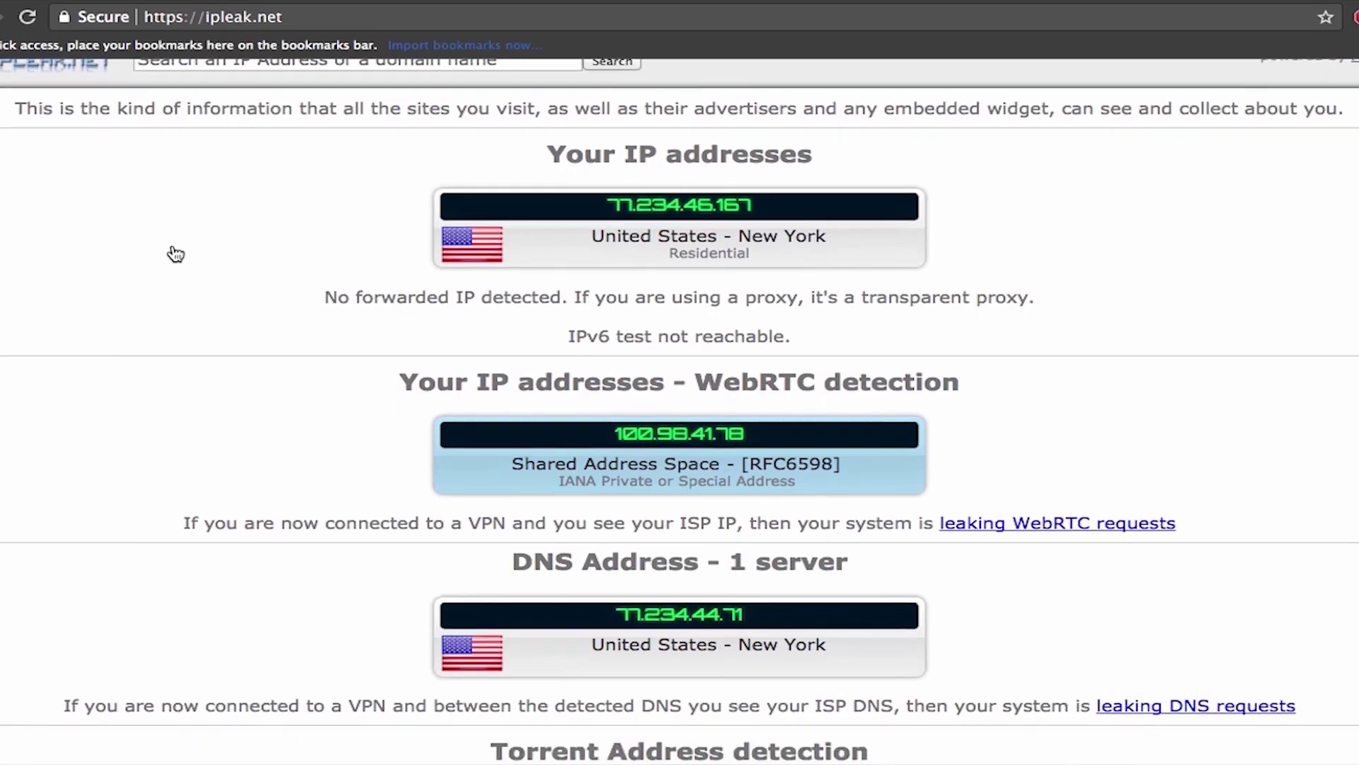
{"action": "scroll", "coordinate": [175, 254], "scroll_direction": "down", "scroll_amount": 5}
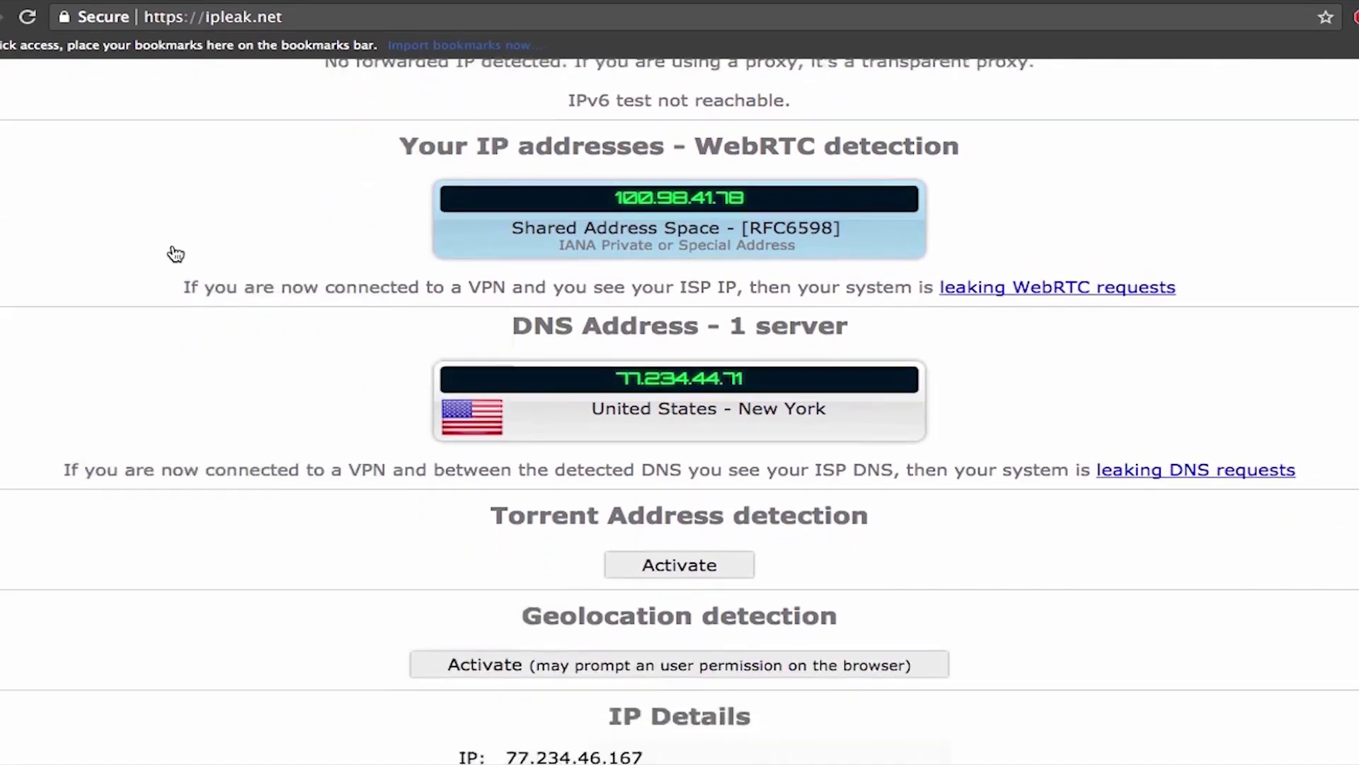
{"action": "scroll", "coordinate": [175, 253], "scroll_direction": "down", "scroll_amount": 5}
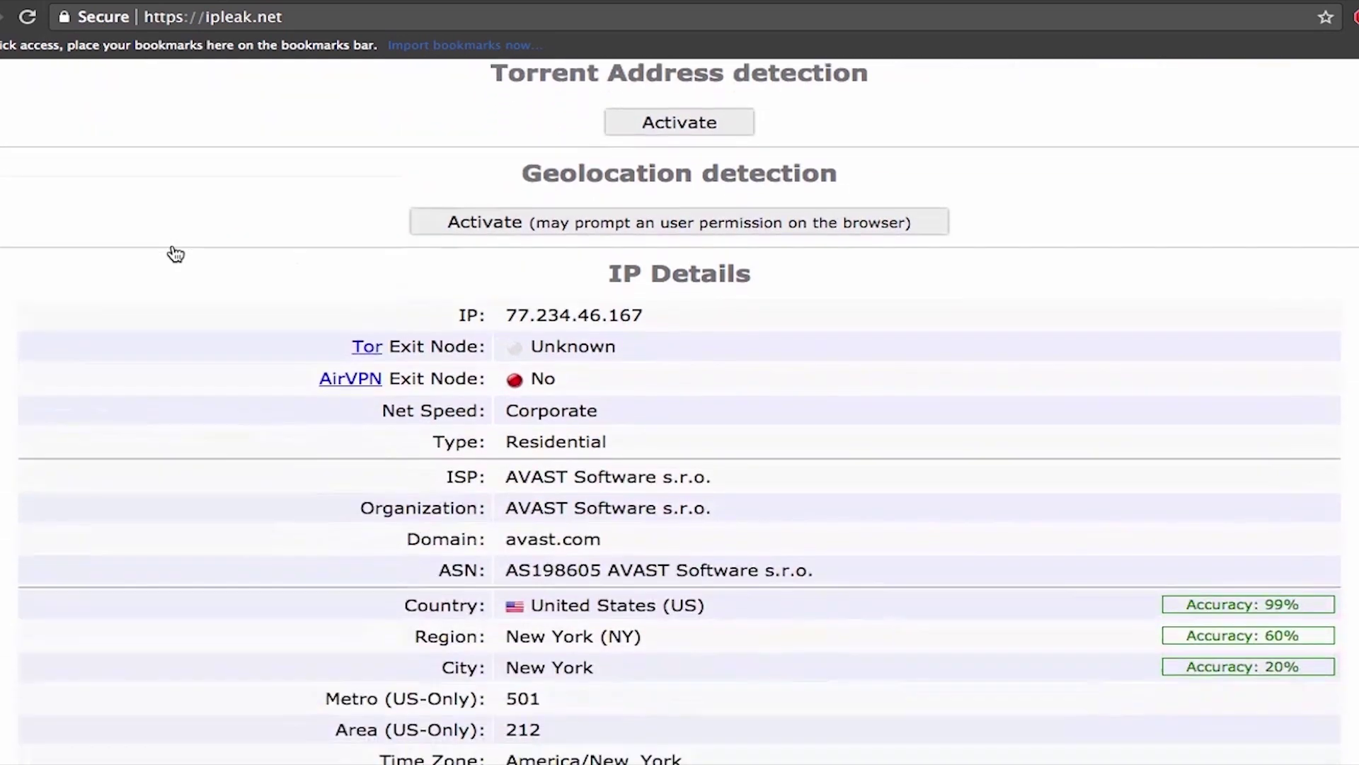
{"action": "scroll", "coordinate": [175, 254], "scroll_direction": "down", "scroll_amount": 4}
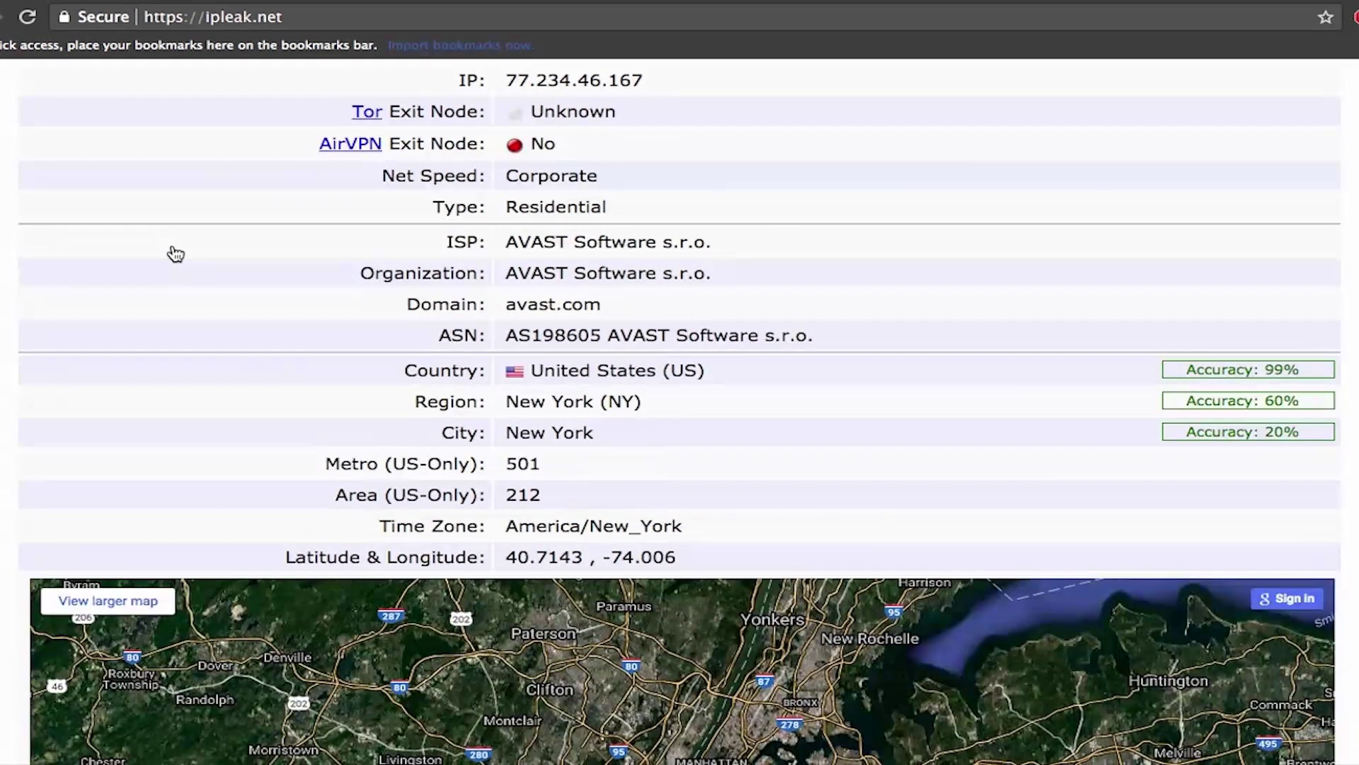
{"action": "scroll", "coordinate": [176, 254], "scroll_direction": "down", "scroll_amount": 6}
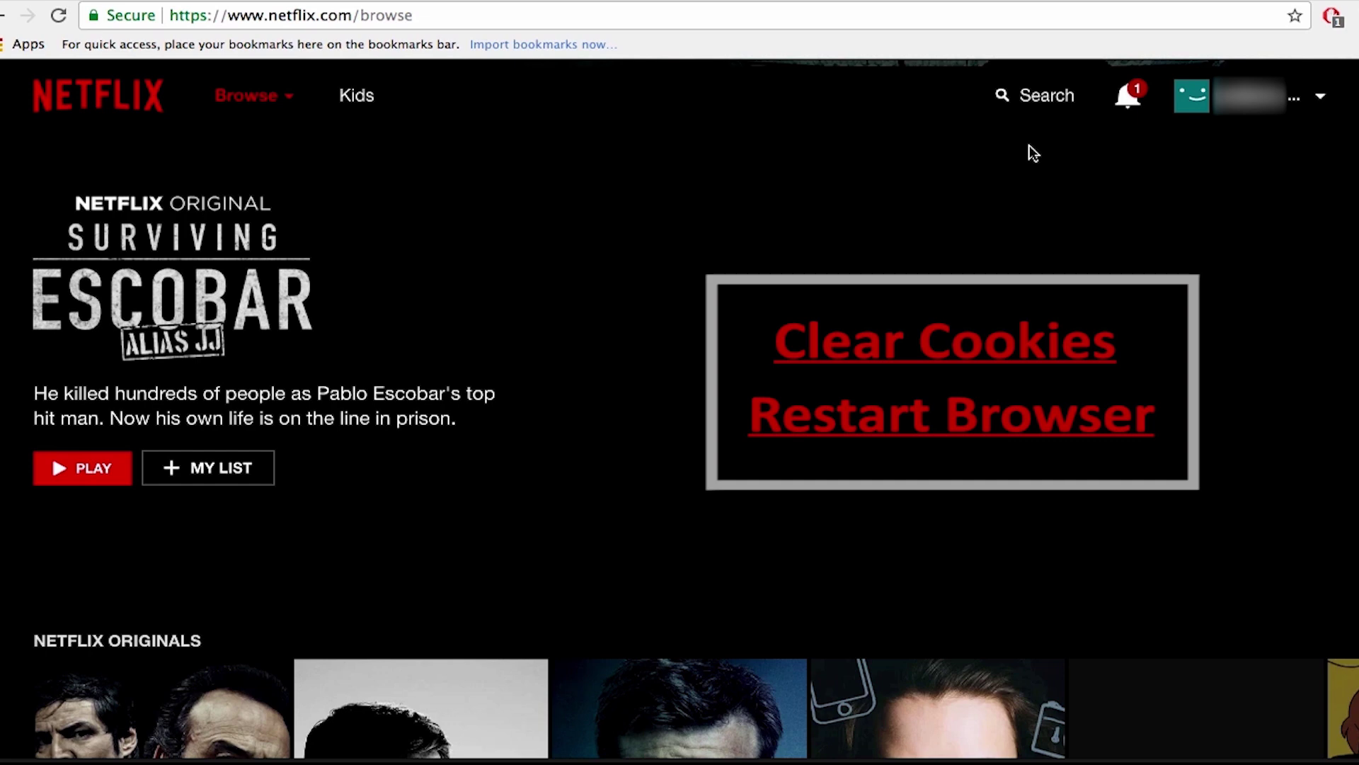
Step: Search Netflix for 'lost', play the Lost pilot S1:E1, and jump to 6:09
{"action": "left_click", "coordinate": [1035, 98]}
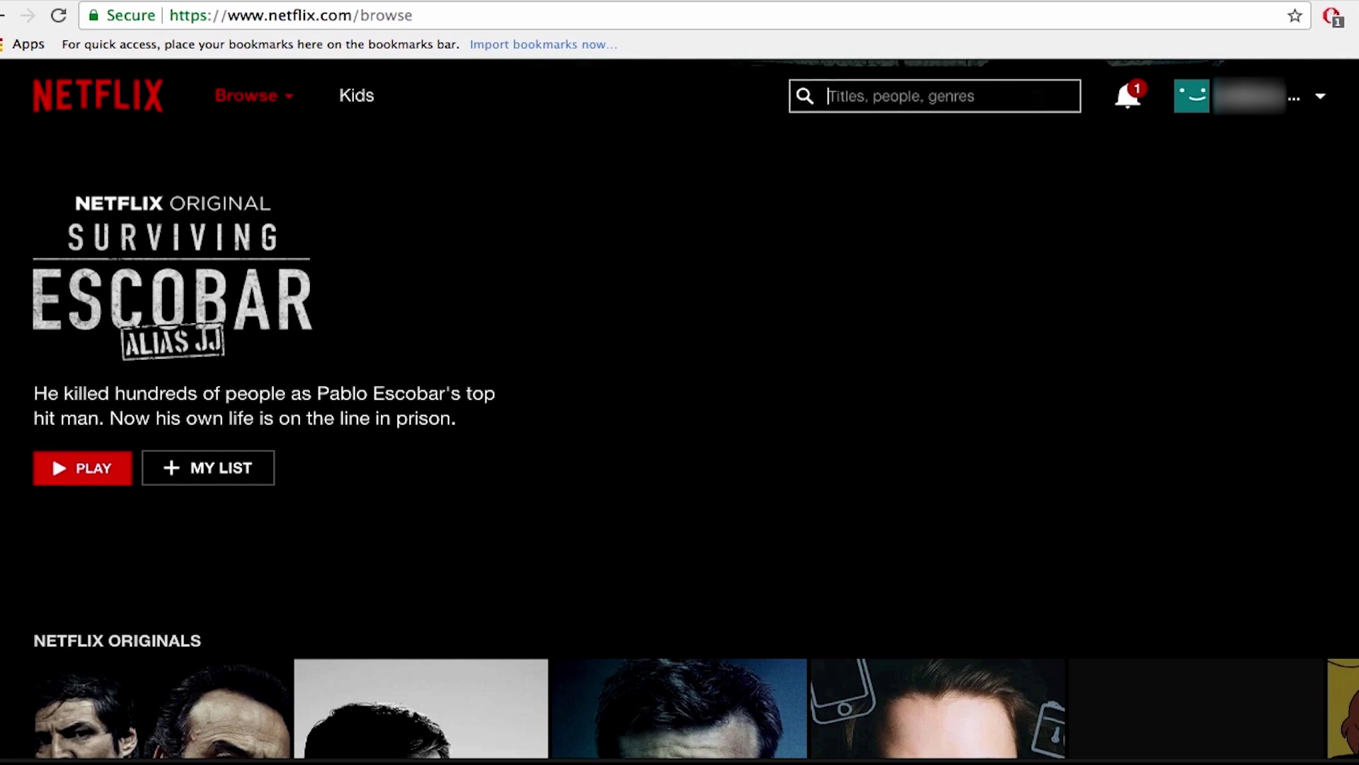
{"action": "type", "text": "lost"}
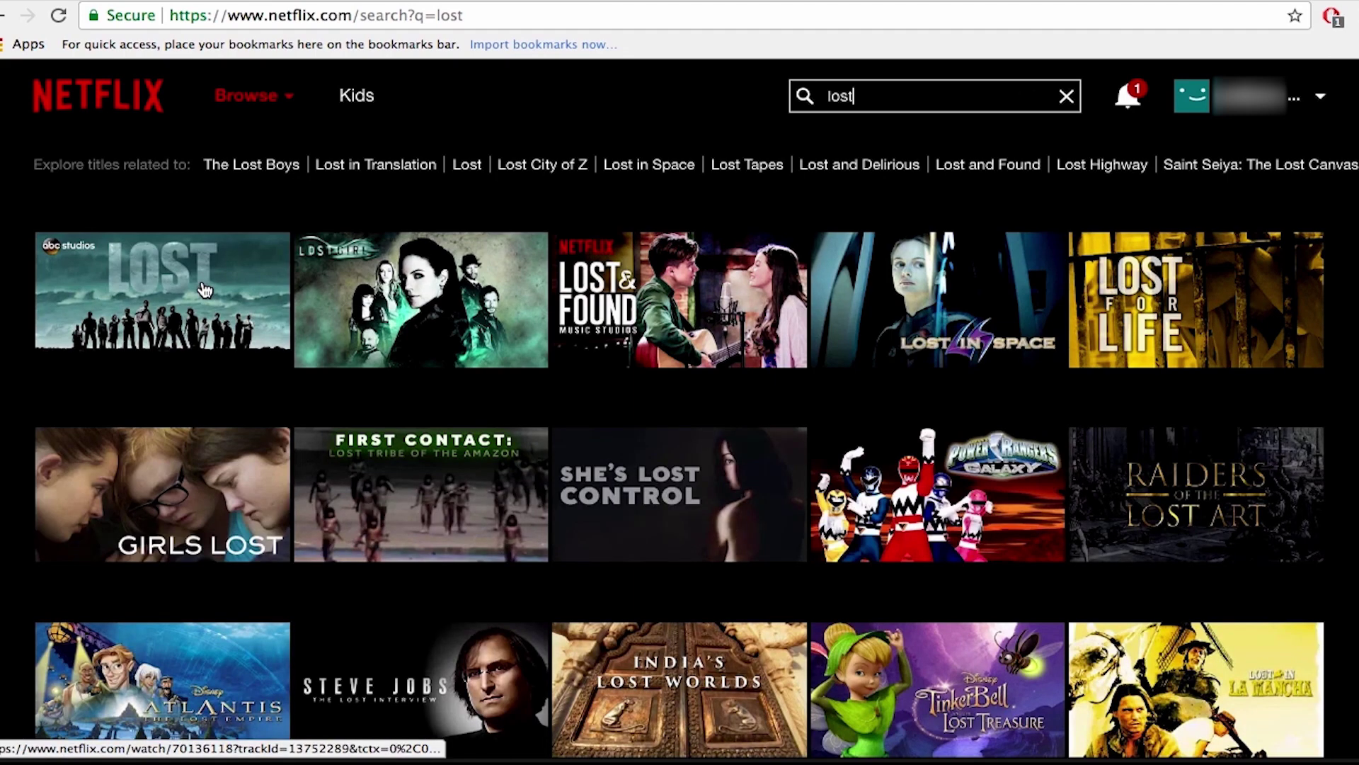
{"action": "left_click", "coordinate": [174, 291]}
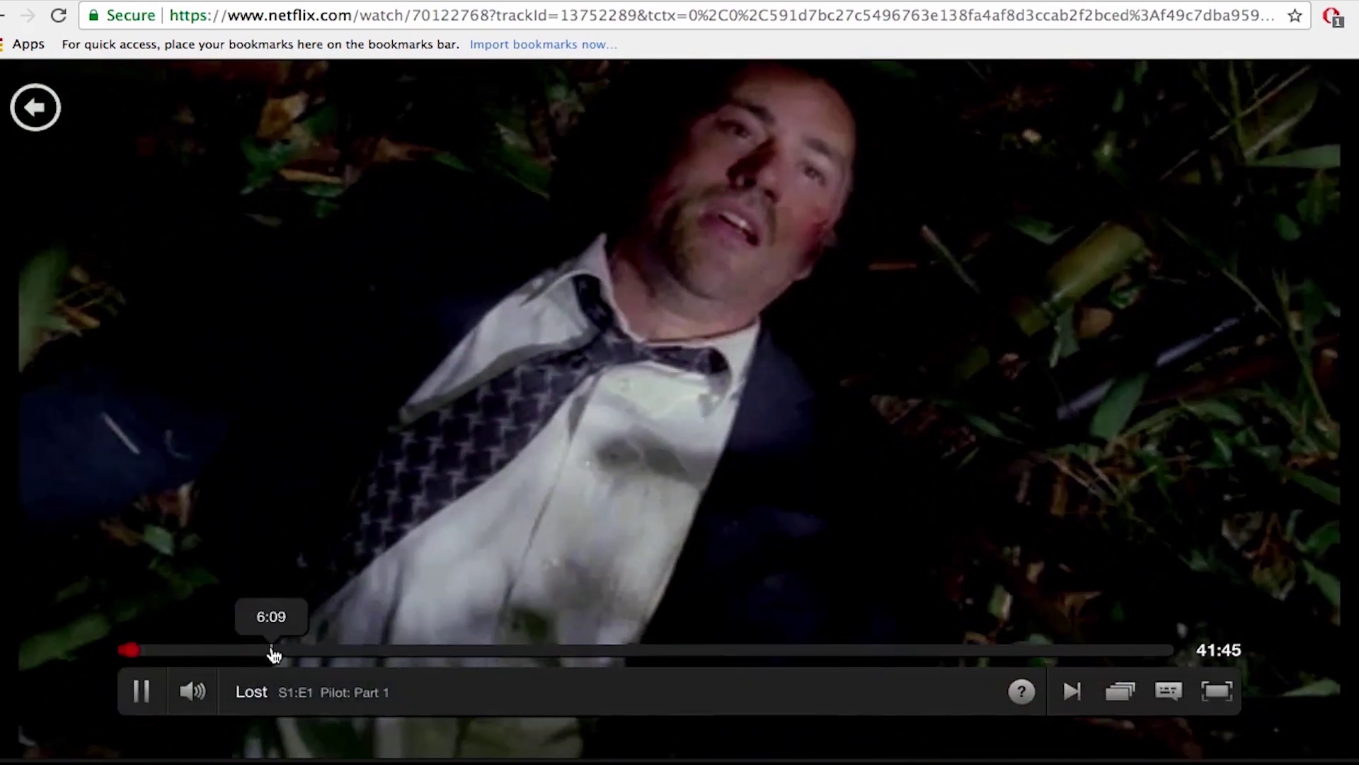
{"action": "left_click", "coordinate": [272, 650]}
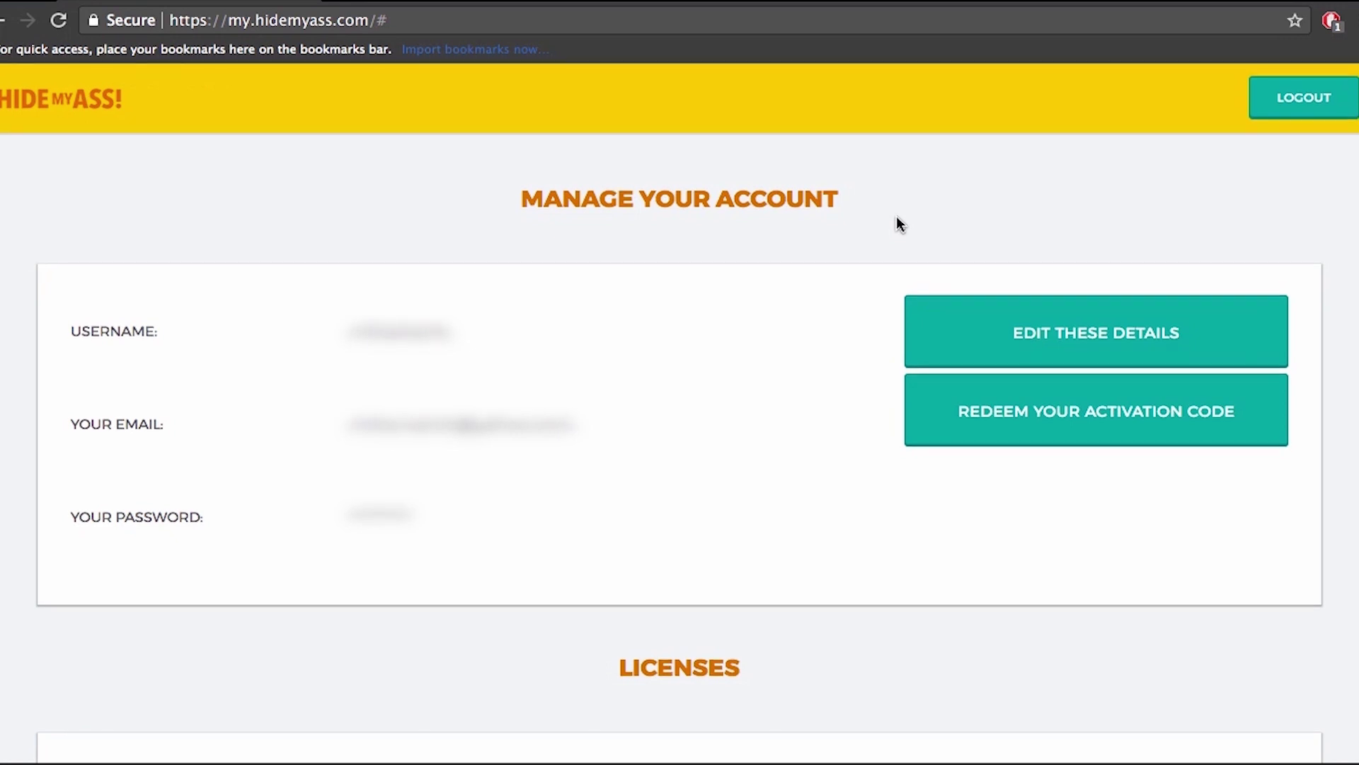
Step: Scroll to Licenses and begin cancelling the 1-month package's auto-renewal
{"action": "scroll", "coordinate": [896, 220], "scroll_direction": "down", "scroll_amount": 5}
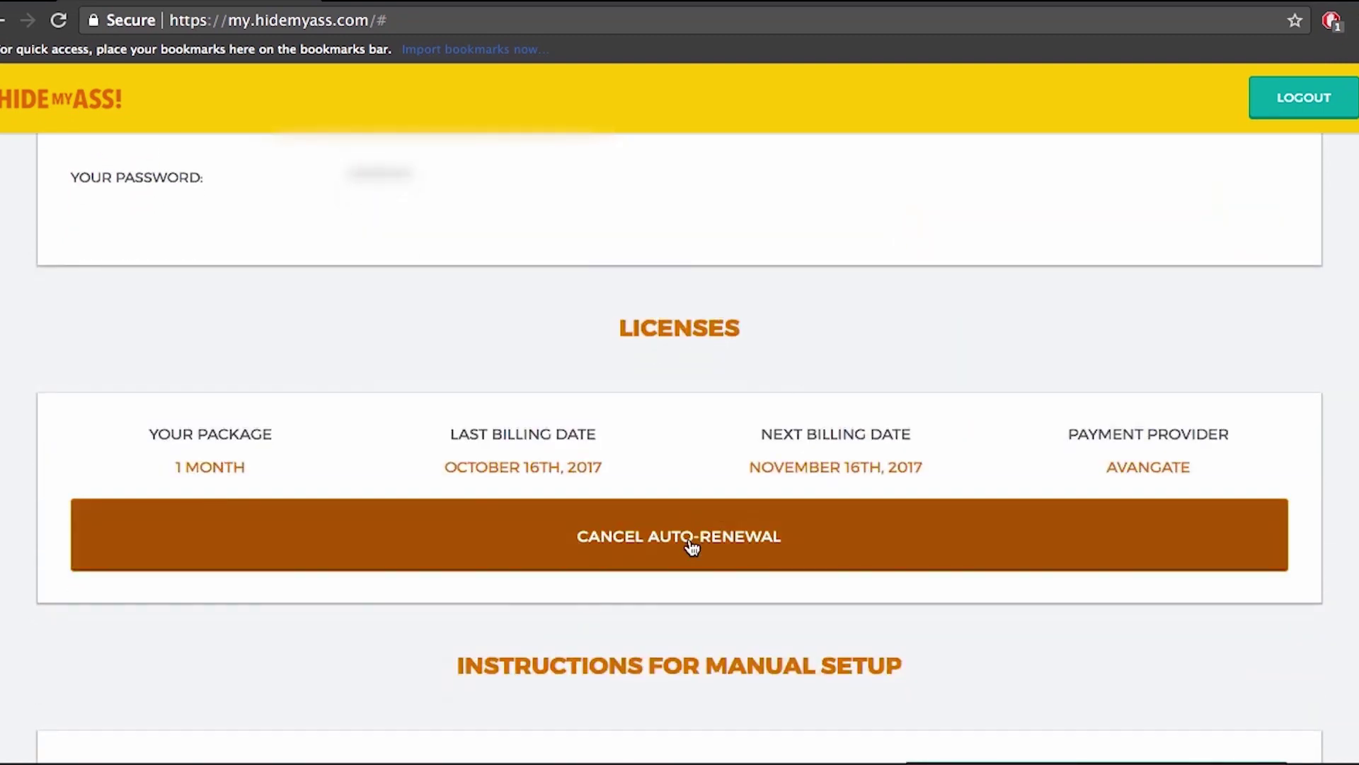
{"action": "left_click", "coordinate": [689, 538]}
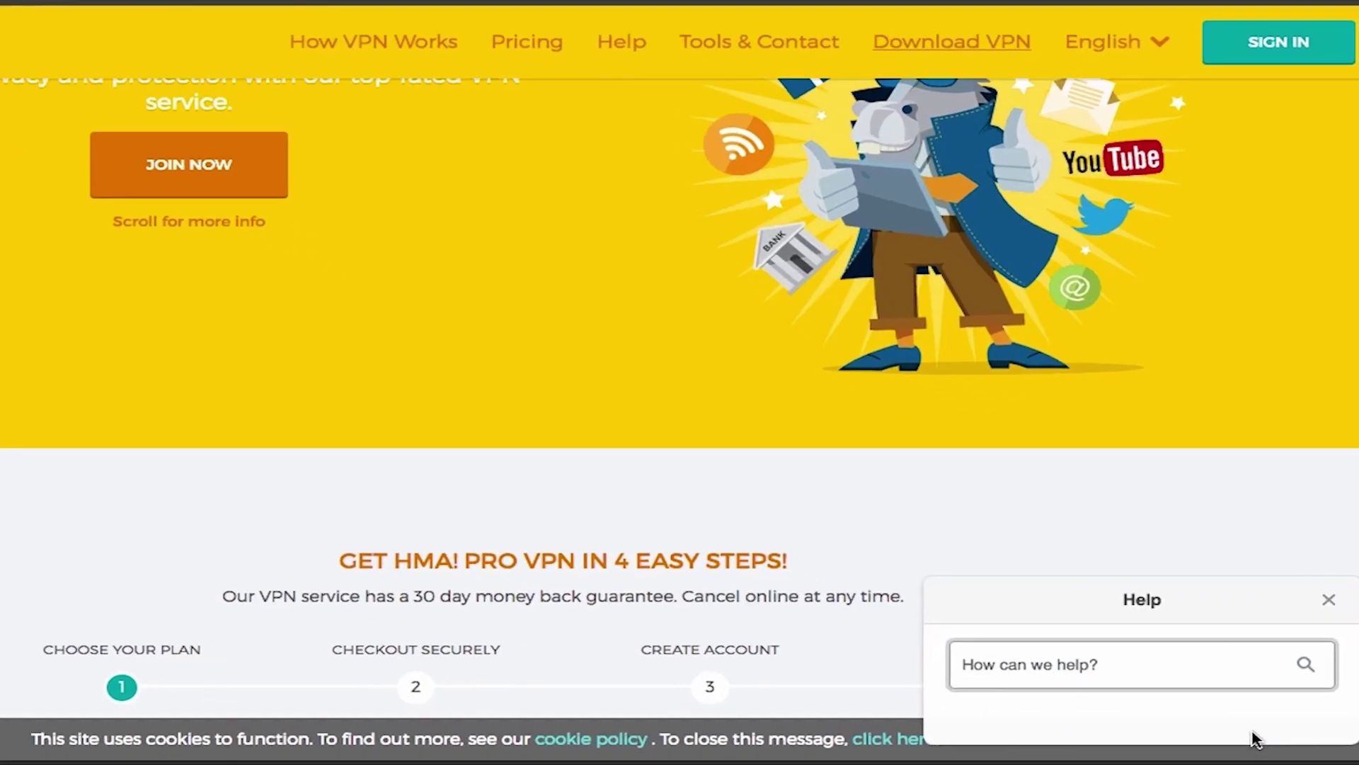
Step: Search help for 'refund' and read the 'How to apply for a refund' eligibility conditions
{"action": "type", "text": "refund"}
{"action": "key", "text": "Return"}
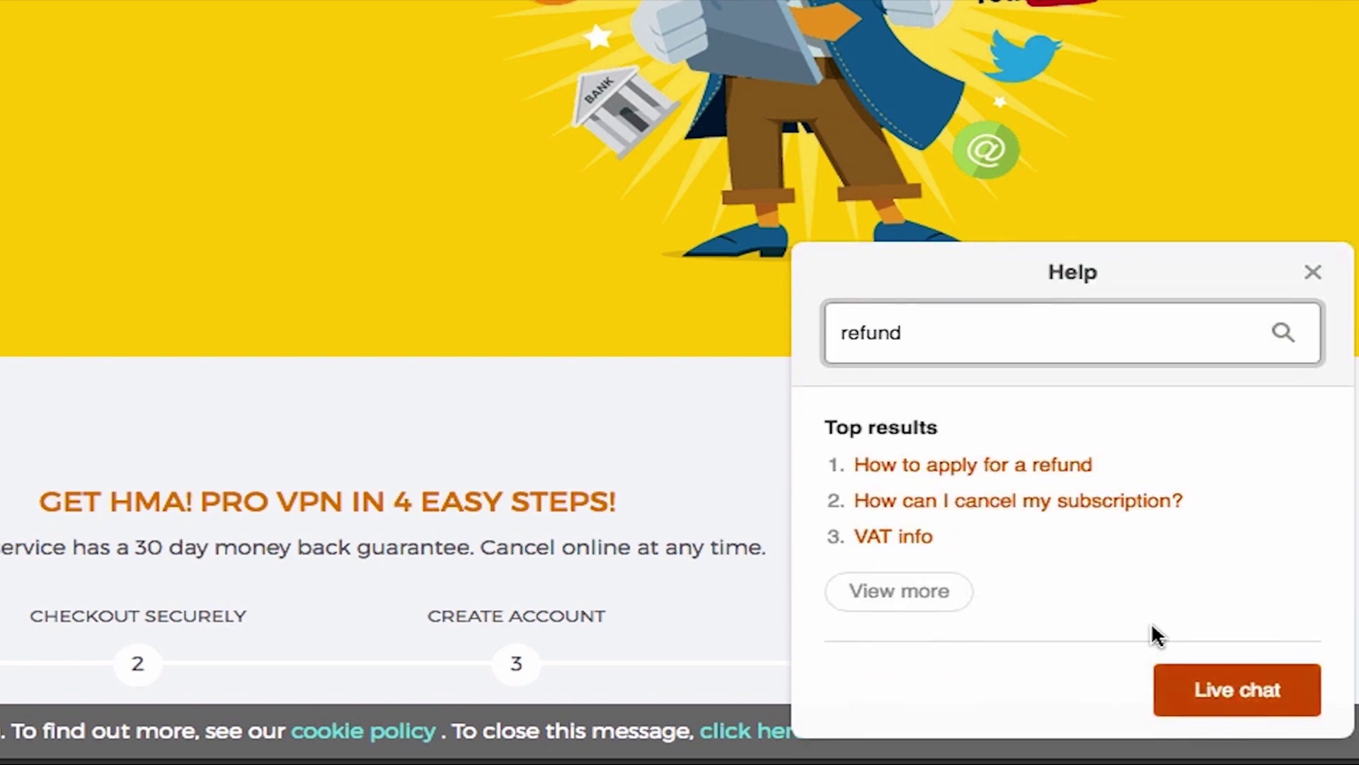
{"action": "left_click", "coordinate": [1016, 463]}
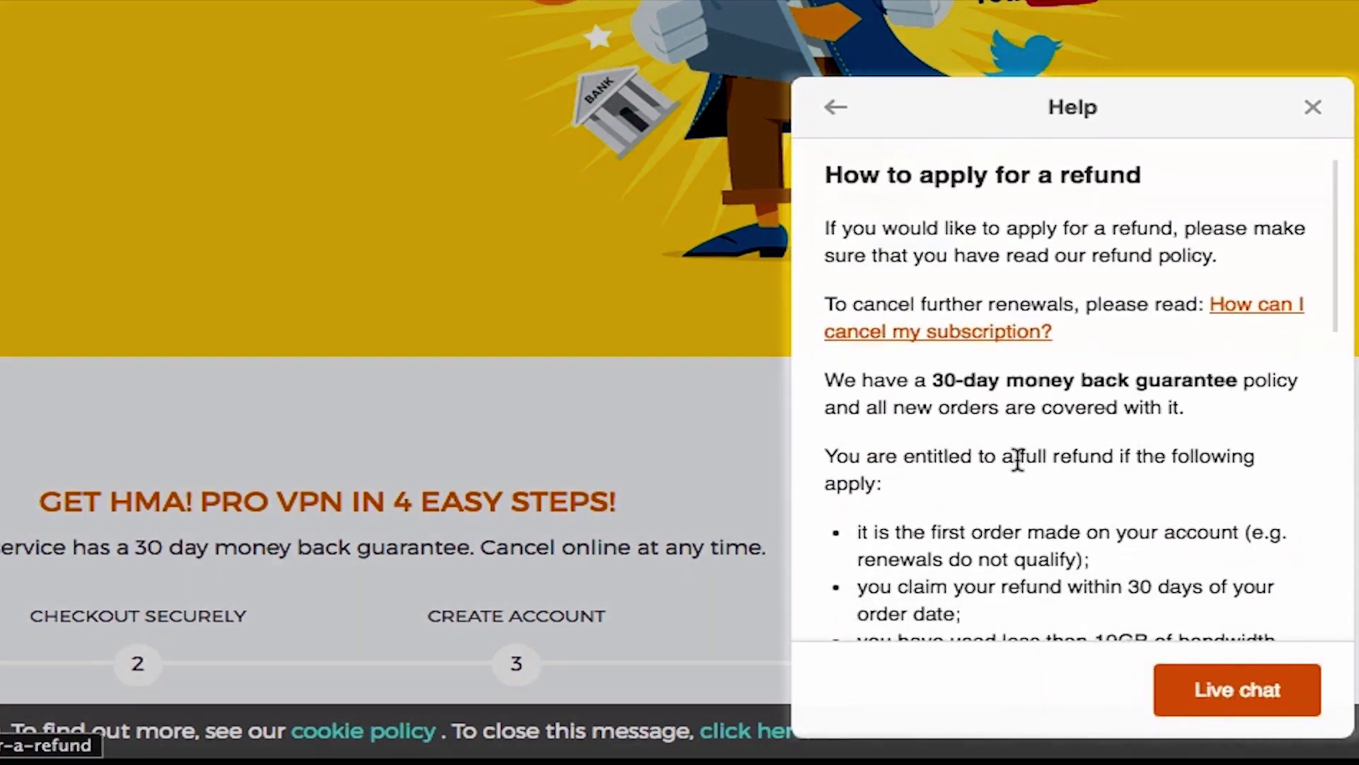
{"action": "scroll", "coordinate": [1016, 460], "scroll_direction": "down", "scroll_amount": 2}
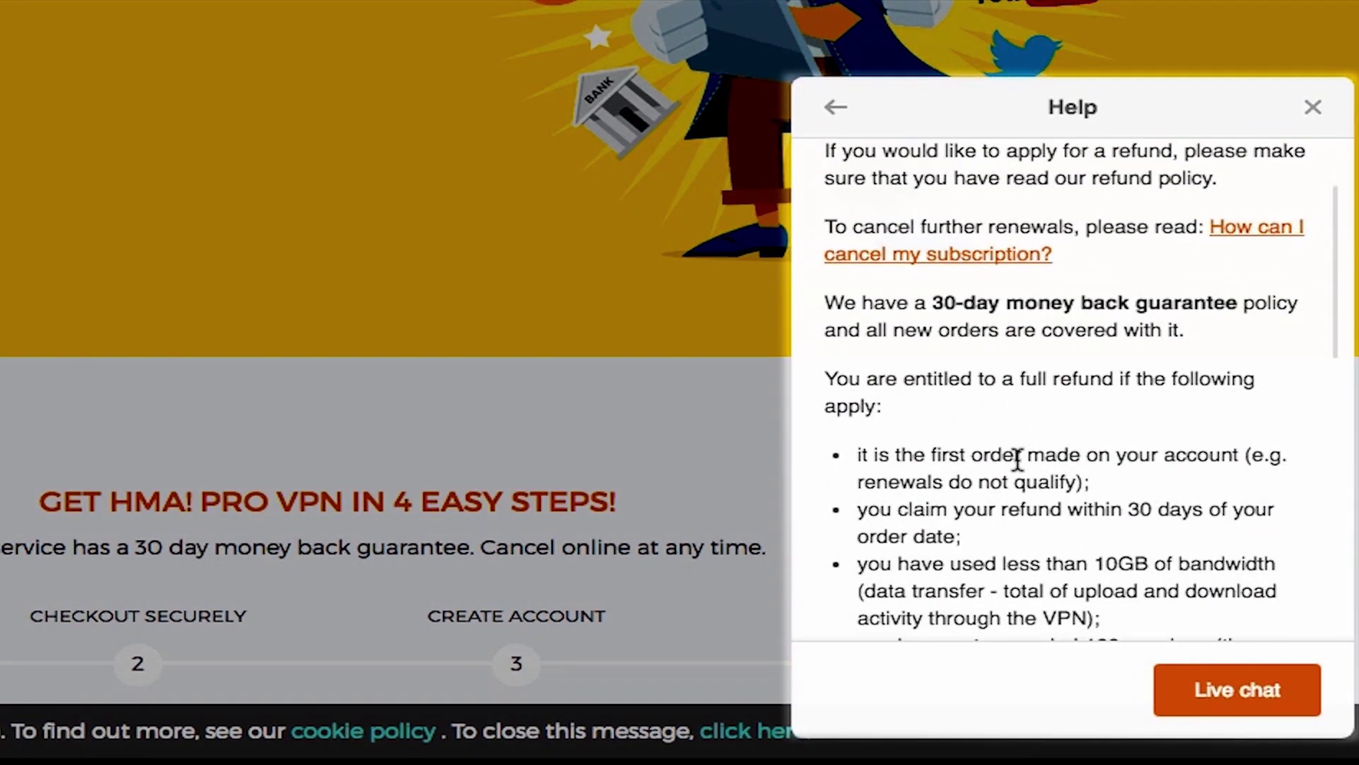
{"action": "scroll", "coordinate": [1016, 461], "scroll_direction": "down", "scroll_amount": 5}
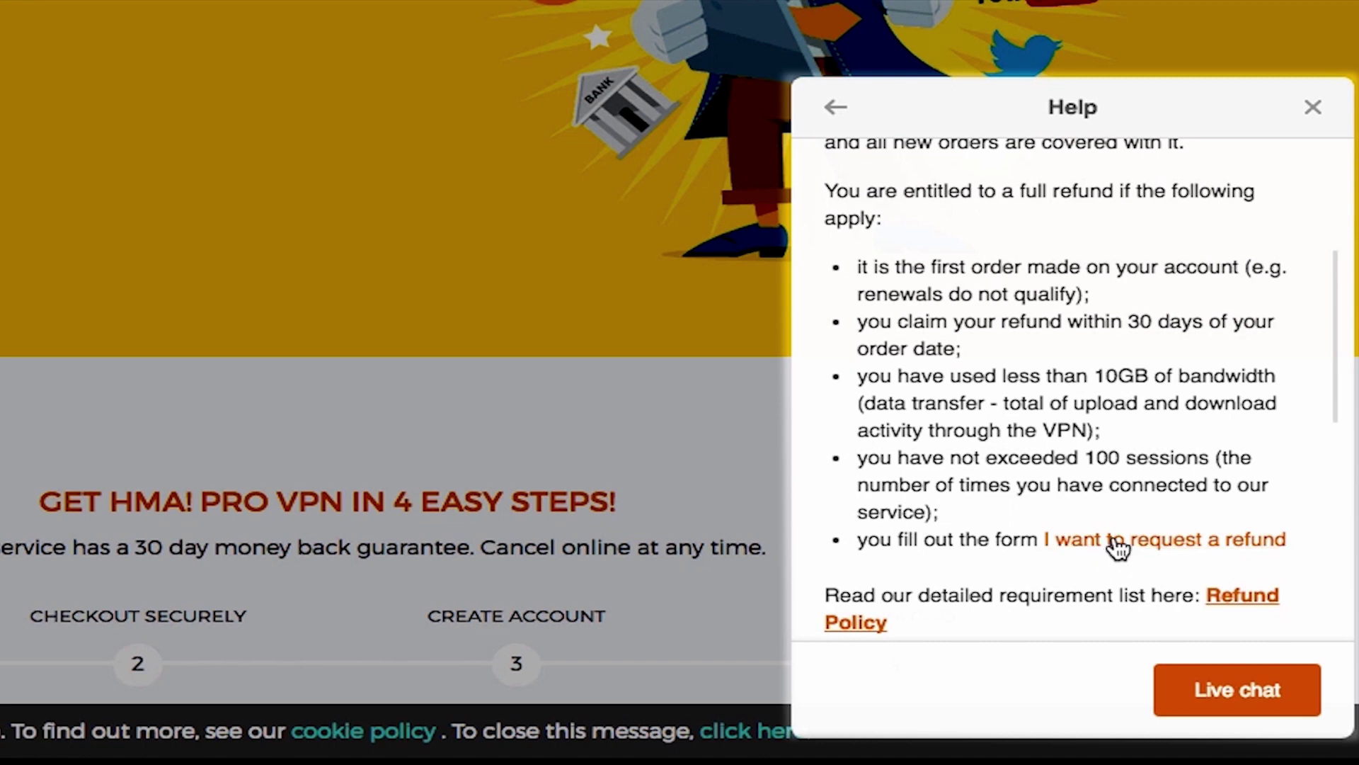
{"action": "scroll", "coordinate": [1117, 391], "scroll_direction": "up", "scroll_amount": 4}
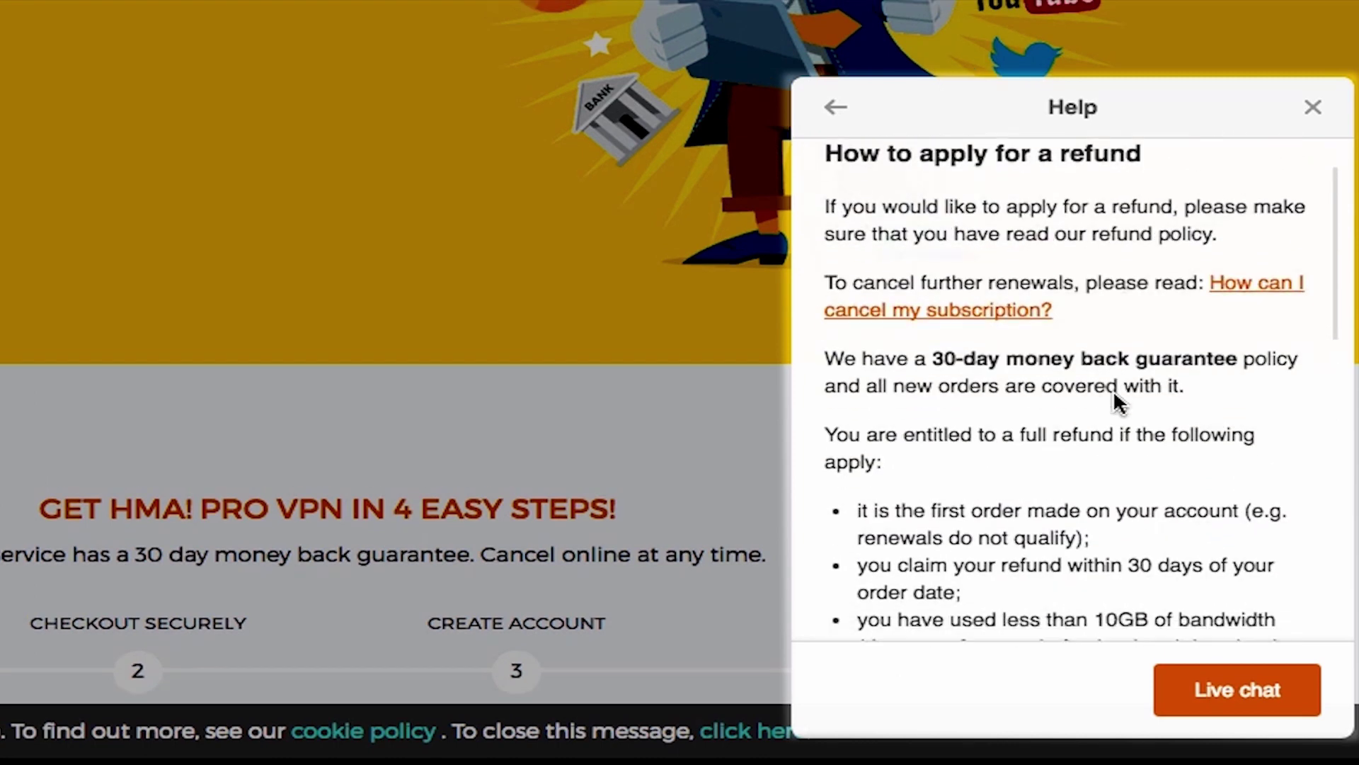
{"action": "scroll", "coordinate": [1115, 393], "scroll_direction": "down", "scroll_amount": 4}
{"action": "scroll", "coordinate": [1115, 400], "scroll_direction": "down", "scroll_amount": 3}
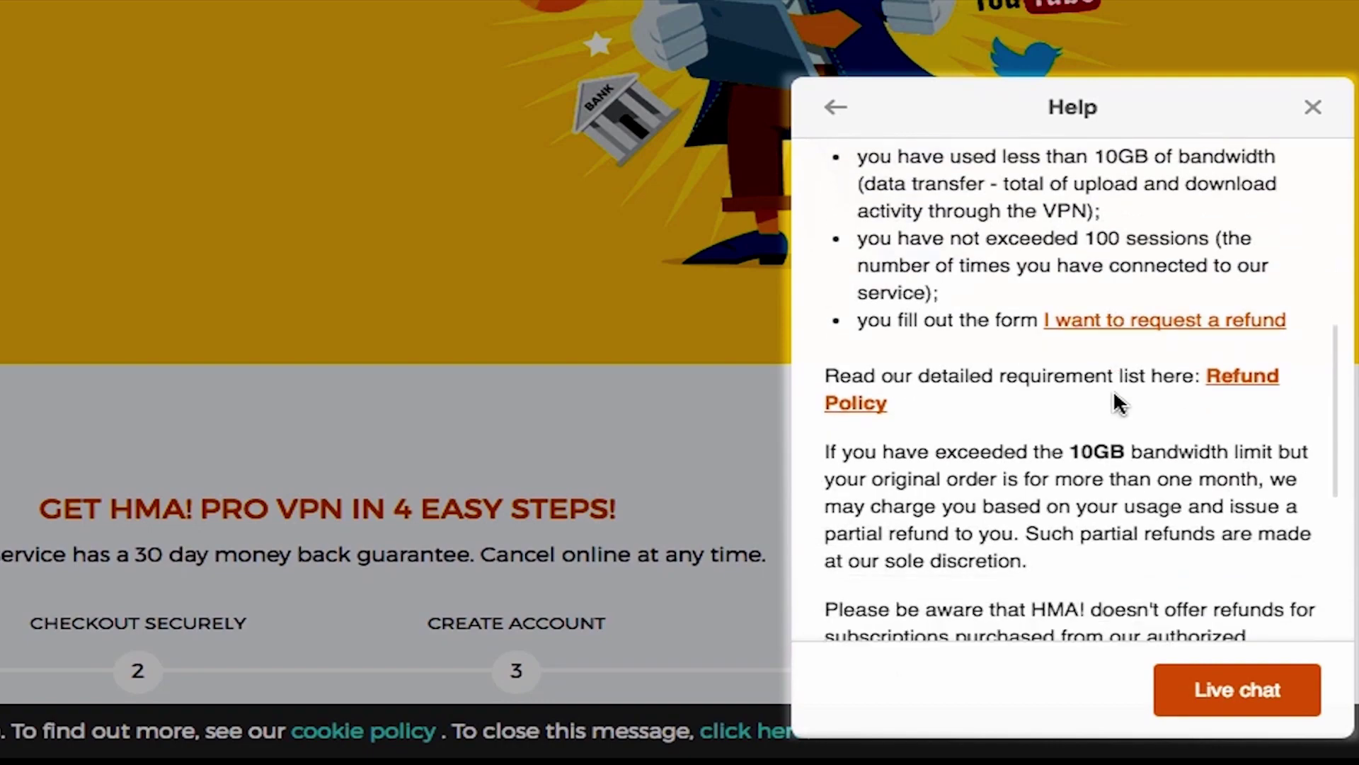
{"action": "scroll", "coordinate": [1117, 402], "scroll_direction": "down", "scroll_amount": 6}
{"action": "scroll", "coordinate": [1117, 402], "scroll_direction": "up", "scroll_amount": 6}
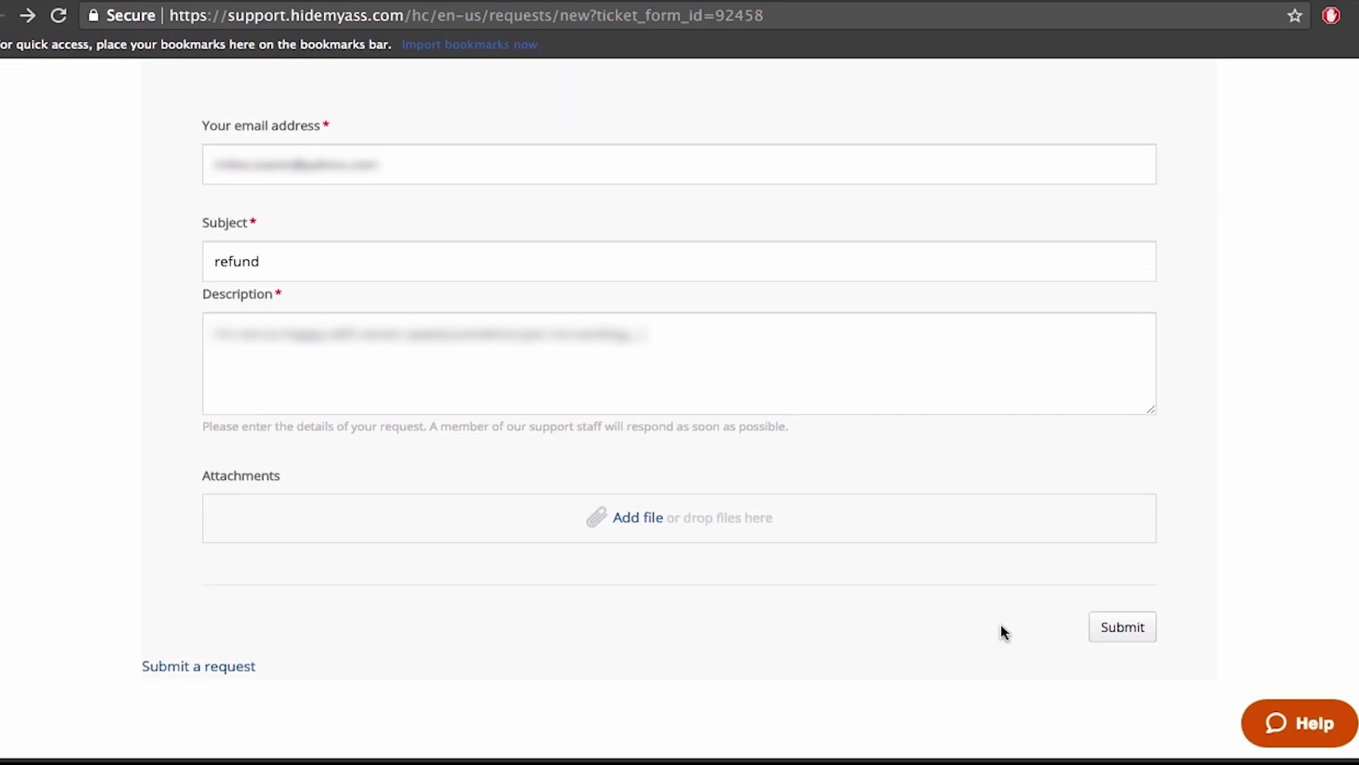
Step: Submit the support request form with subject 'refund'
{"action": "left_click", "coordinate": [1110, 627]}
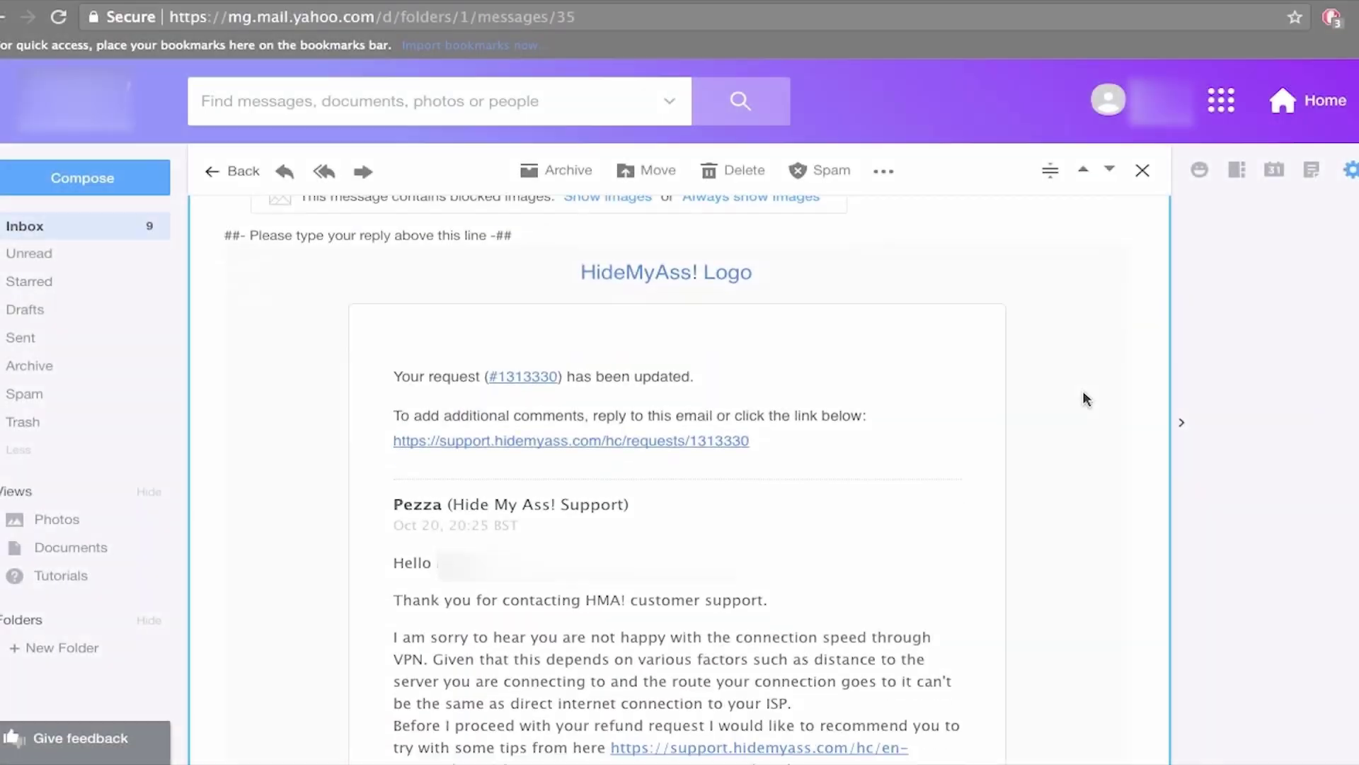
Step: Scroll the Hide My Ass! Support email thread to read the refund reply and follow-up
{"action": "scroll", "coordinate": [1083, 396], "scroll_direction": "down", "scroll_amount": 3}
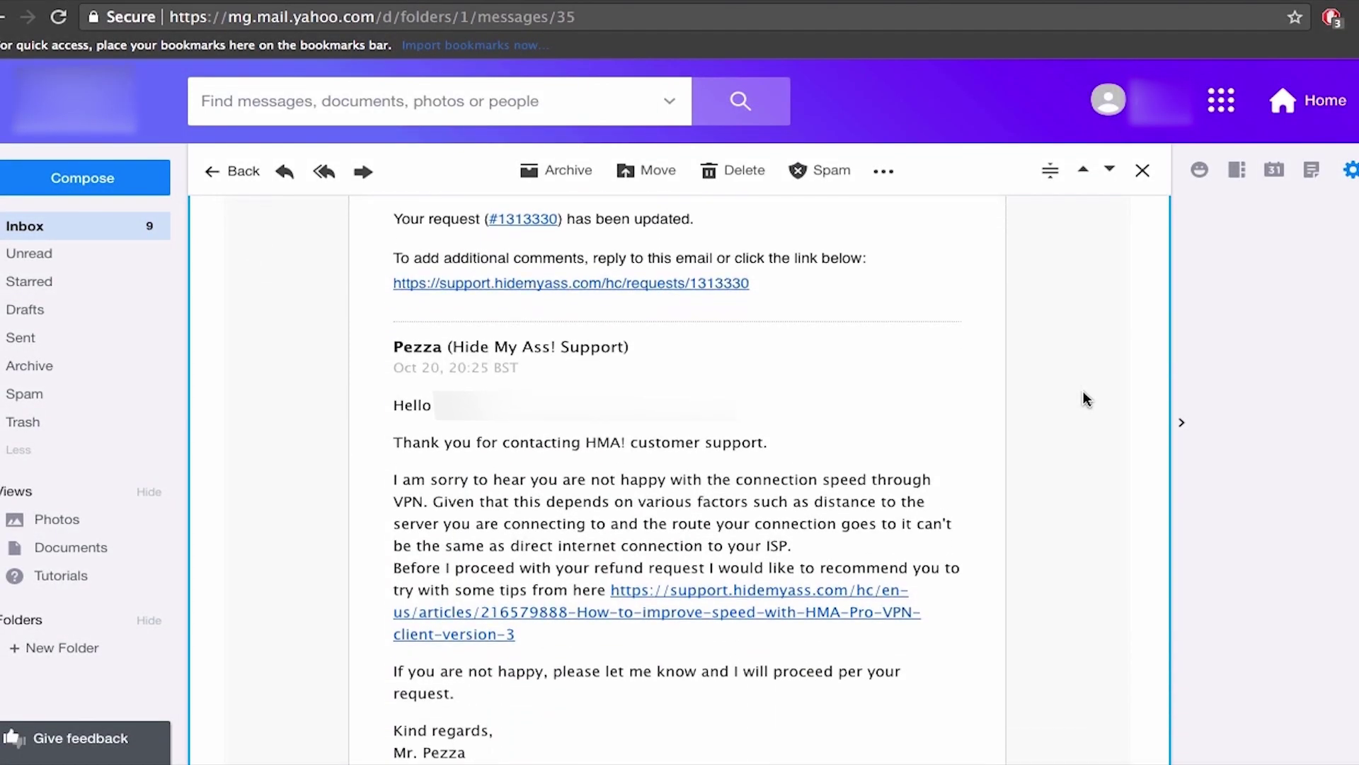
{"action": "scroll", "coordinate": [1084, 394], "scroll_direction": "down", "scroll_amount": 3}
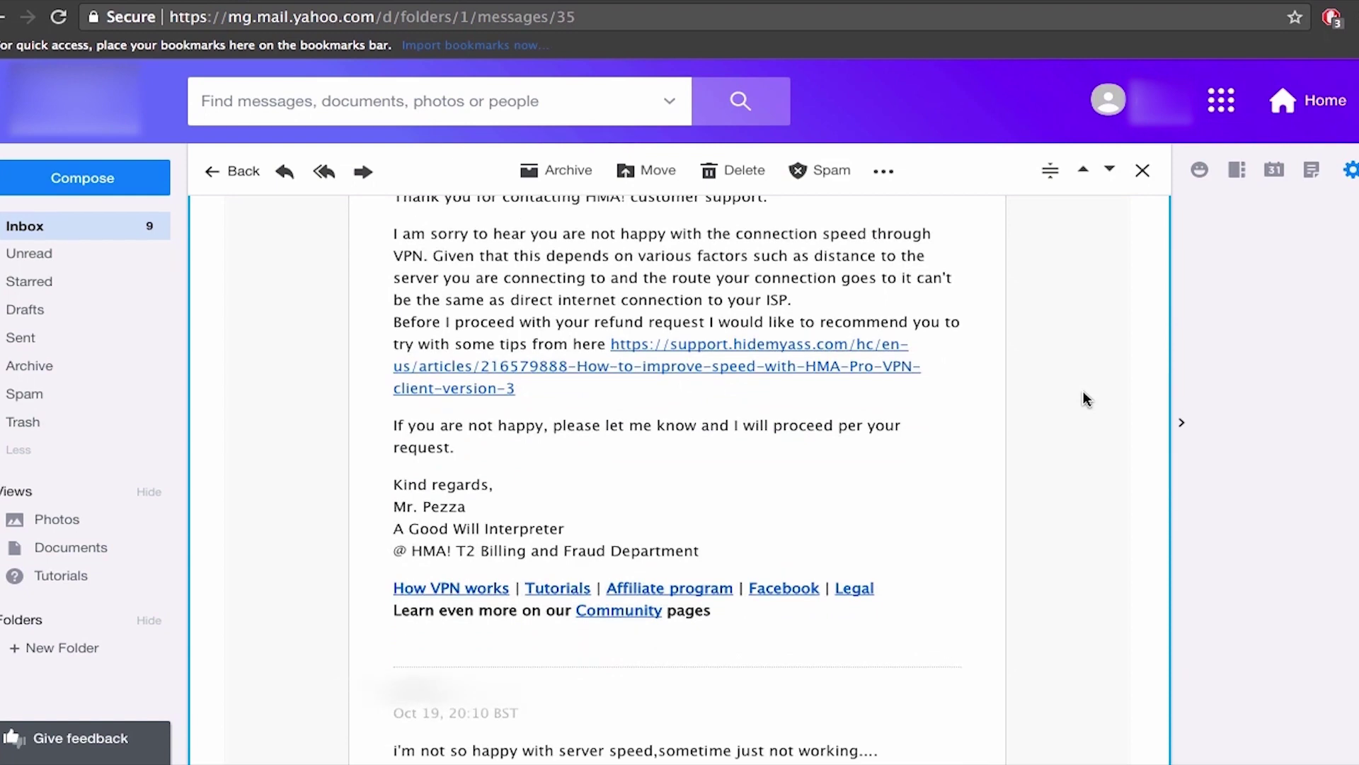
{"action": "scroll", "coordinate": [1083, 393], "scroll_direction": "down", "scroll_amount": 10}
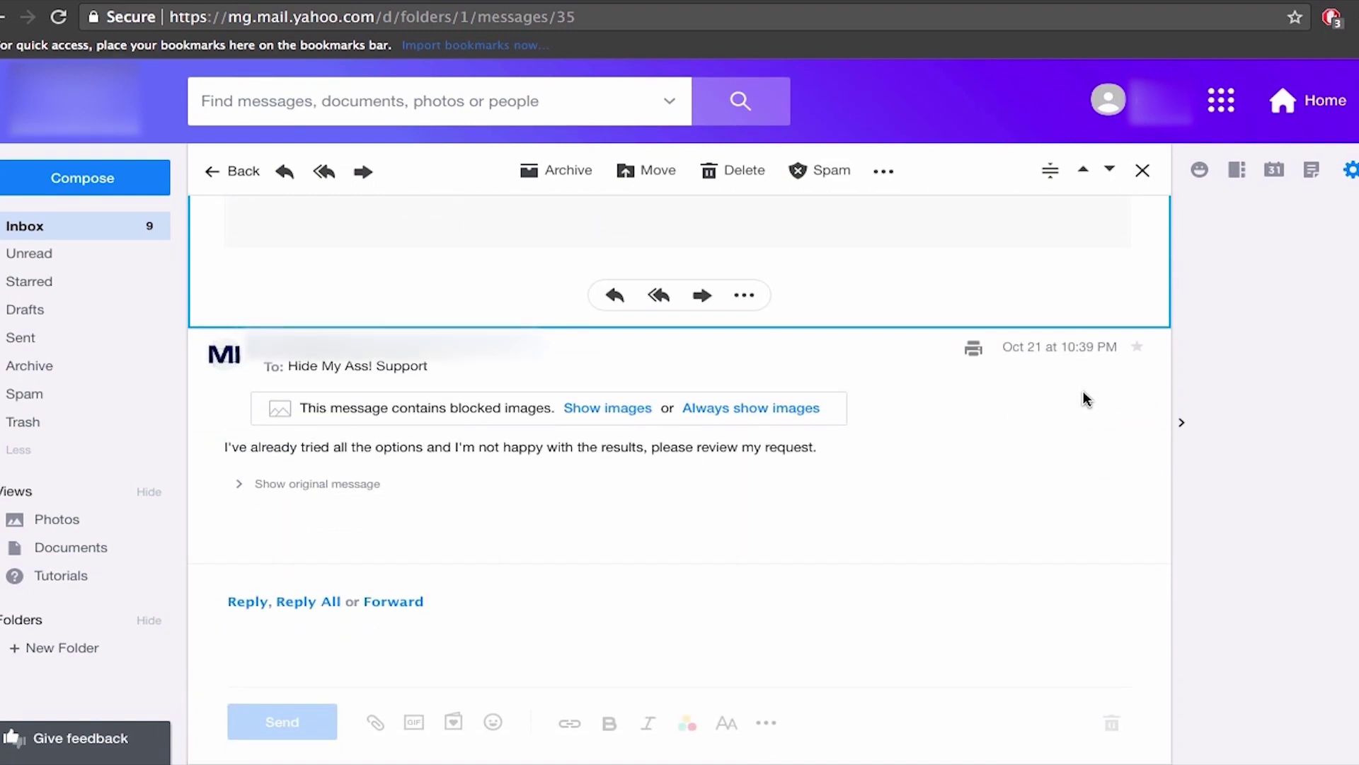
{"action": "scroll", "coordinate": [1086, 399], "scroll_direction": "up", "scroll_amount": 12}
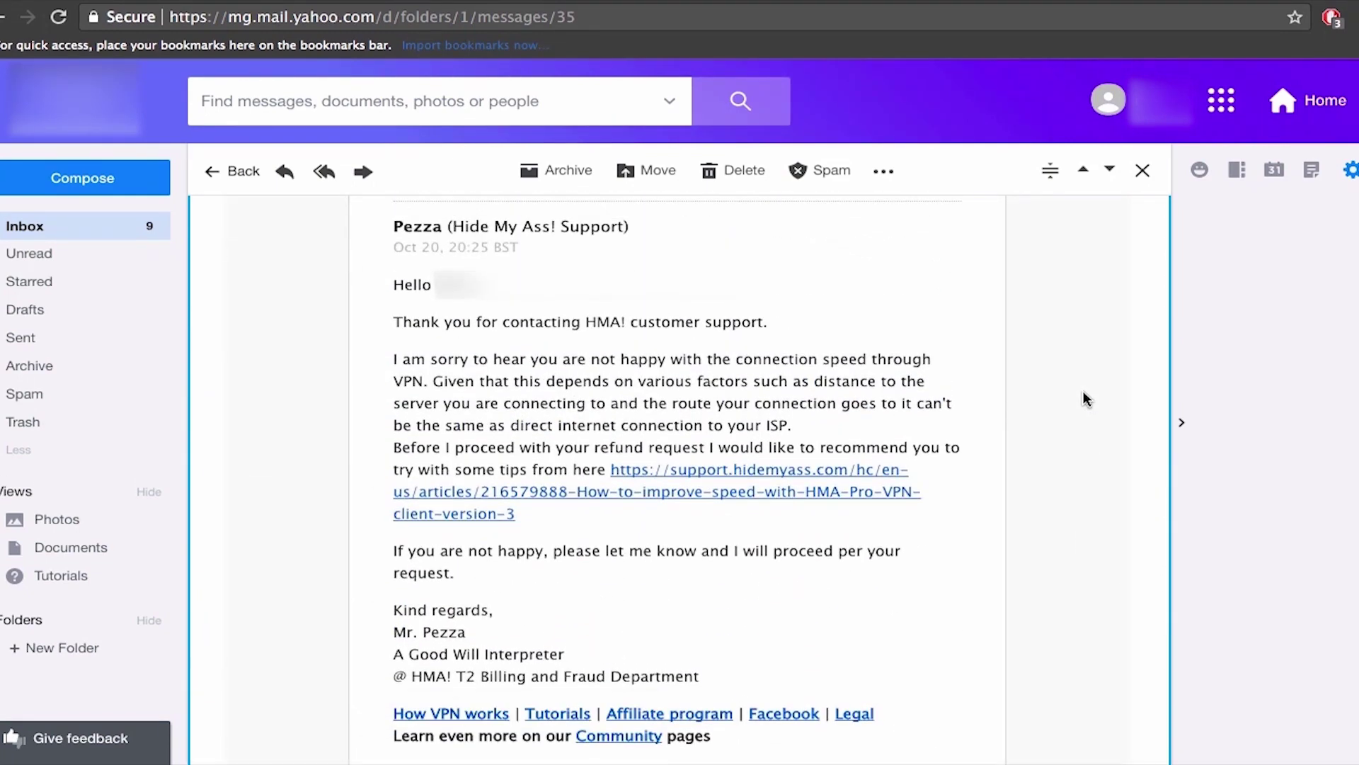
{"action": "scroll", "coordinate": [1084, 393], "scroll_direction": "up", "scroll_amount": 6}
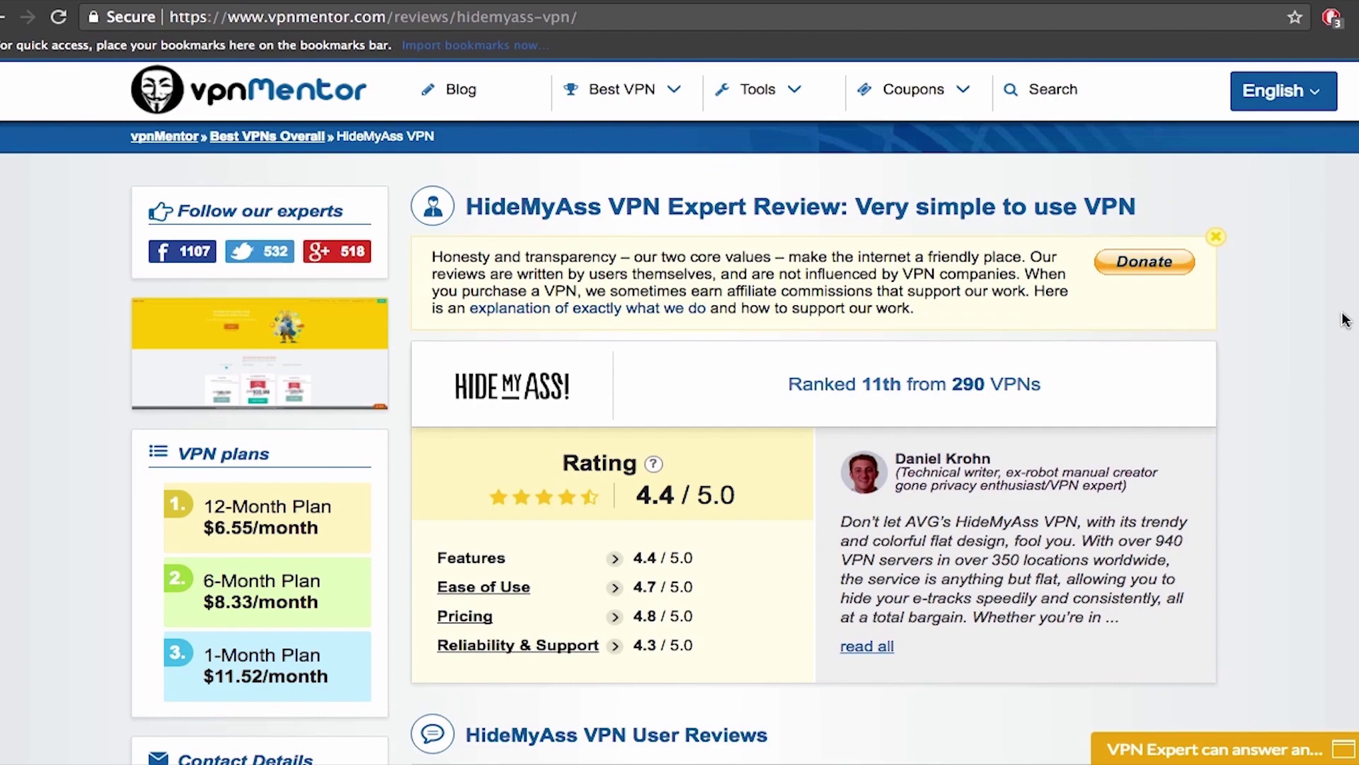
Step: Skim vpnMentor's 4.4/5 HideMyAss review down to the footer, then scroll back up
{"action": "scroll", "coordinate": [1345, 320], "scroll_direction": "down", "scroll_amount": 13}
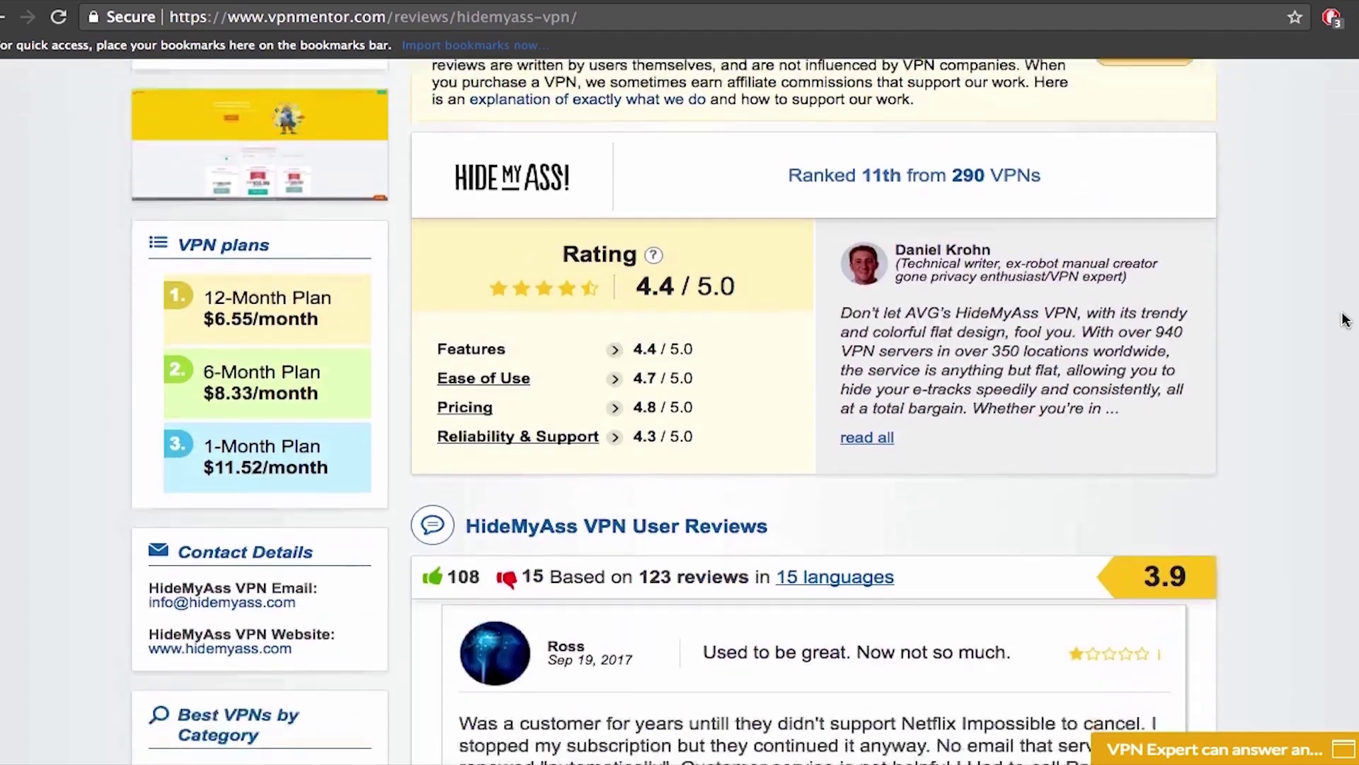
{"action": "scroll", "coordinate": [1345, 320], "scroll_direction": "down", "scroll_amount": 16}
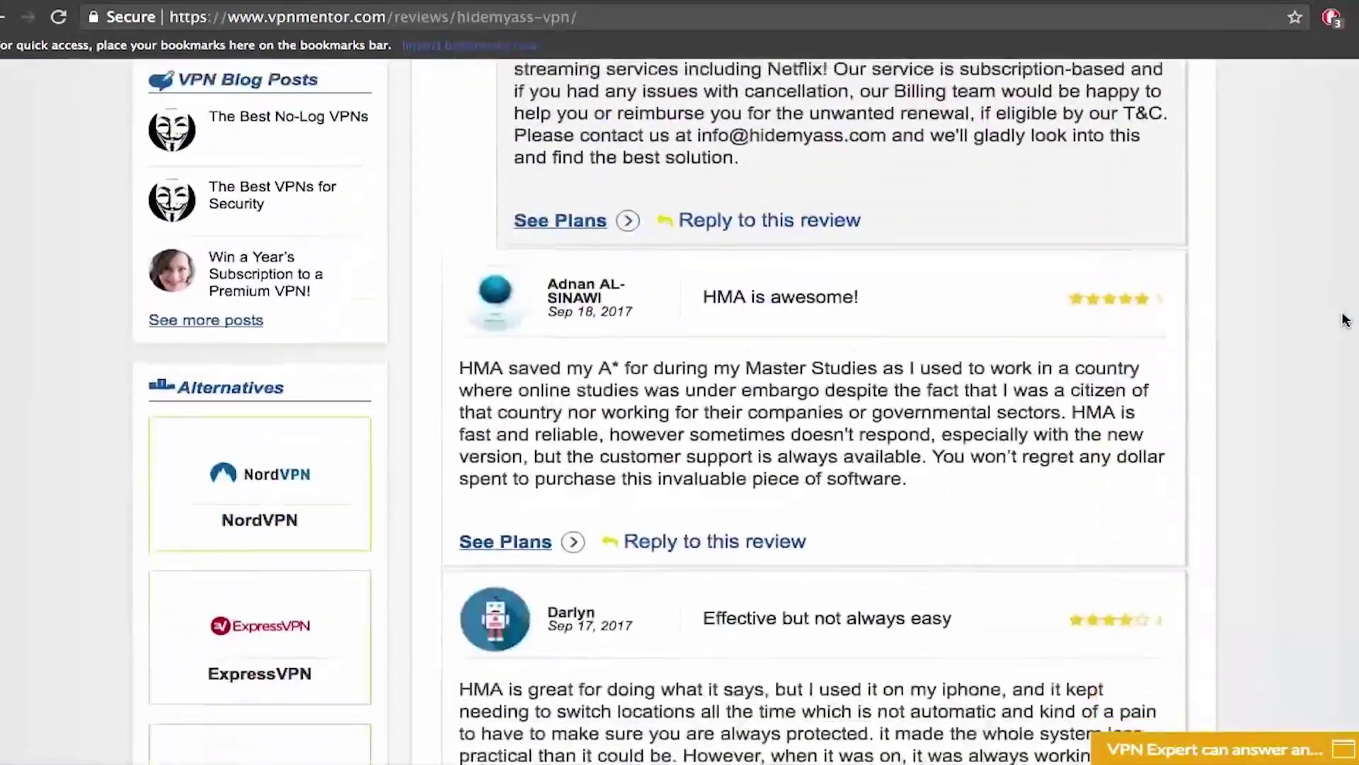
{"action": "scroll", "coordinate": [1345, 320], "scroll_direction": "down", "scroll_amount": 20}
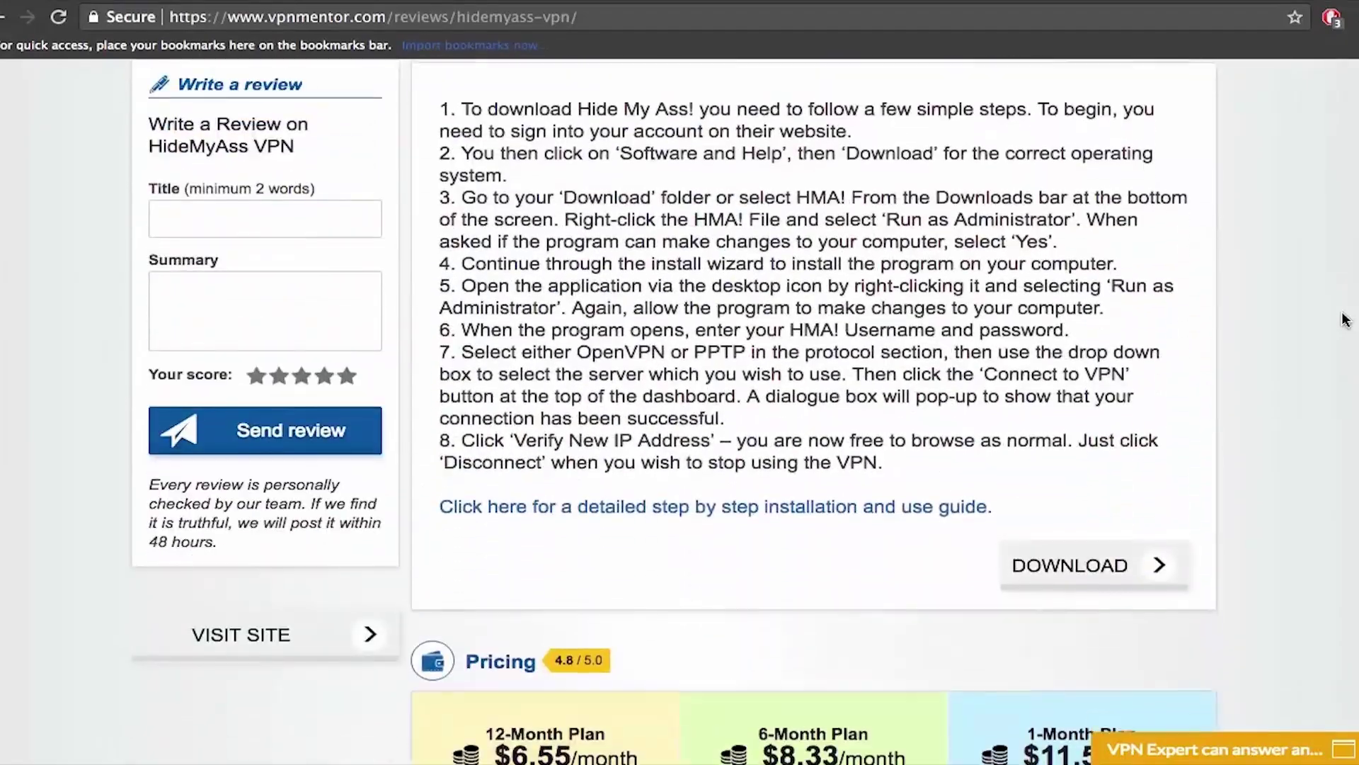
{"action": "scroll", "coordinate": [1345, 320], "scroll_direction": "down", "scroll_amount": 20}
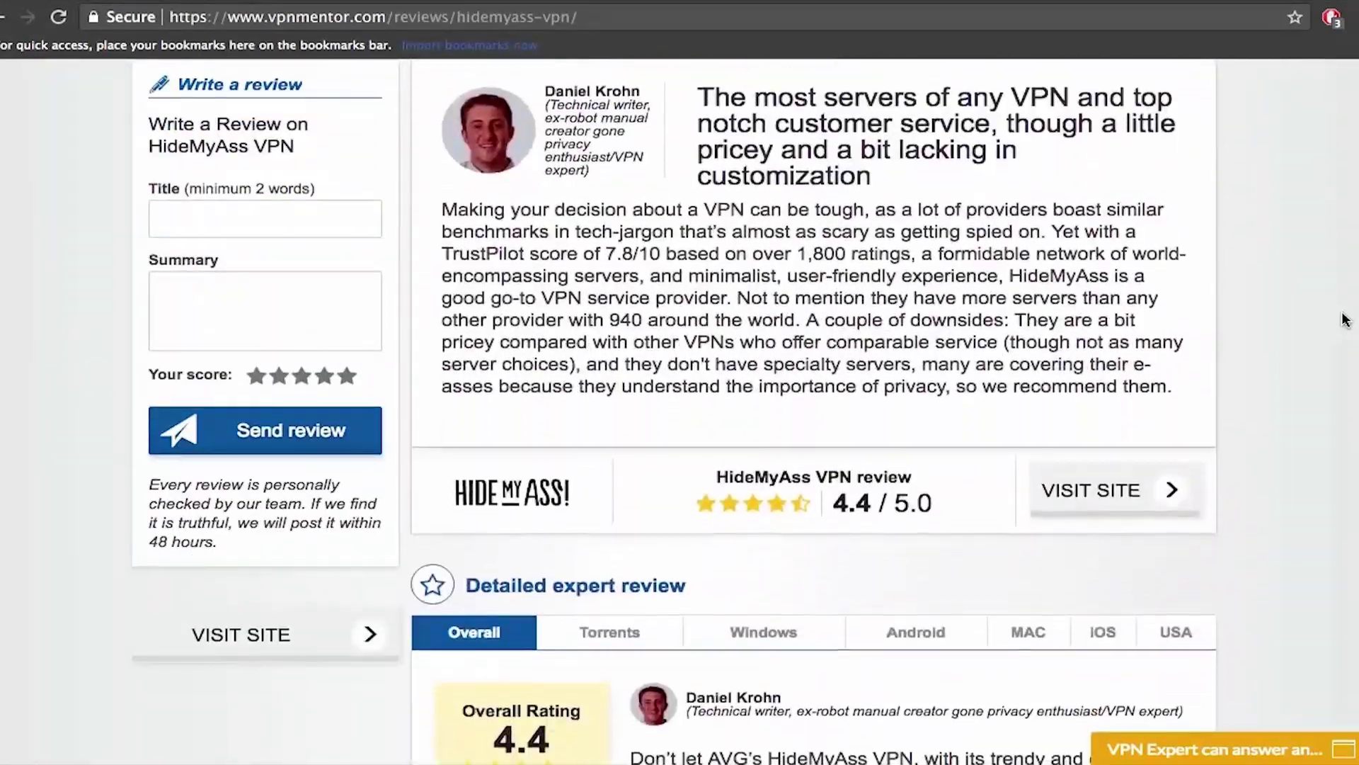
{"action": "scroll", "coordinate": [1345, 320], "scroll_direction": "down", "scroll_amount": 20}
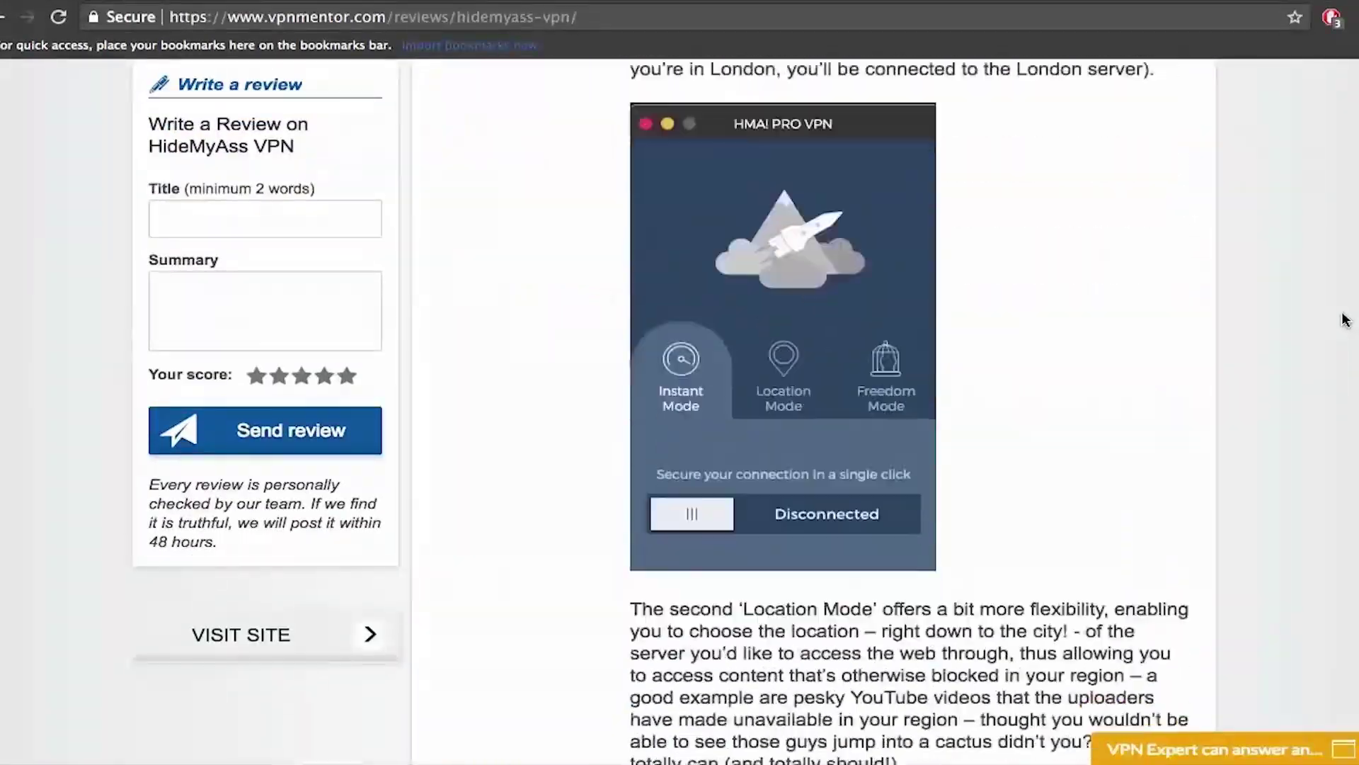
{"action": "scroll", "coordinate": [1345, 320], "scroll_direction": "down", "scroll_amount": 15}
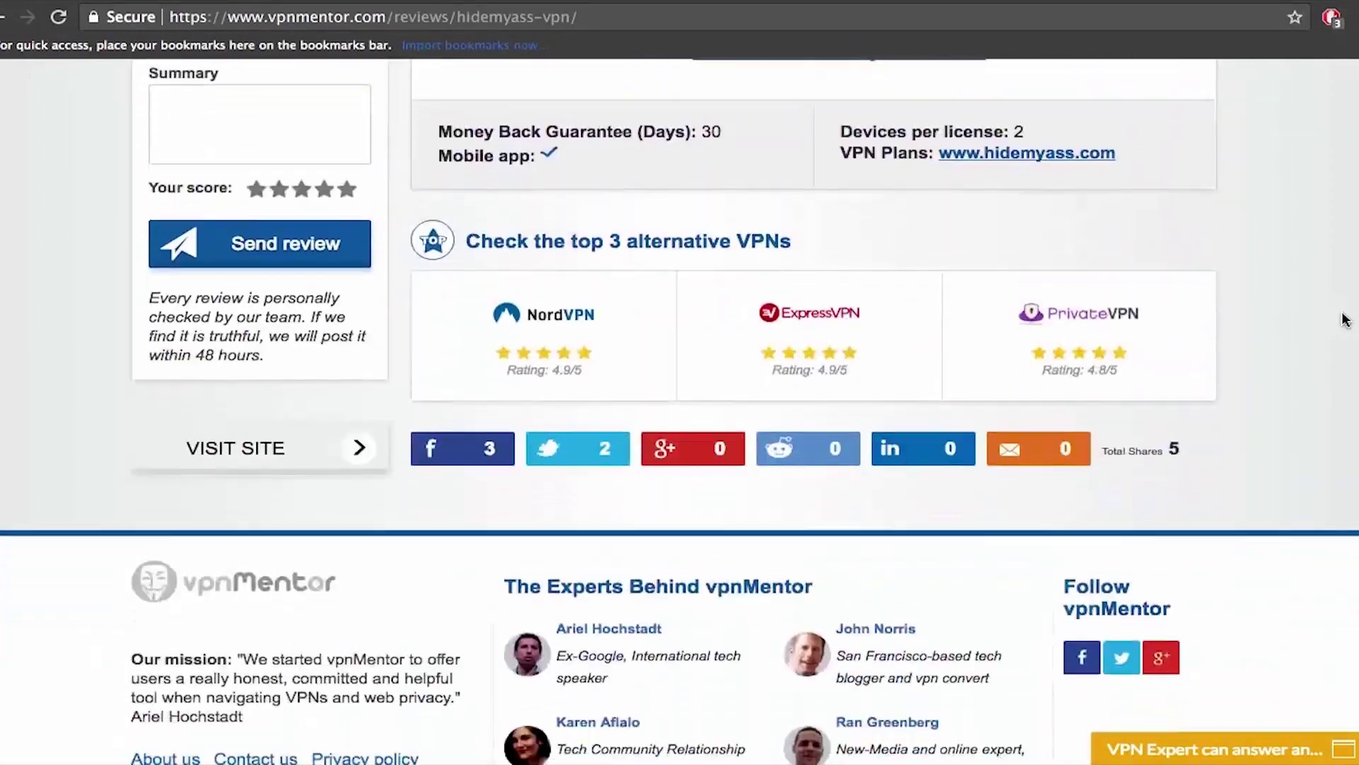
{"action": "scroll", "coordinate": [1345, 320], "scroll_direction": "up", "scroll_amount": 20}
{"action": "scroll", "coordinate": [1345, 320], "scroll_direction": "up", "scroll_amount": 20}
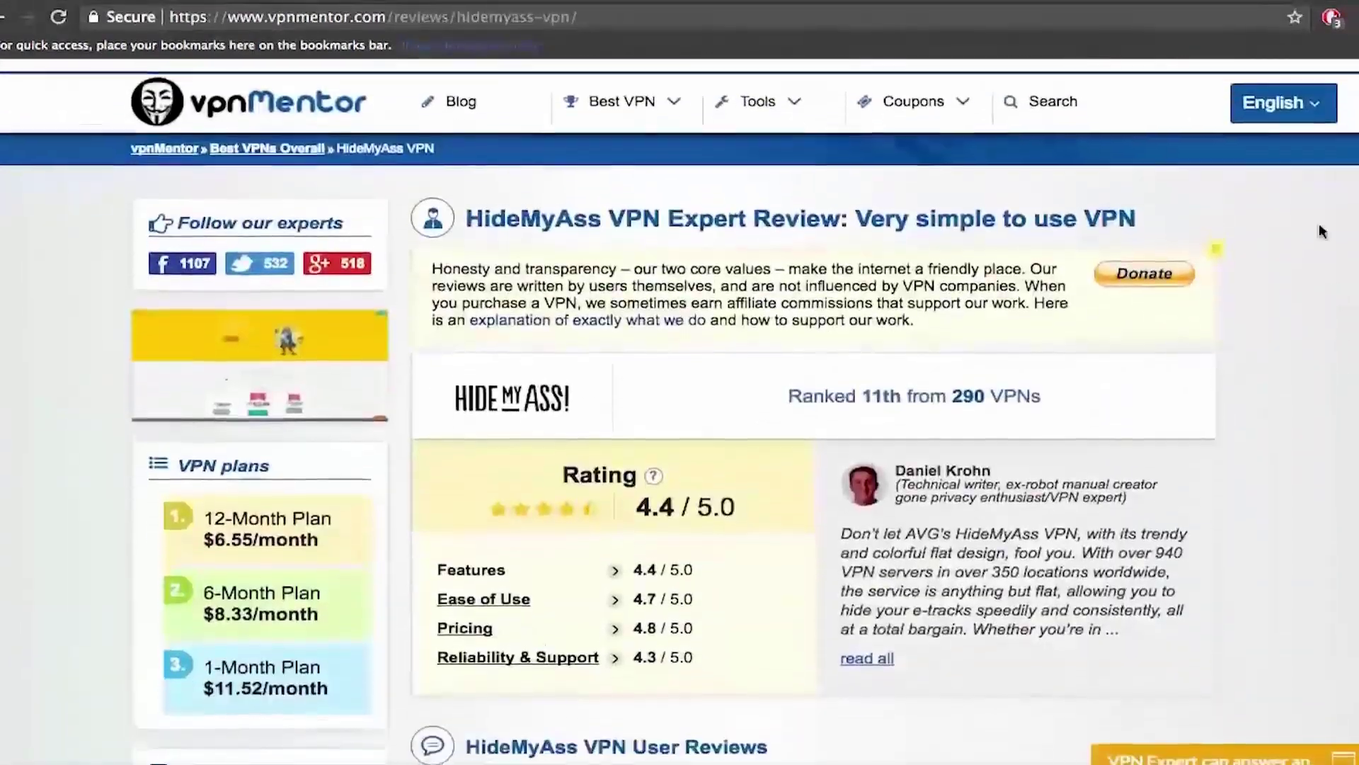